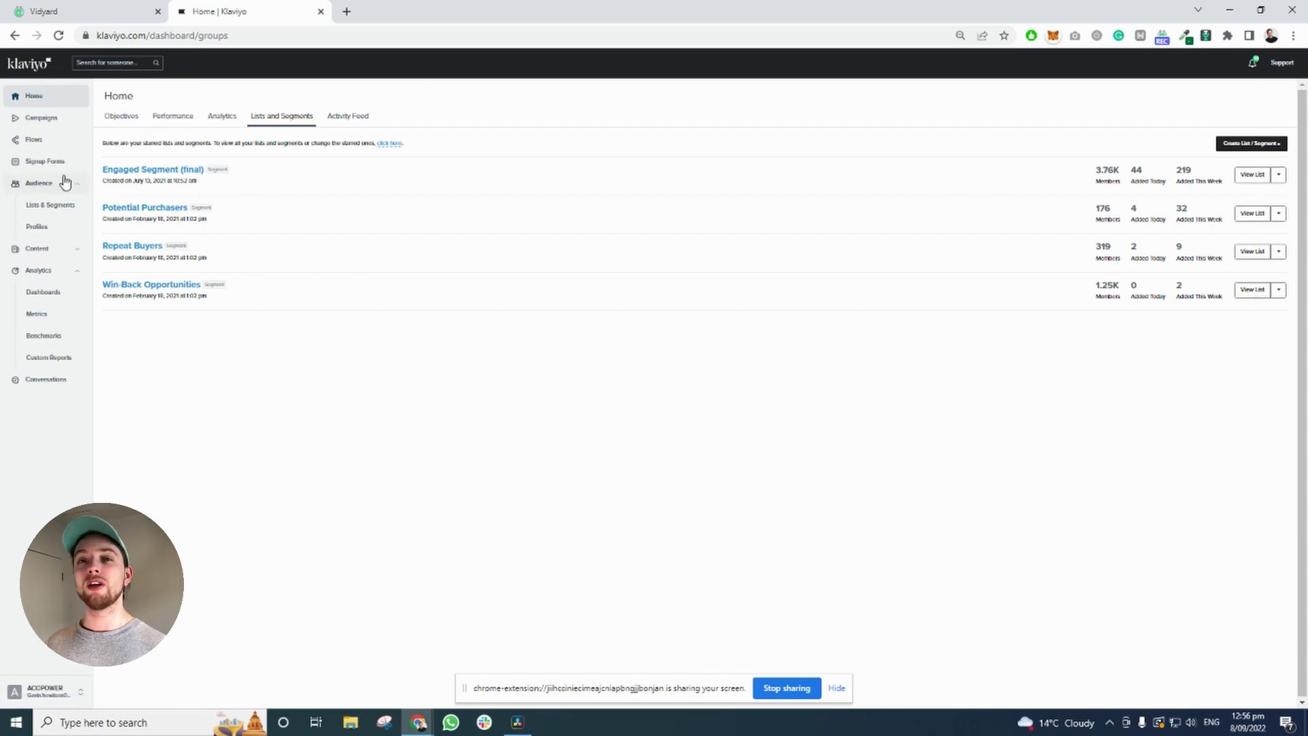
Create a new flow from scratch named "GH // Loop flow 1.1".
left_click(65, 142)
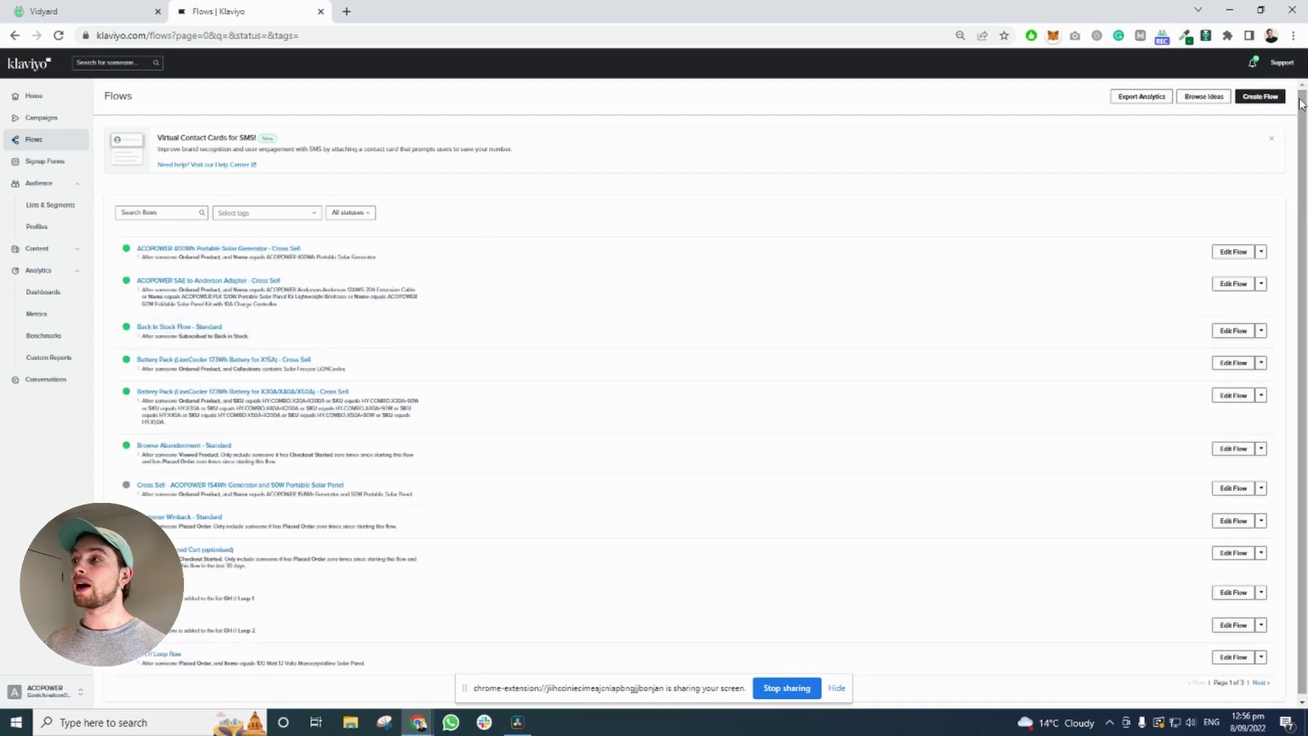
left_click(1253, 101)
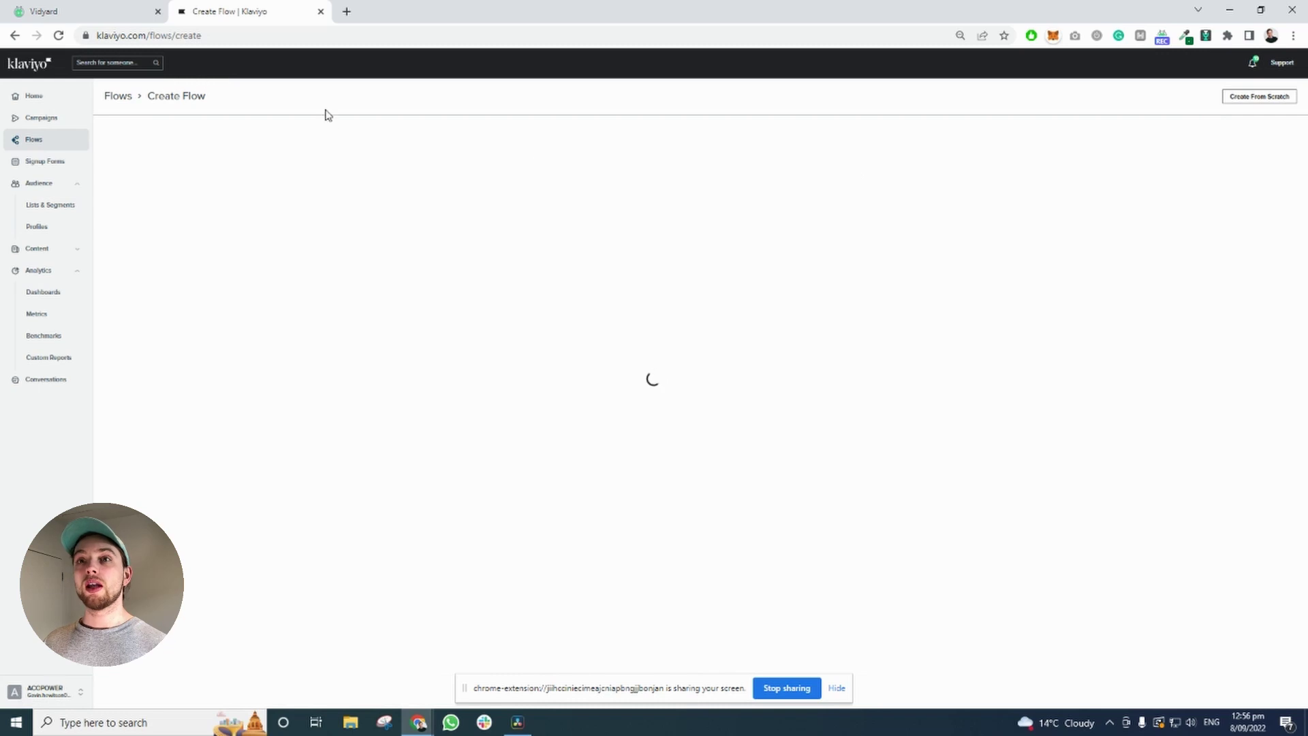
left_click(1213, 103)
left_click(612, 193)
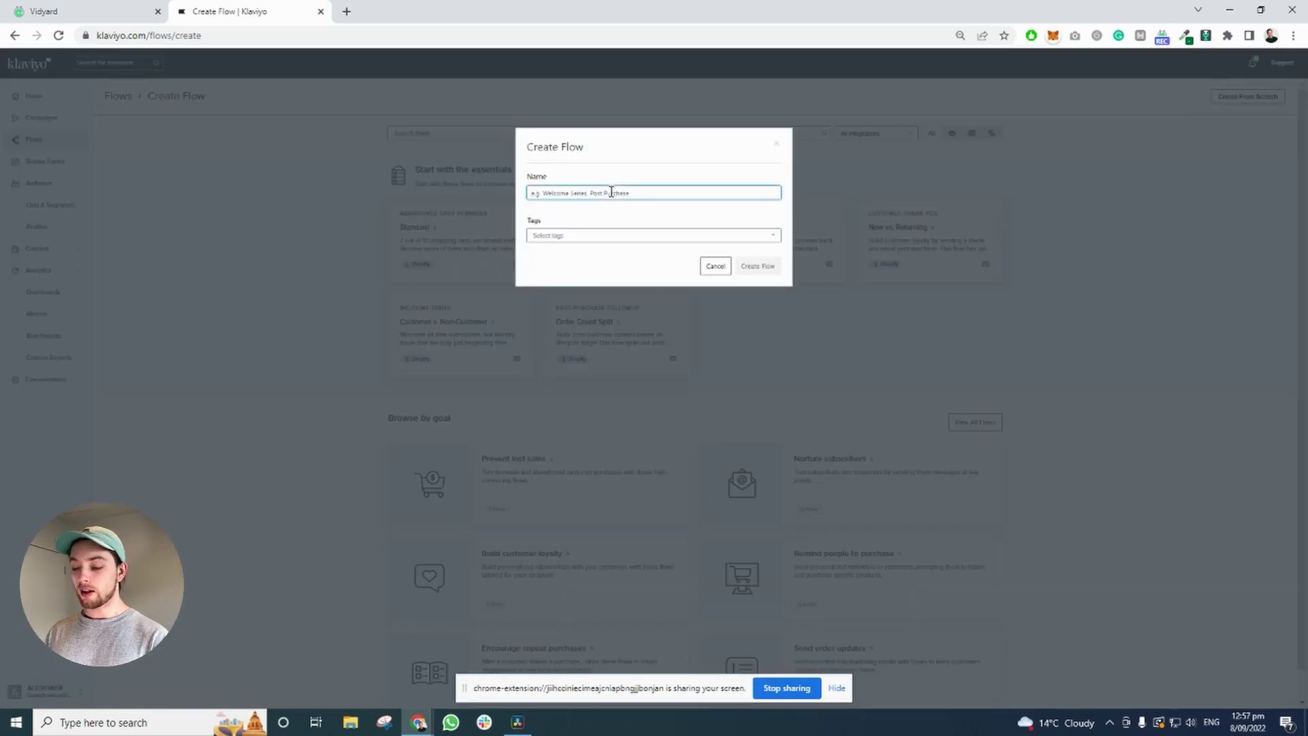
type("c")
key("BackSpace")
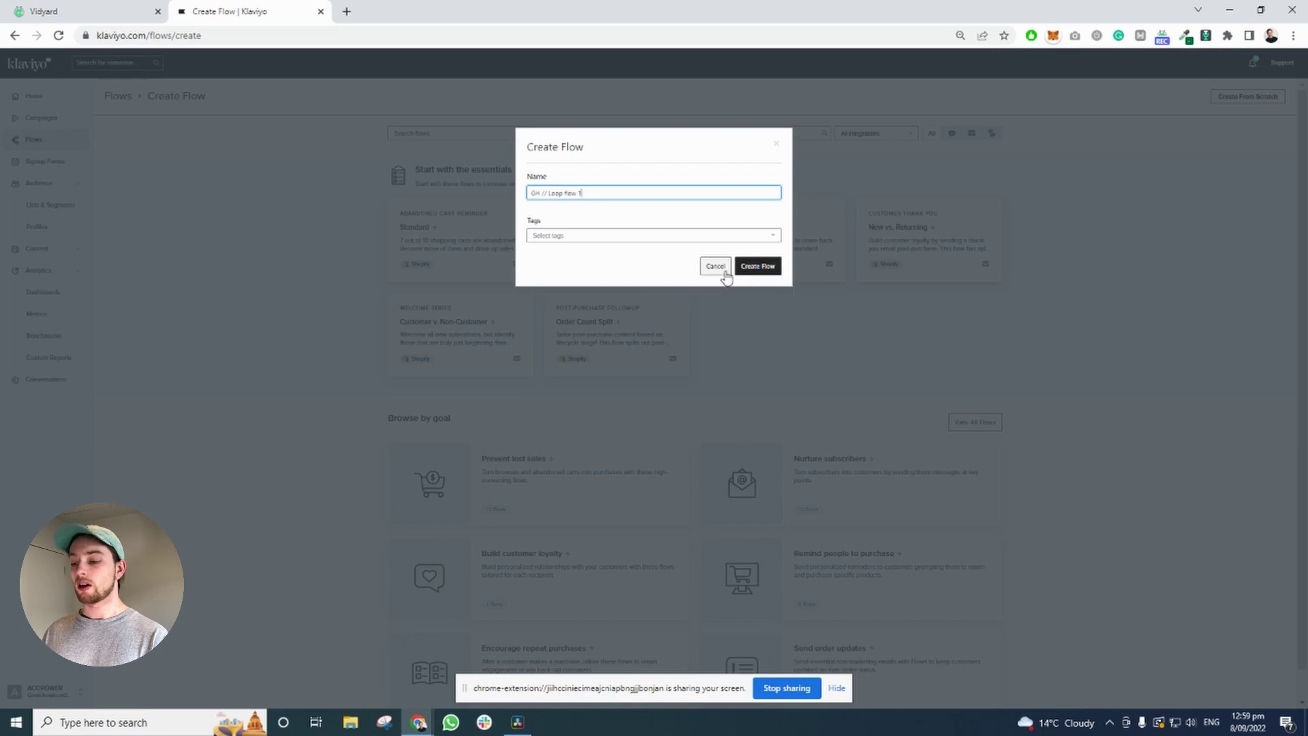
type(".1")
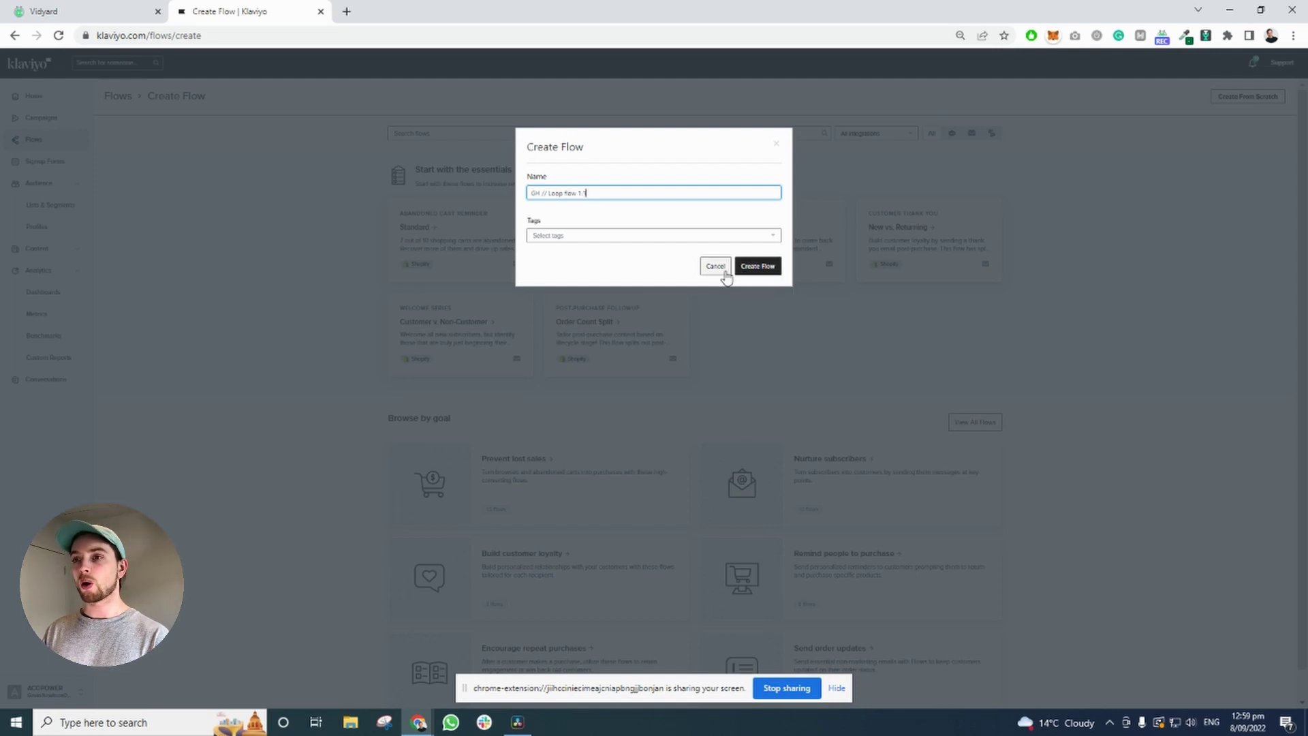
left_click(759, 268)
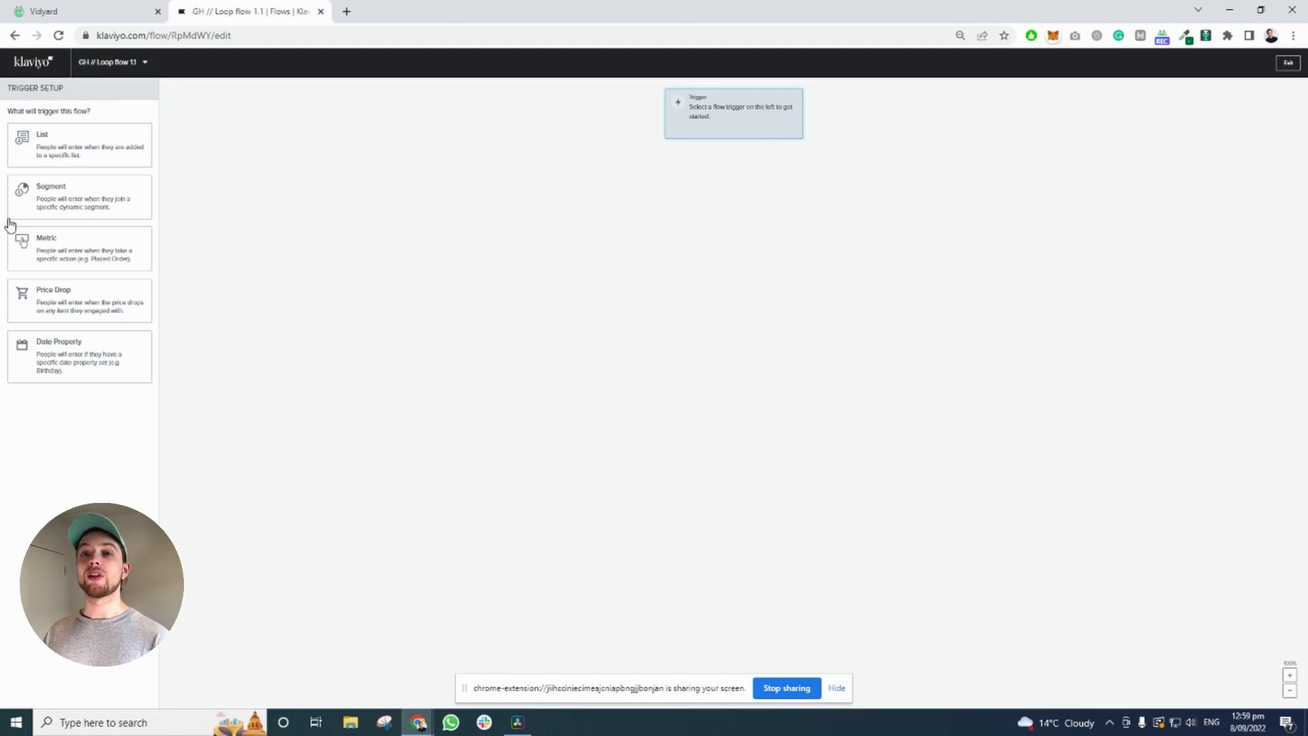
Set the flow's trigger to the Placed Order metric.
left_click(62, 252)
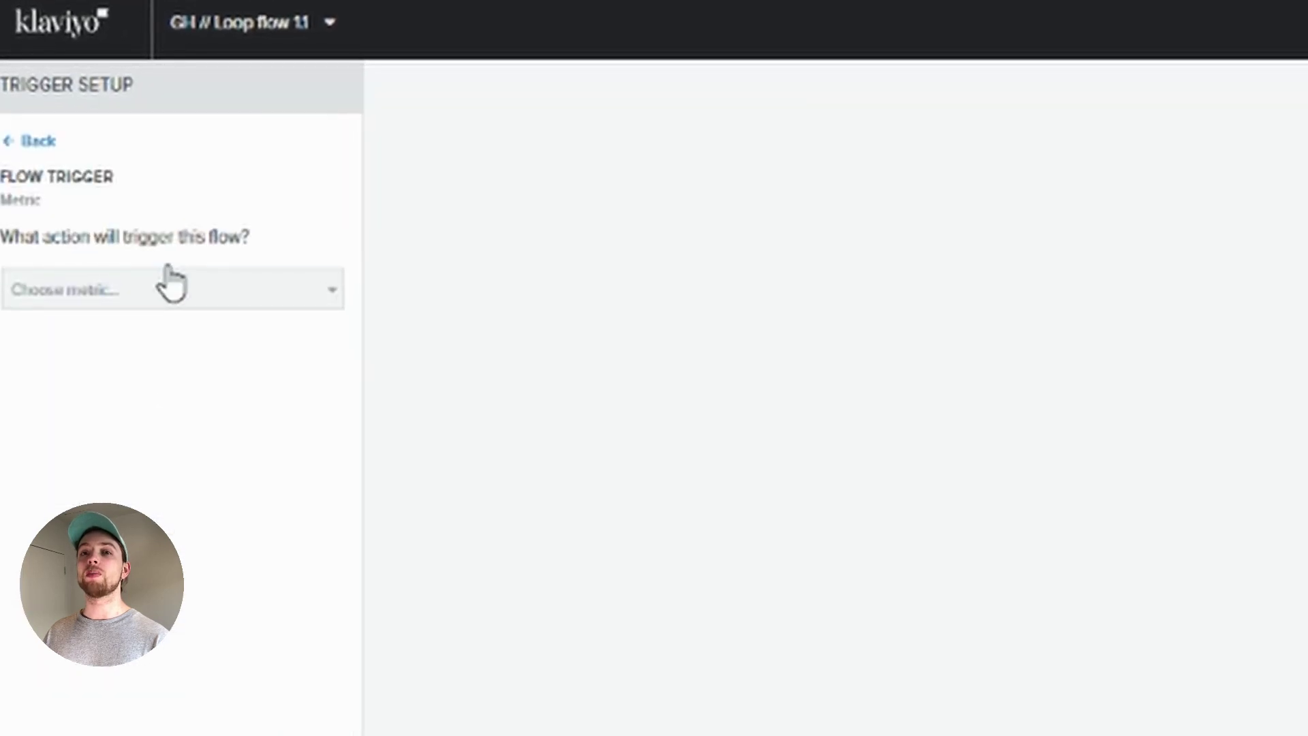
left_click(172, 282)
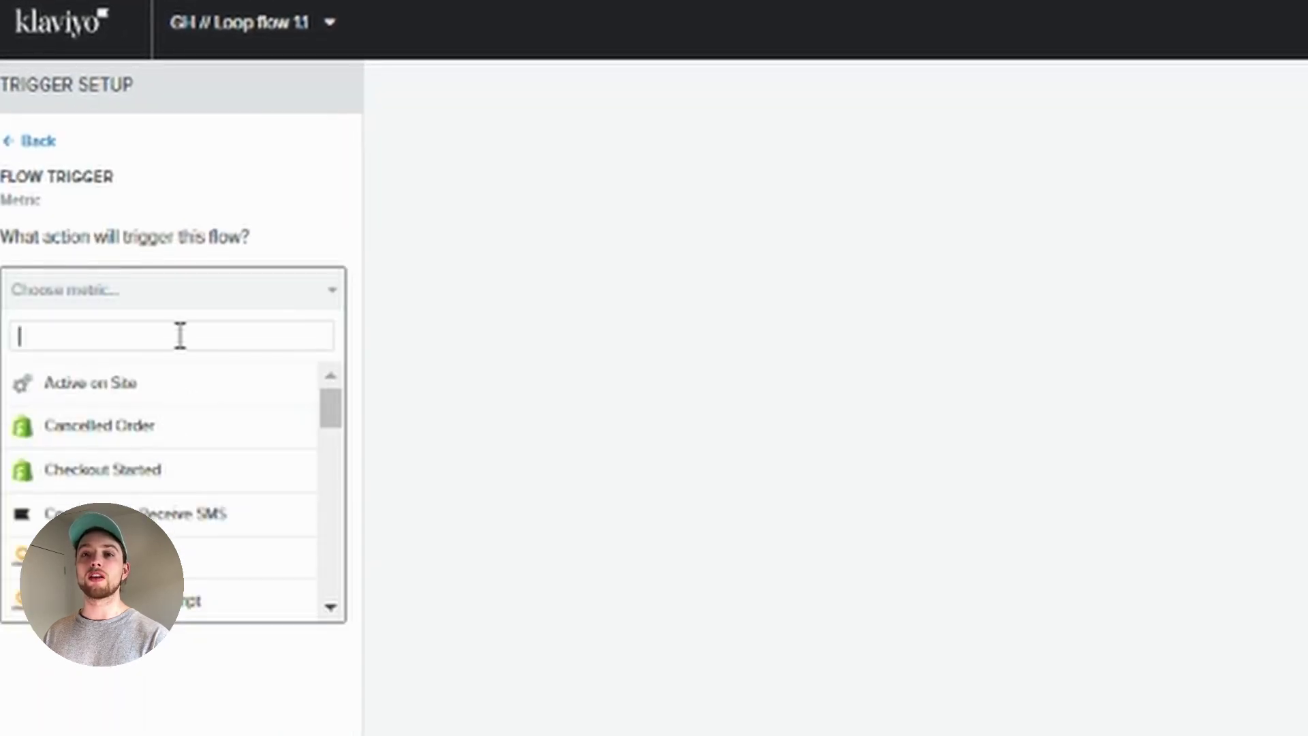
type("or")
key("Return")
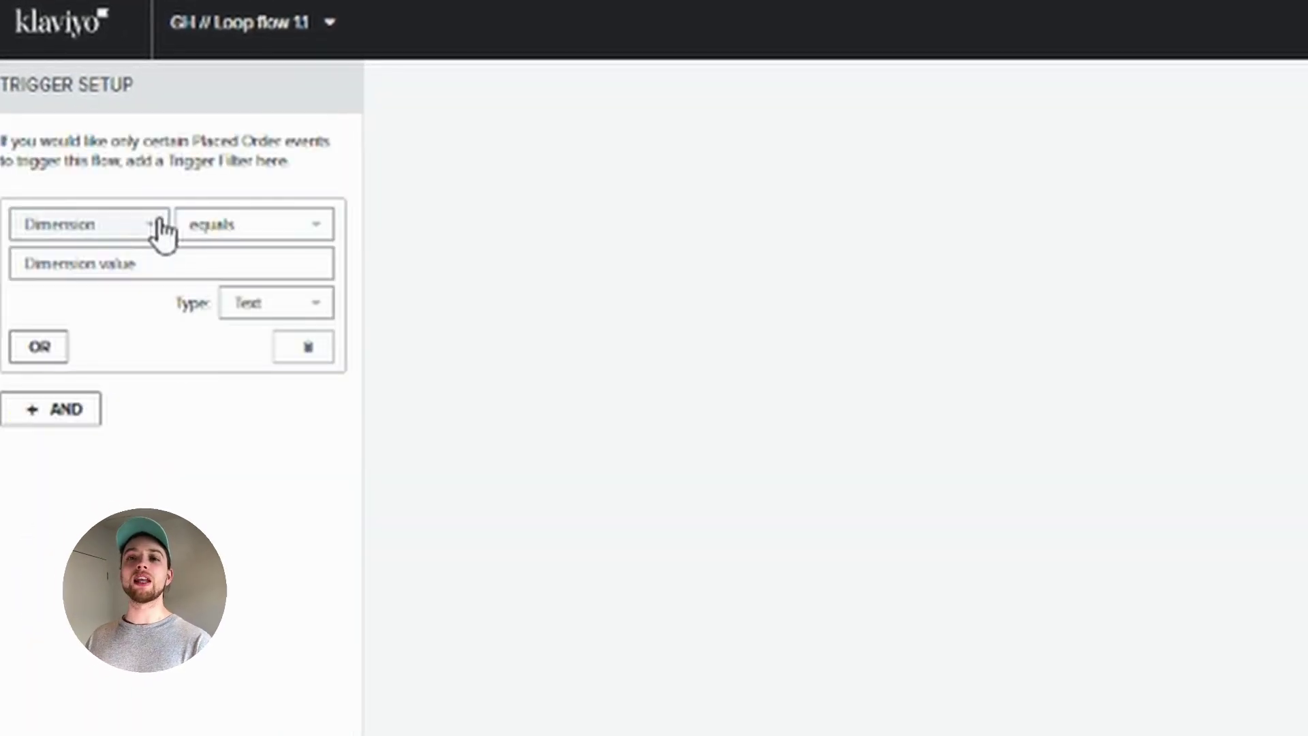
Add a text trigger filter where Items equals "100 Watt 12 Volts Monocrystalline Solar Panel" and save the trigger setup.
left_click(158, 235)
left_click(99, 278)
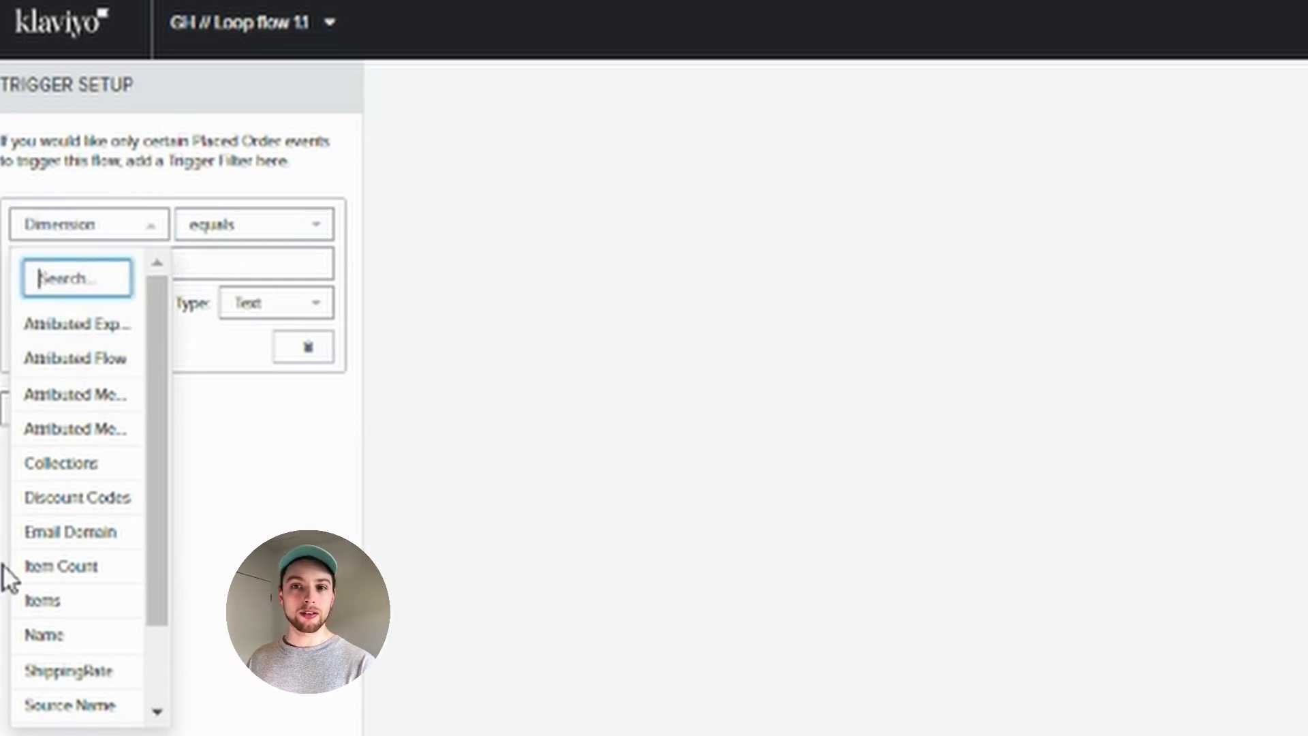
left_click(42, 599)
left_click(256, 305)
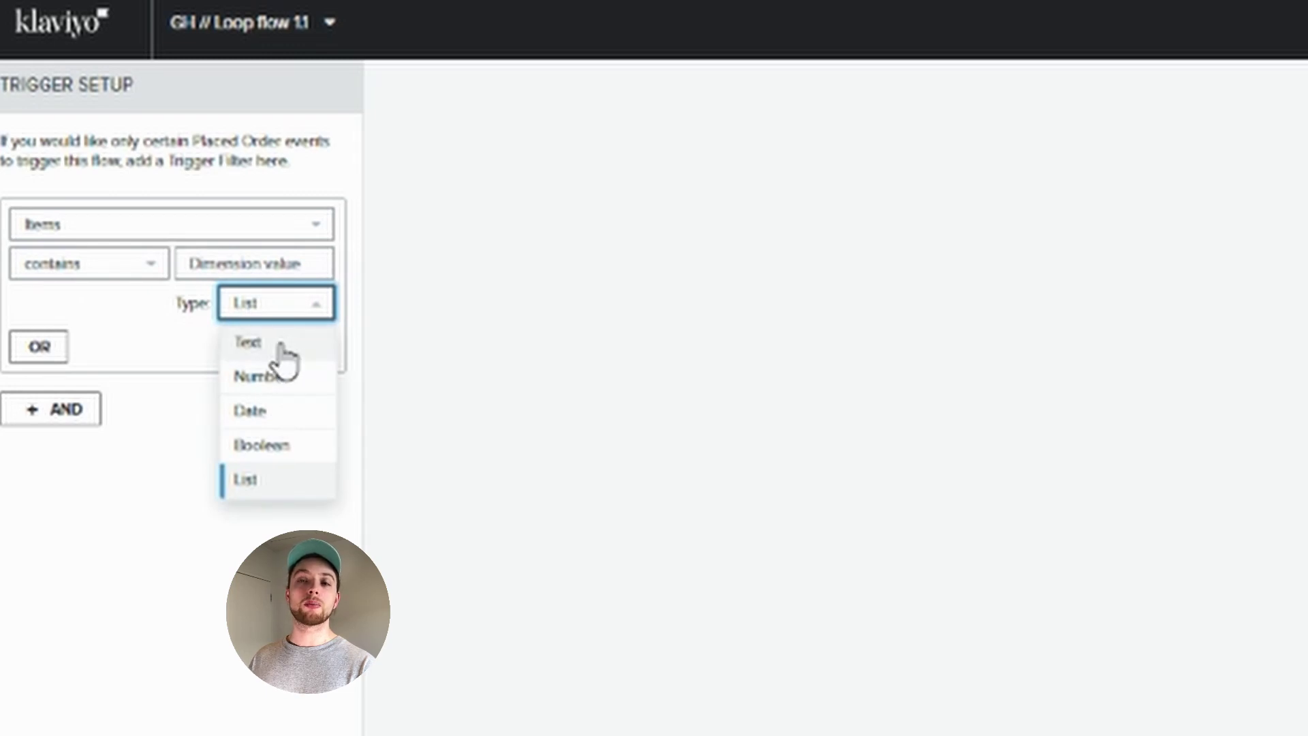
left_click(280, 344)
left_click(201, 265)
left_click(122, 320)
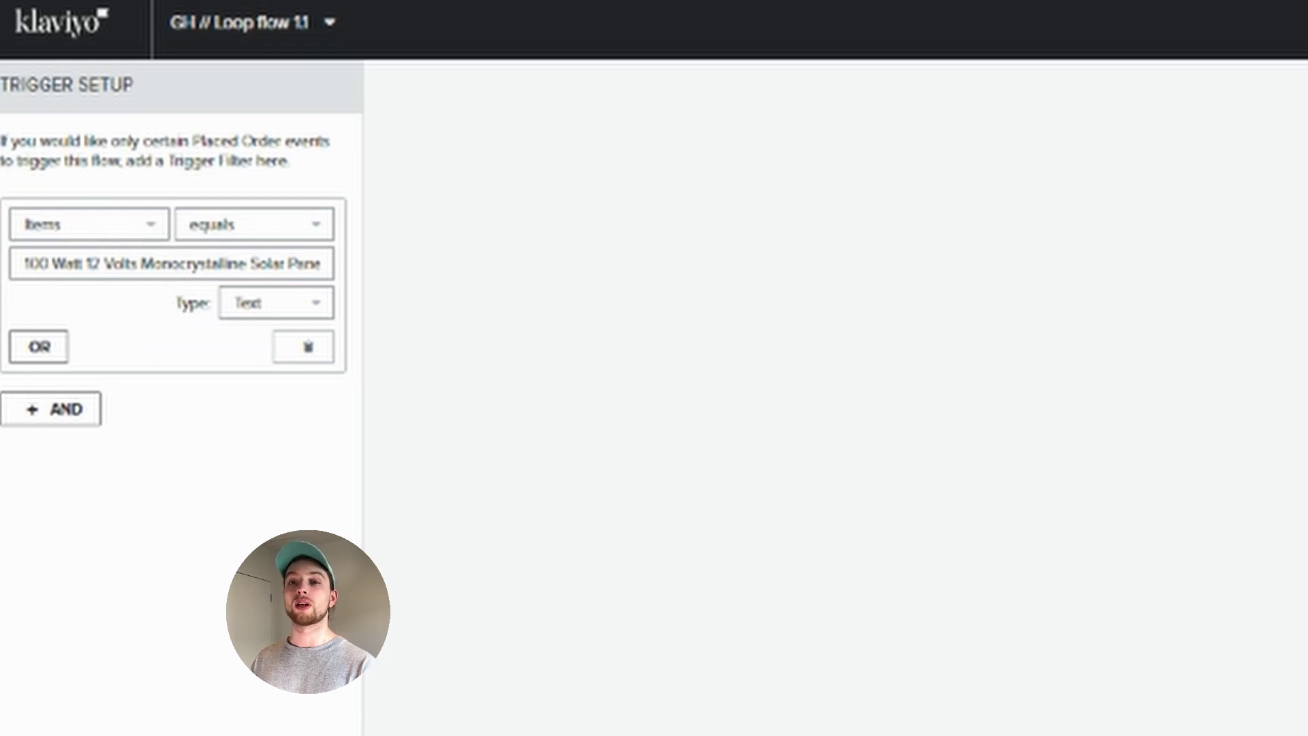
left_click(24, 694)
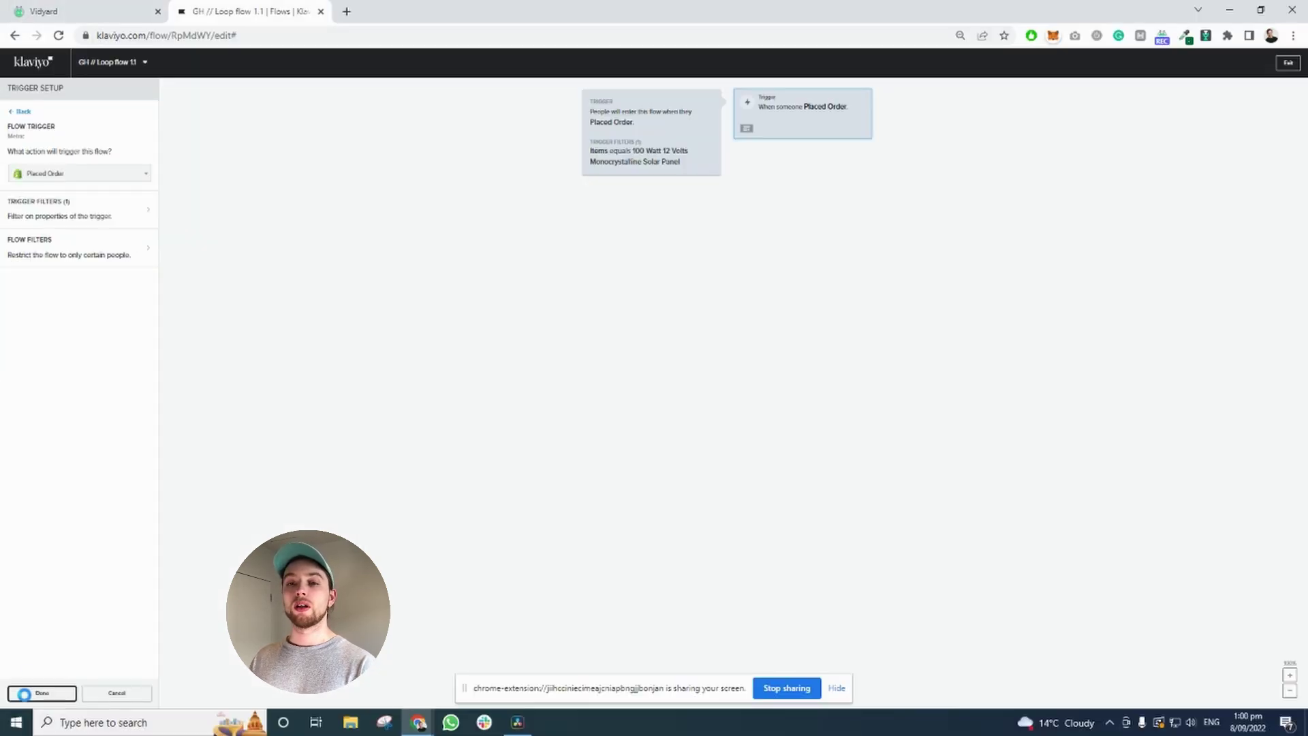
Add an Update Profile Property action below the trigger that creates the text property "Loop" with value "yes", and save it.
left_click_drag(78, 163, 828, 158)
left_click(63, 186)
left_click(71, 230)
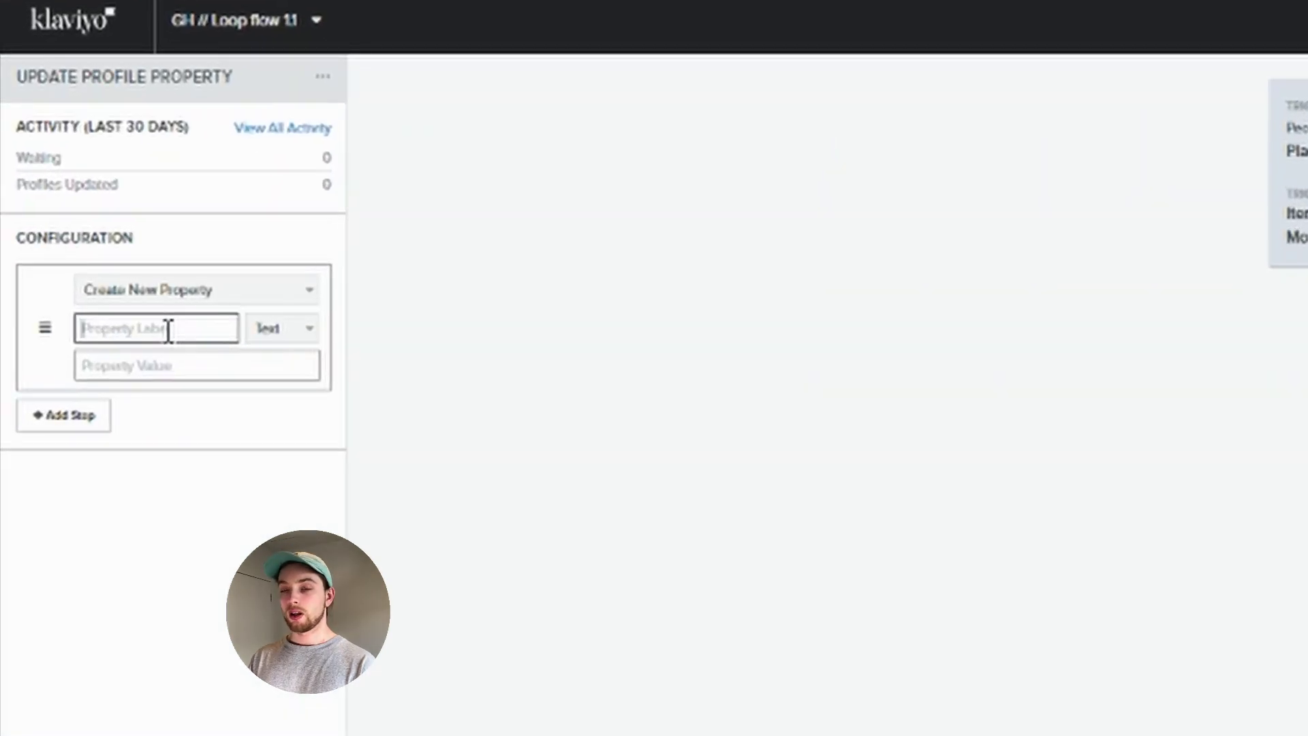
type("Loop")
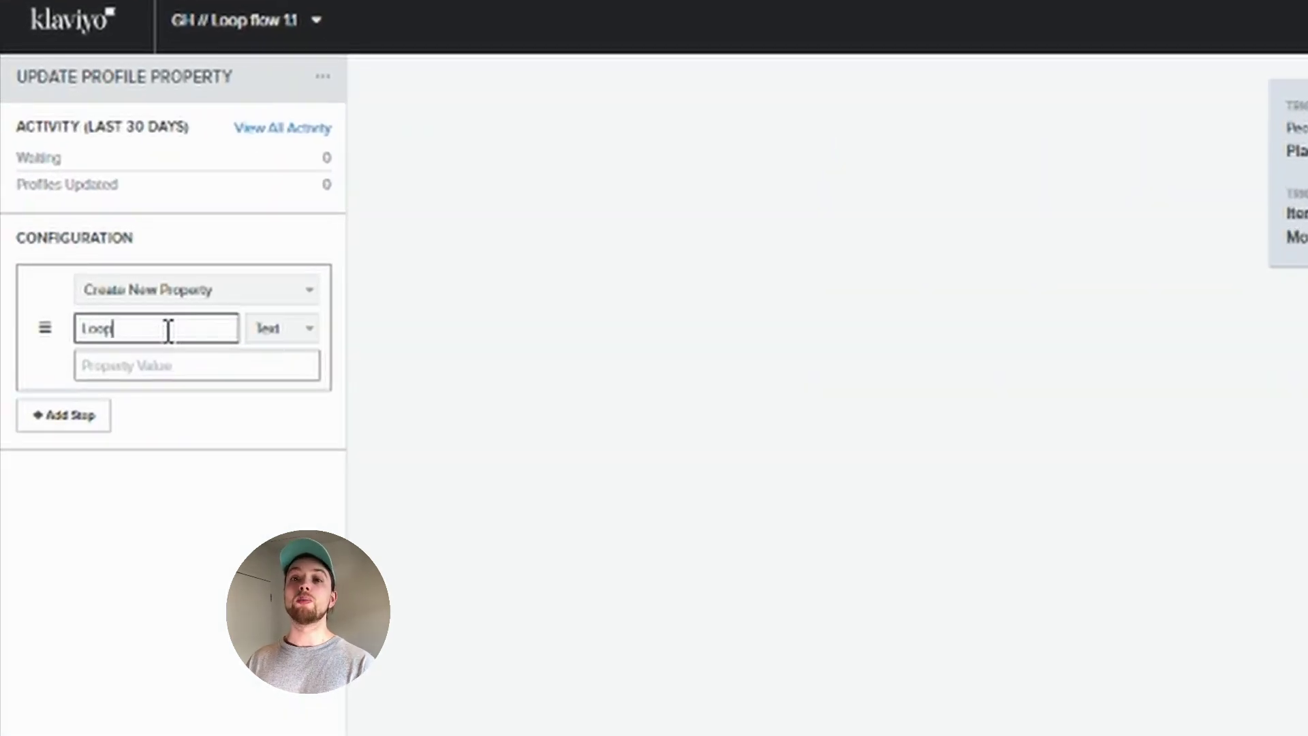
left_click(241, 367)
type("yes")
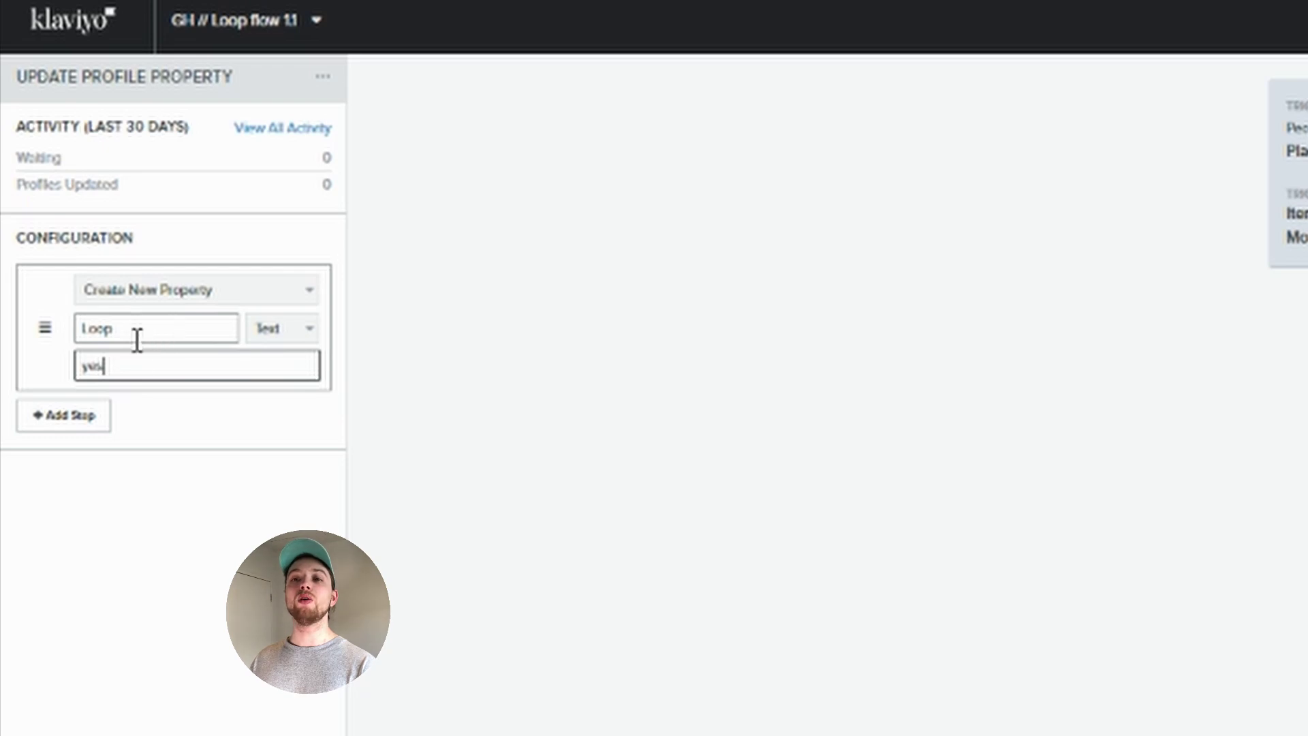
left_click(231, 473)
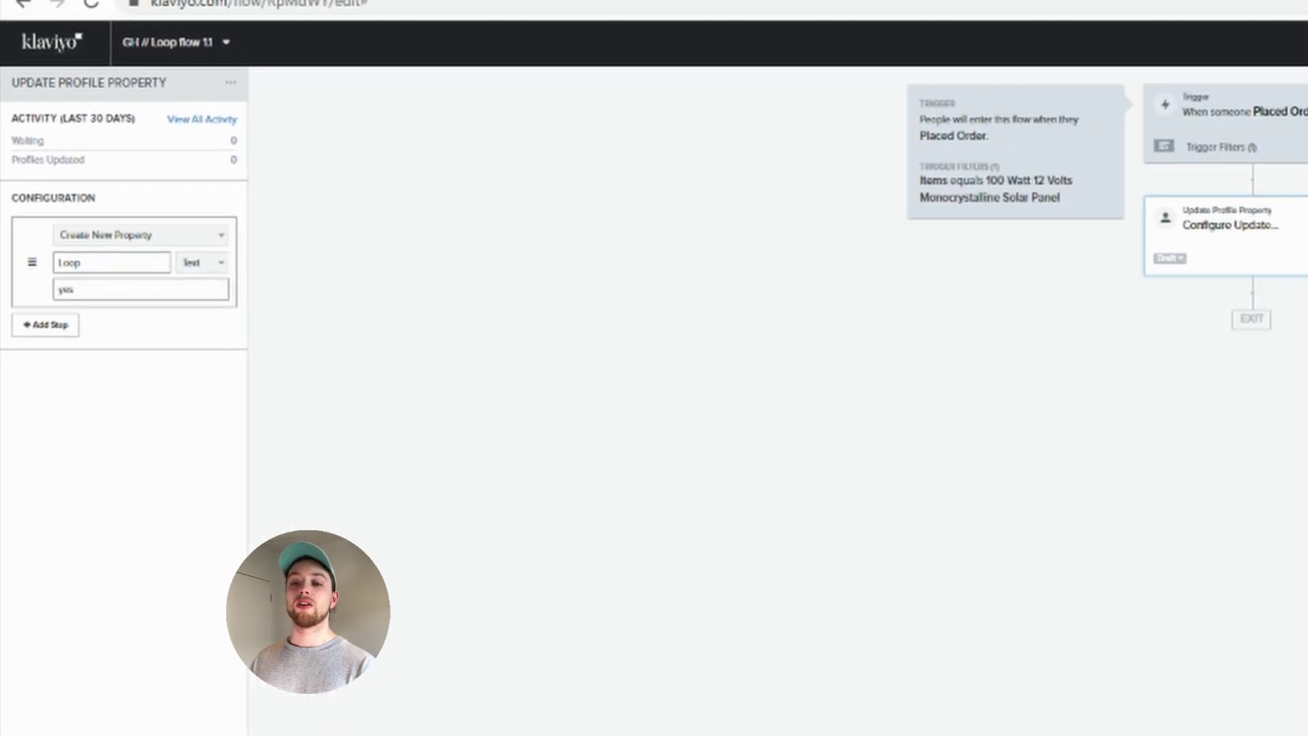
left_click(39, 671)
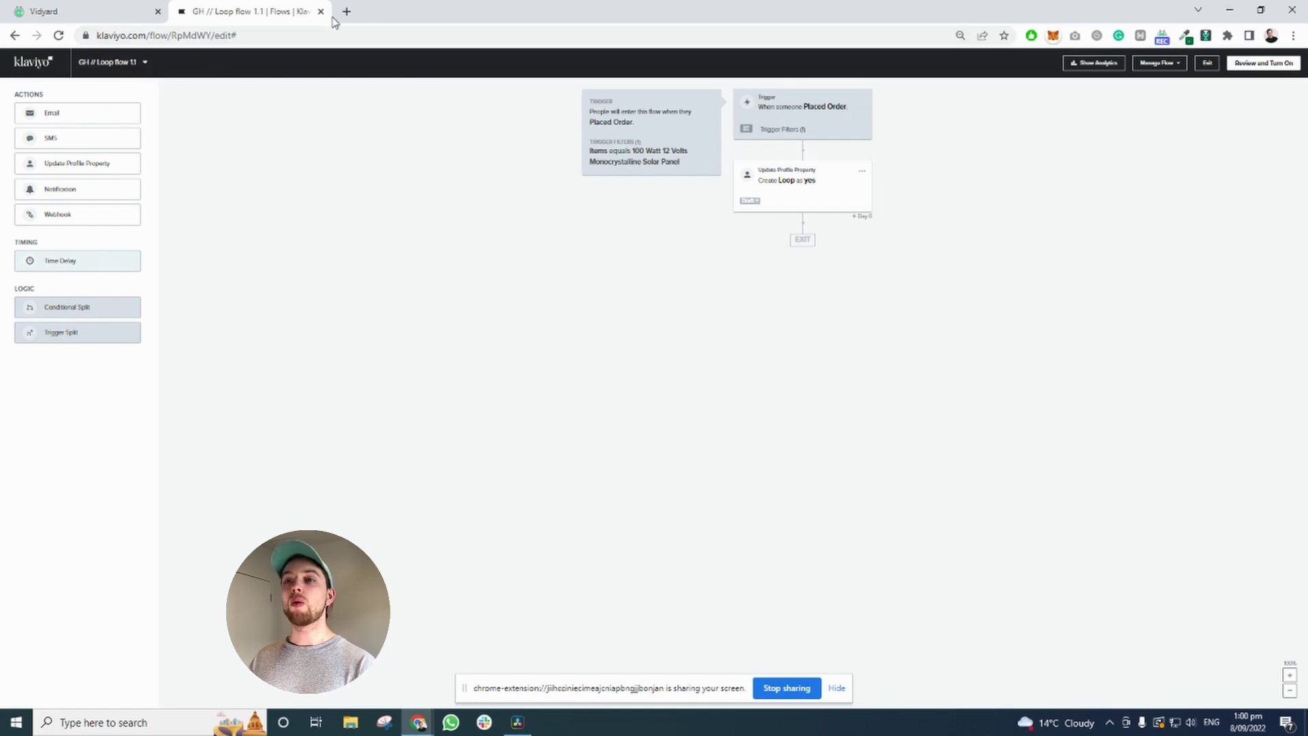
Duplicate the flow's browser tab and go to the Flows list in the copy.
right_click(276, 18)
left_click(305, 109)
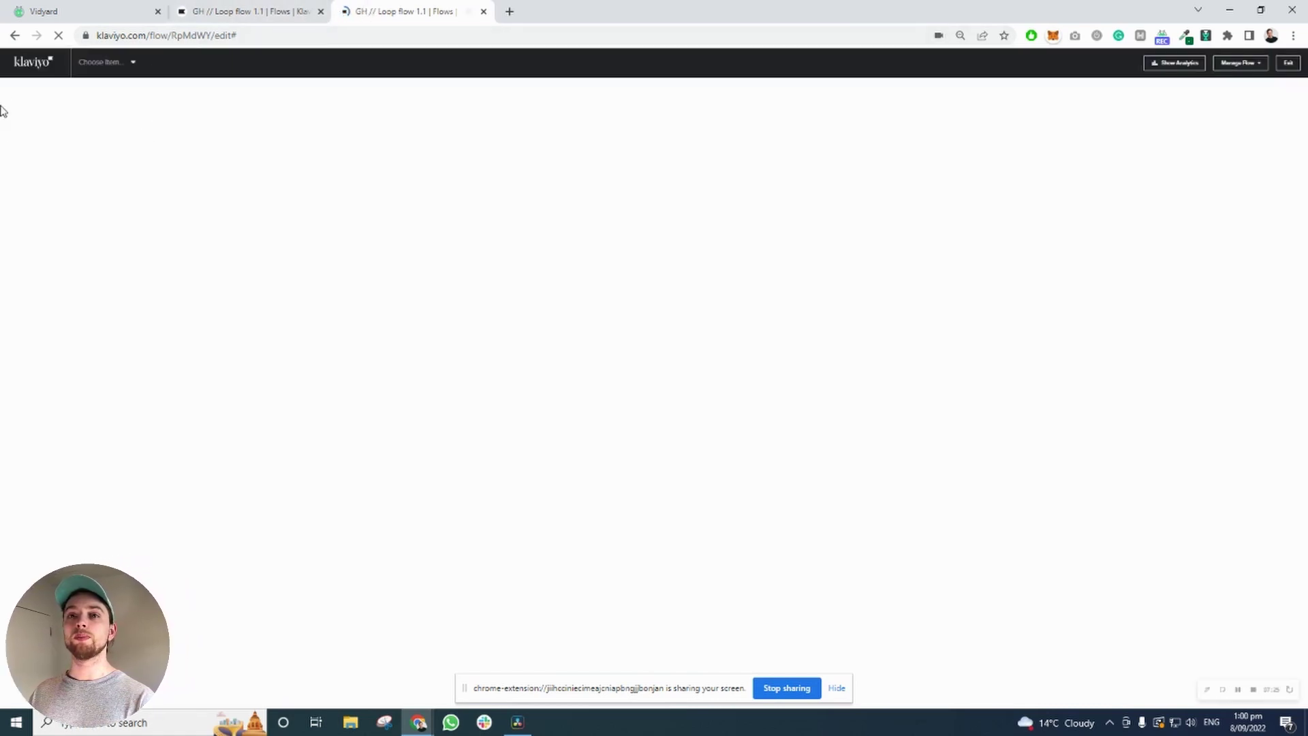
left_click(102, 61)
Search for the test customer's profile by full name.
left_click(130, 59)
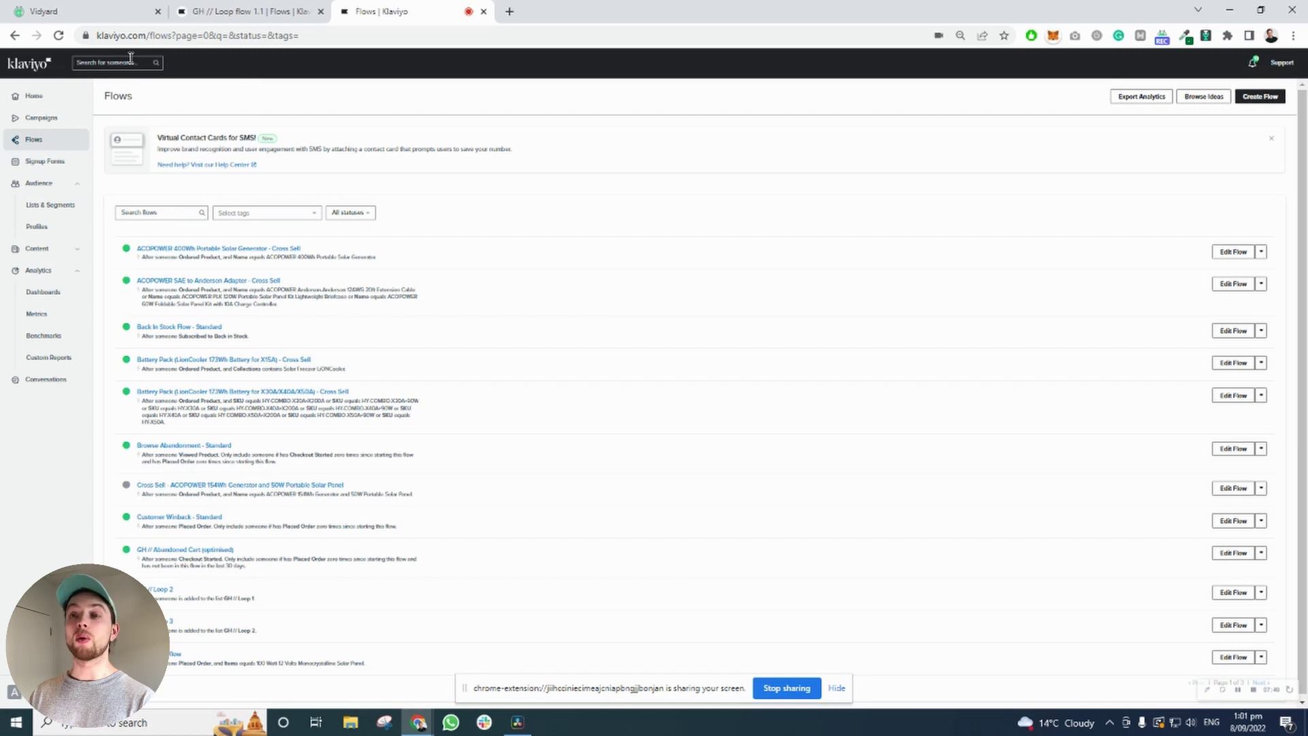
type("gav")
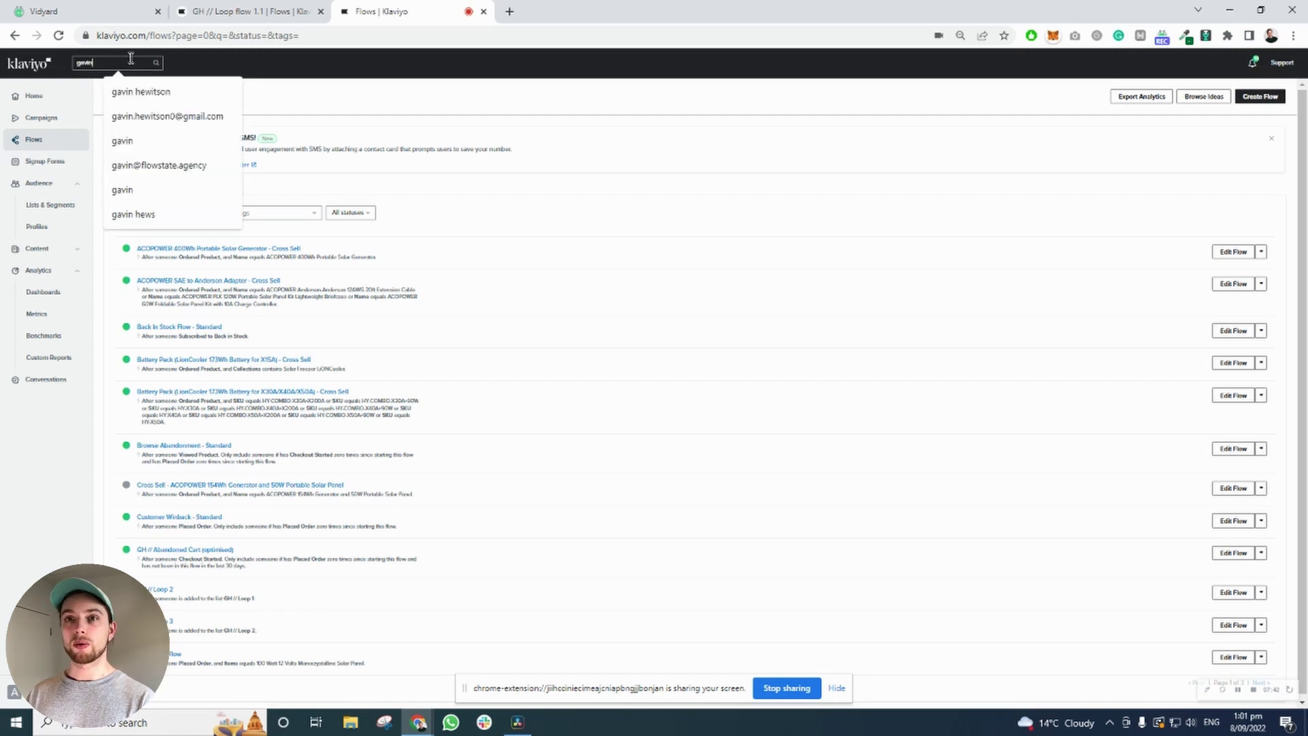
type("in")
key("Down")
key("Return")
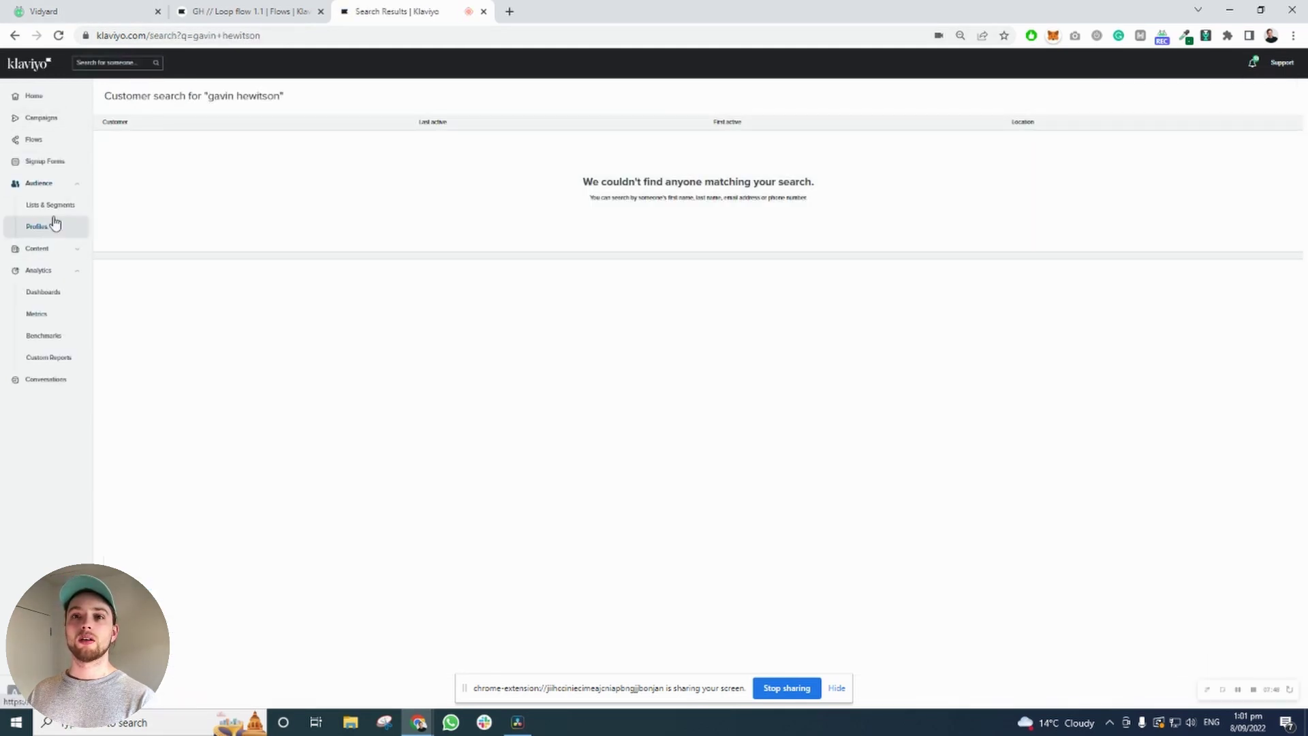
Search for the test customer by first name only and open the matching Auckland profile.
left_click(121, 63)
type("gavi")
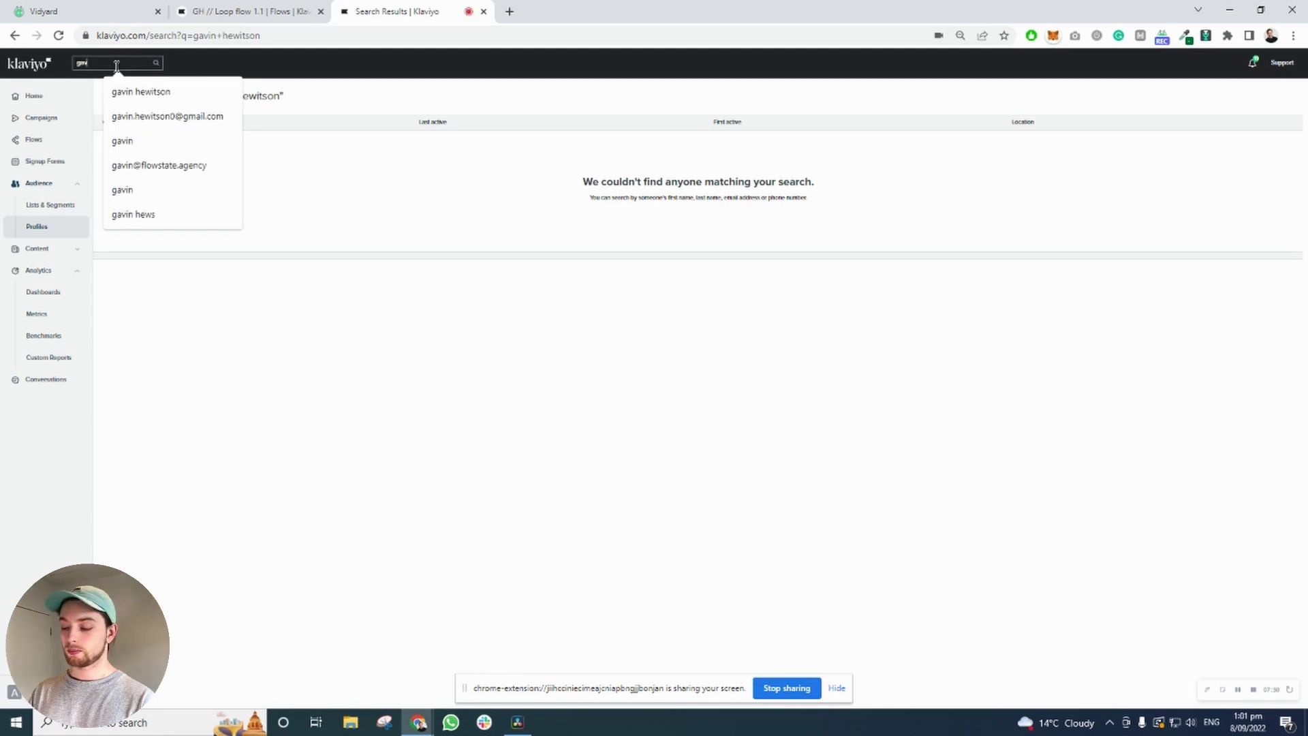
type("n")
key("Return")
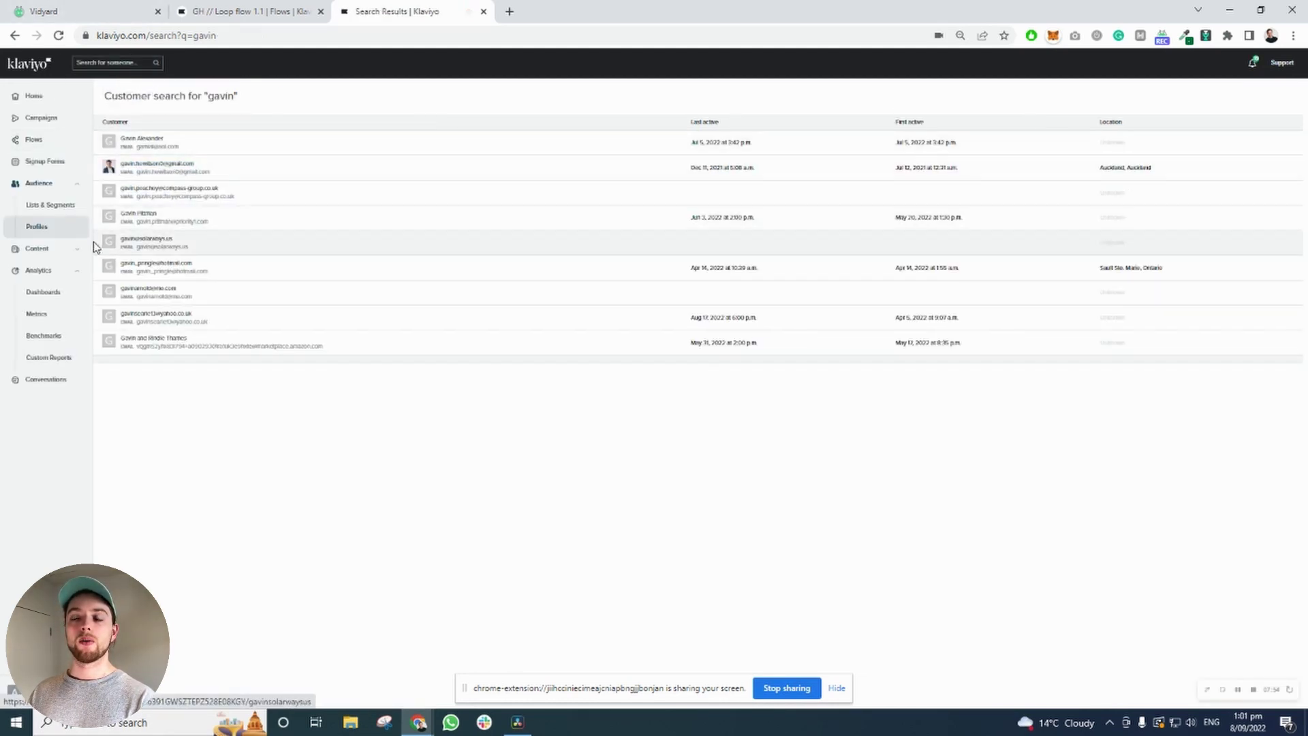
left_click(150, 166)
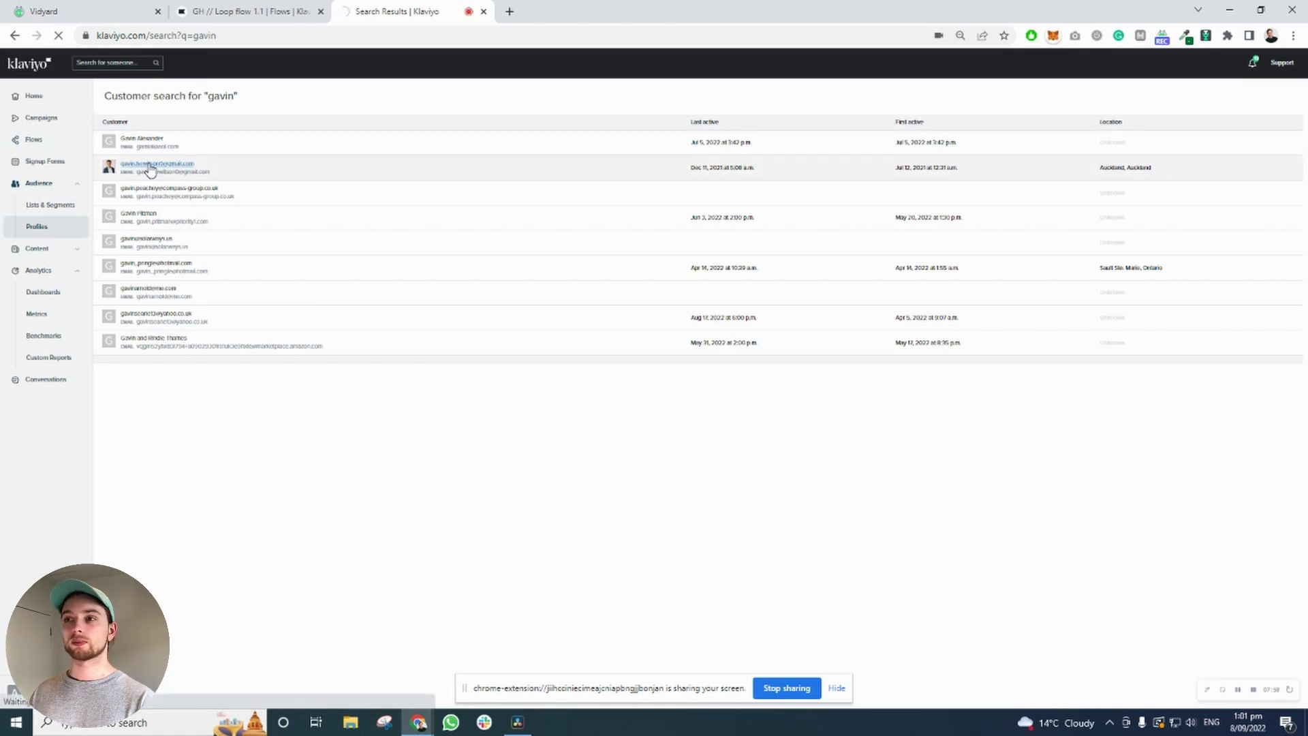
Add the custom property "Loop" with value "yes" to the customer's profile.
scroll(1301, 558, "down", 4)
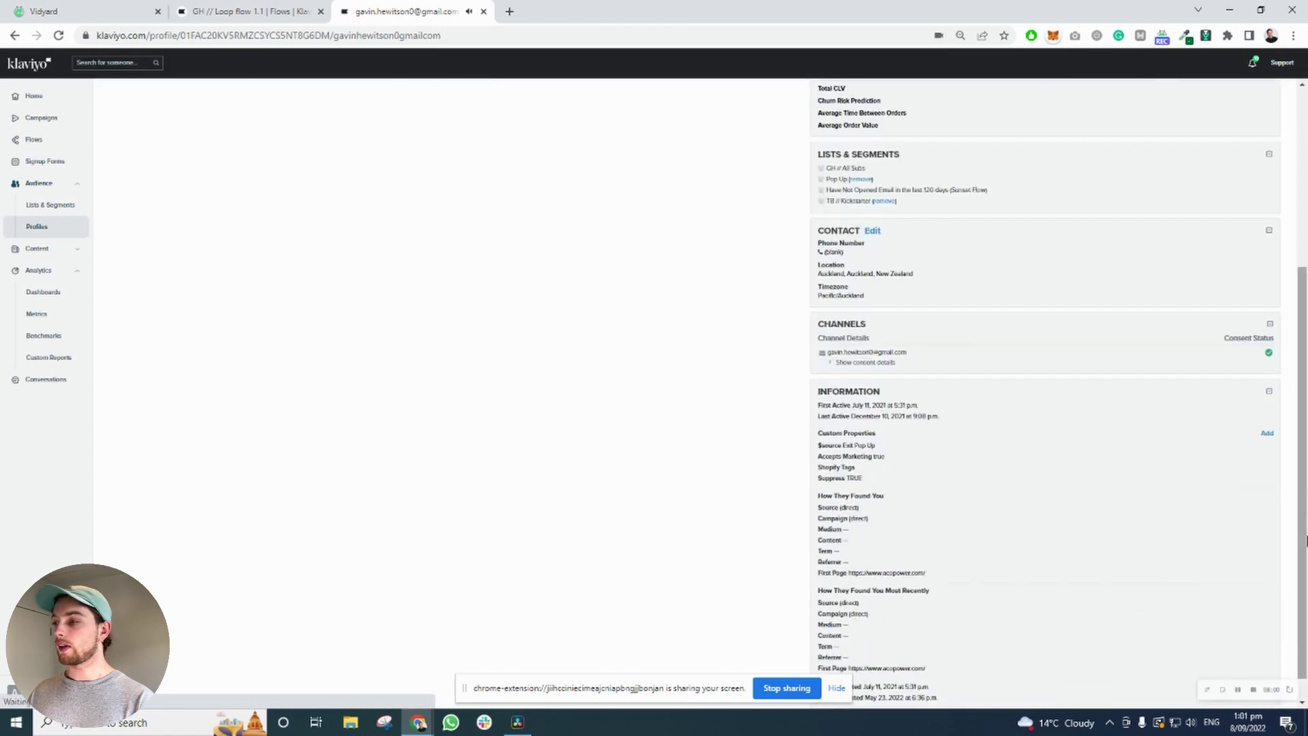
left_click(1267, 412)
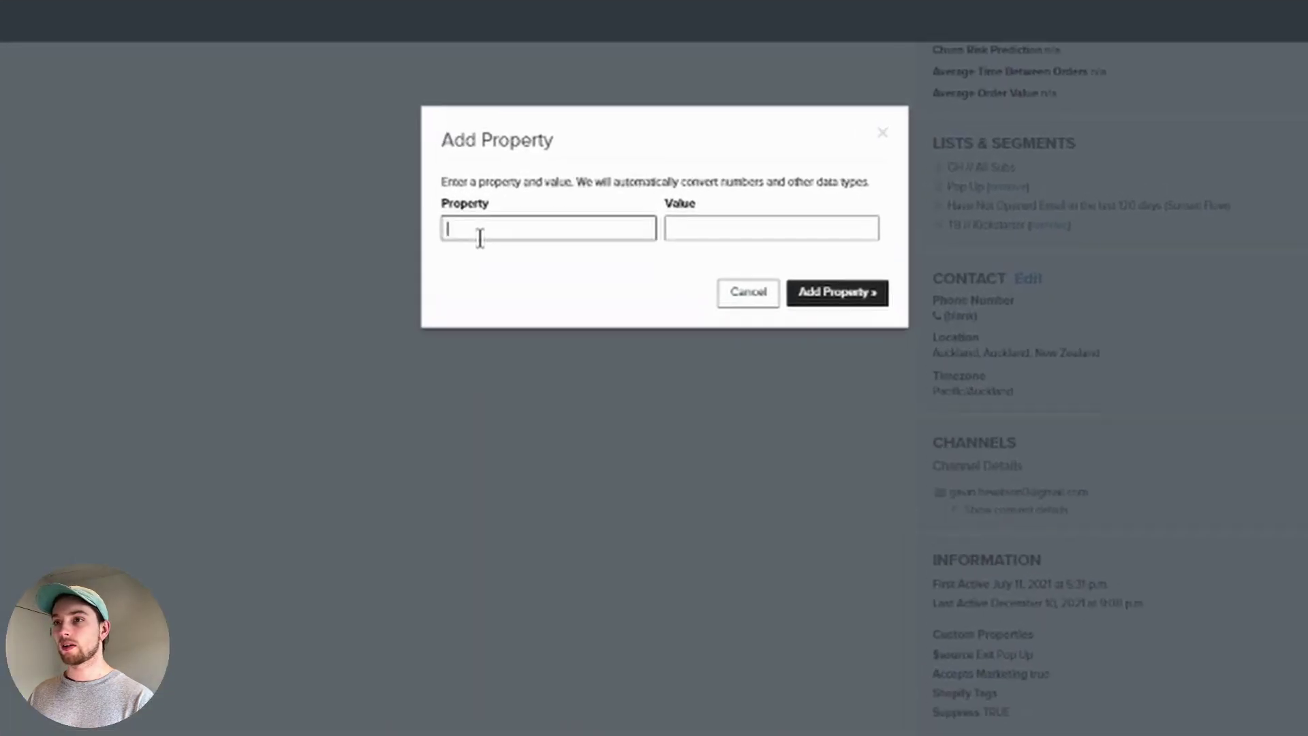
left_click(483, 237)
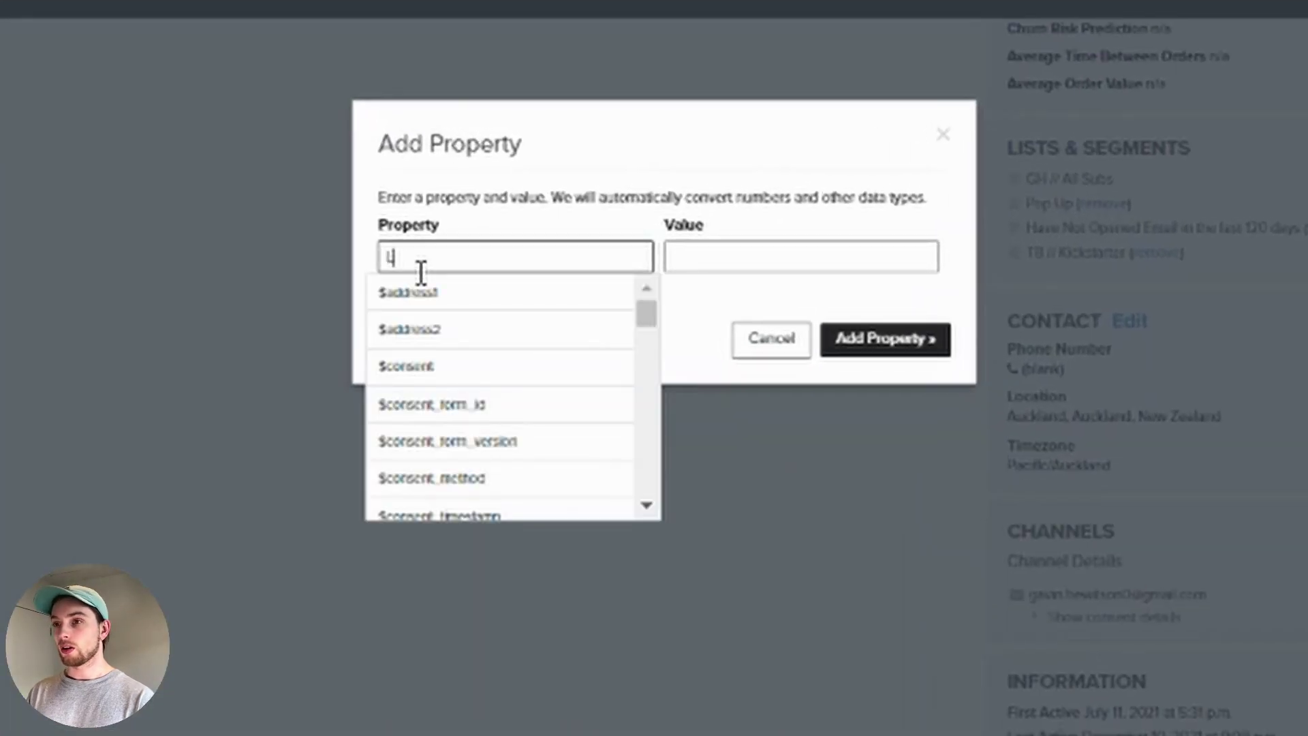
type("Loop")
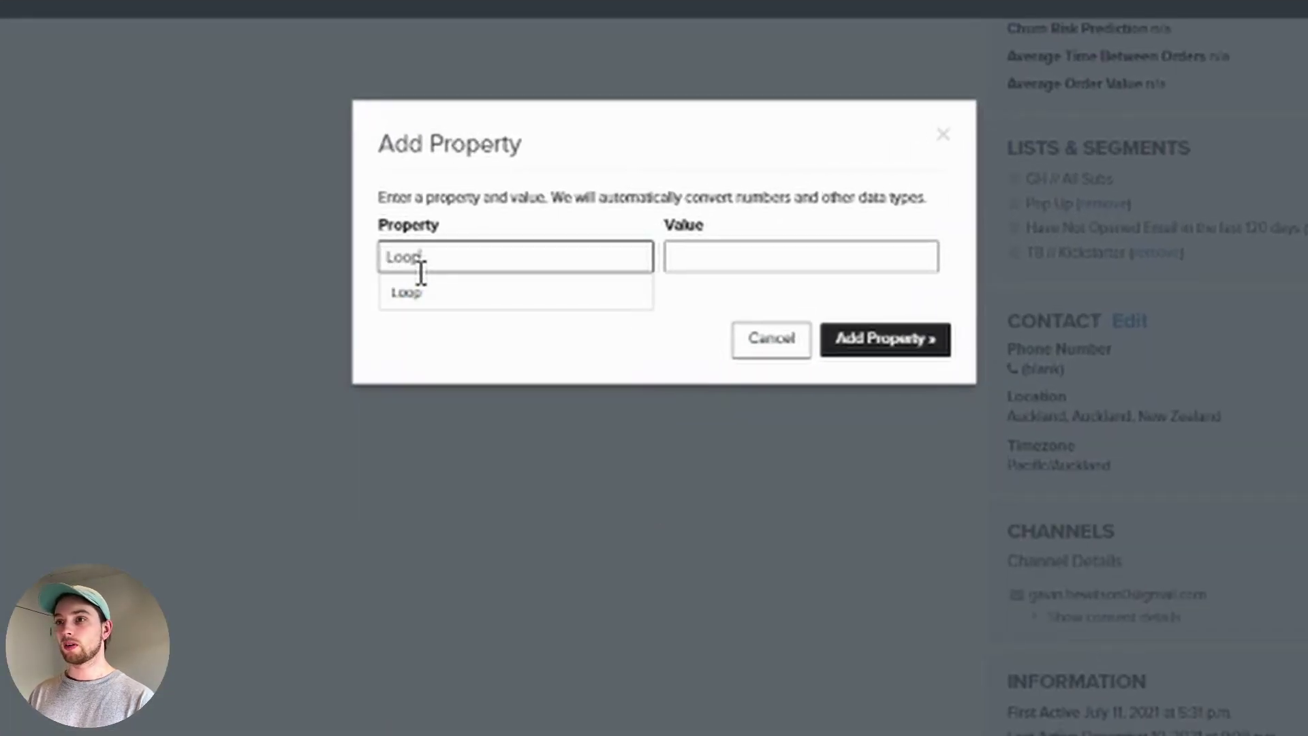
left_click(430, 297)
left_click(739, 254)
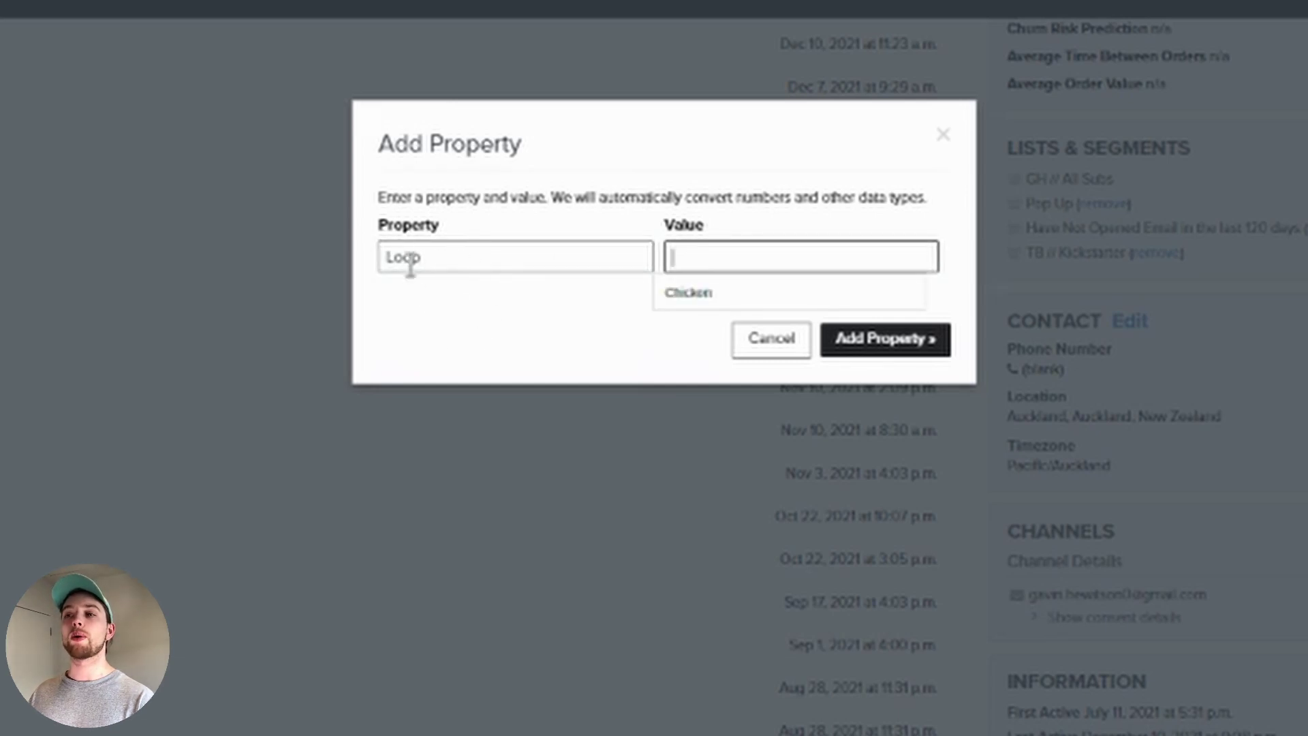
type("yes")
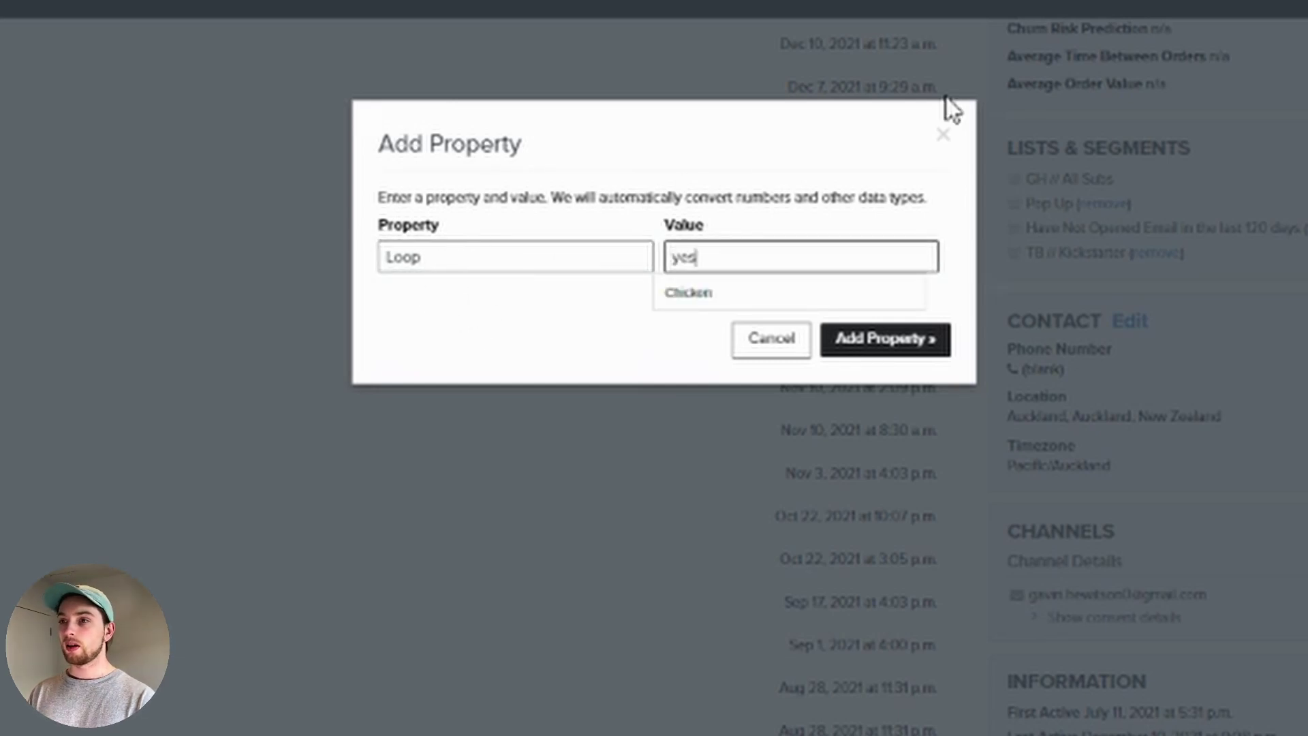
left_click(606, 286)
left_click(616, 250)
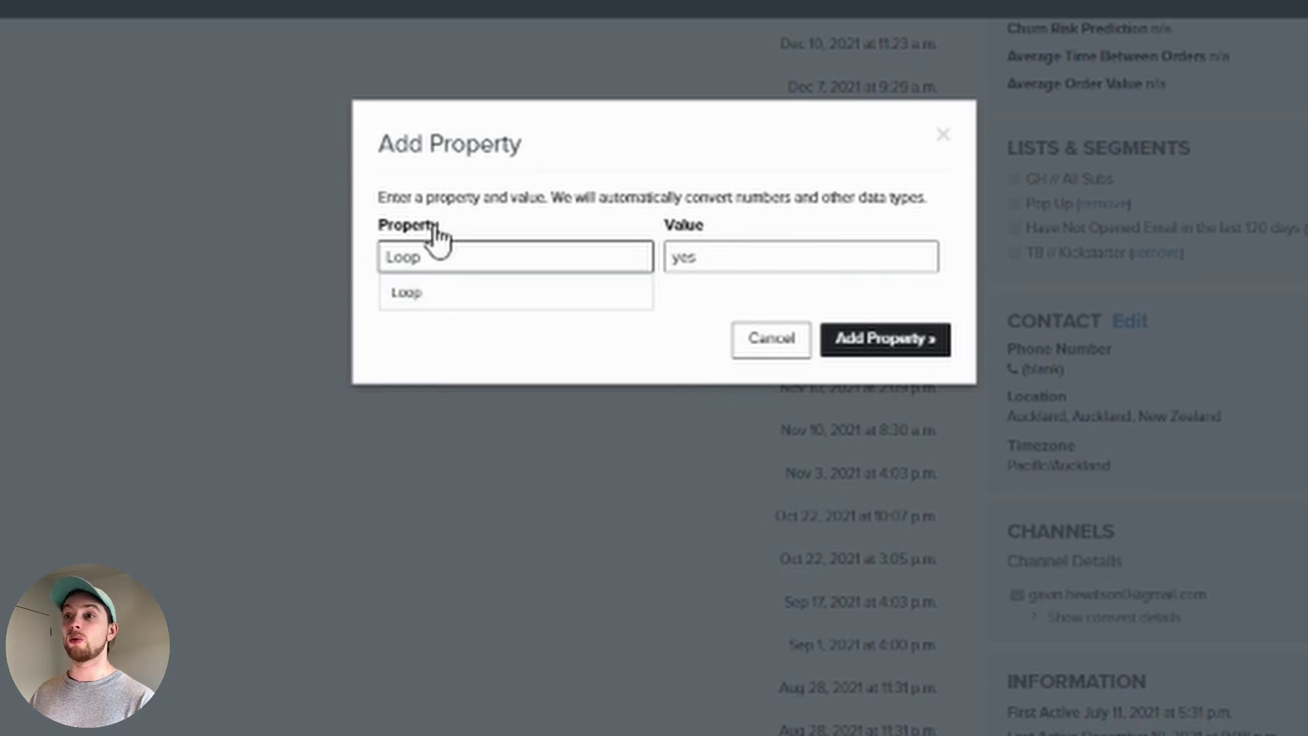
left_click(777, 252)
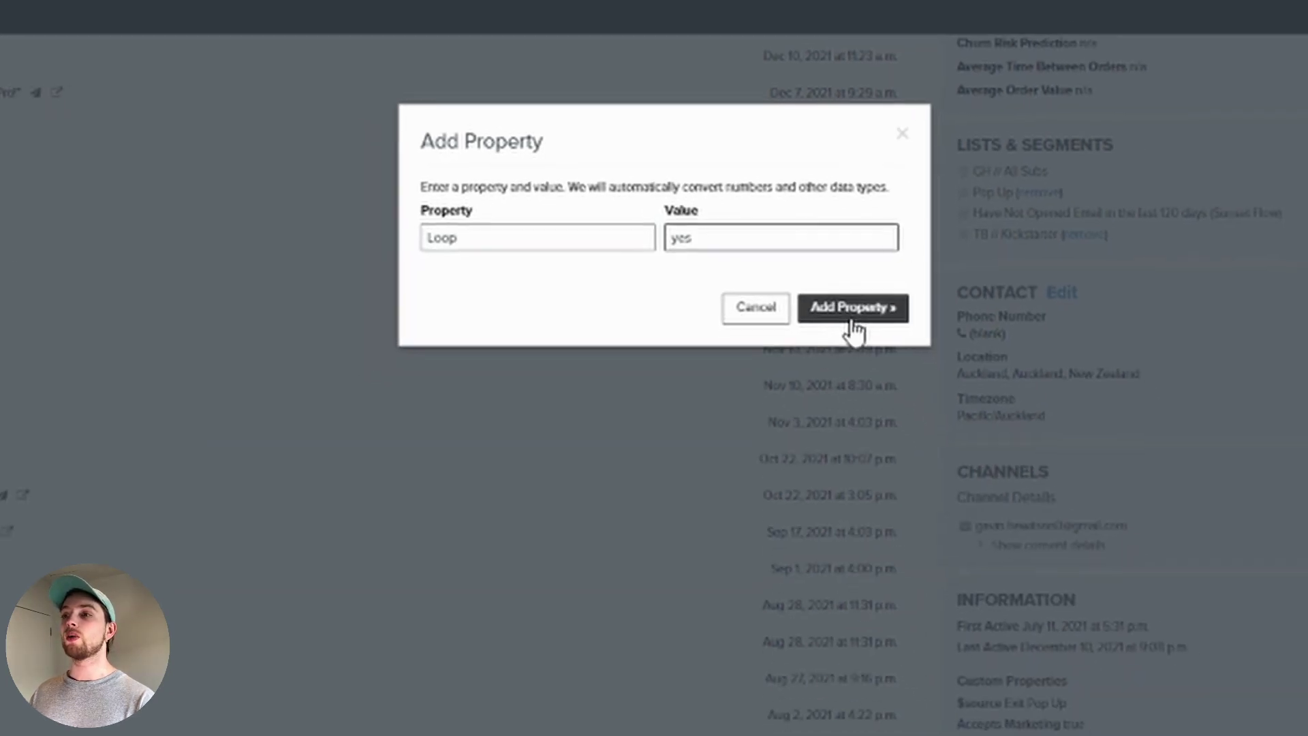
left_click(880, 340)
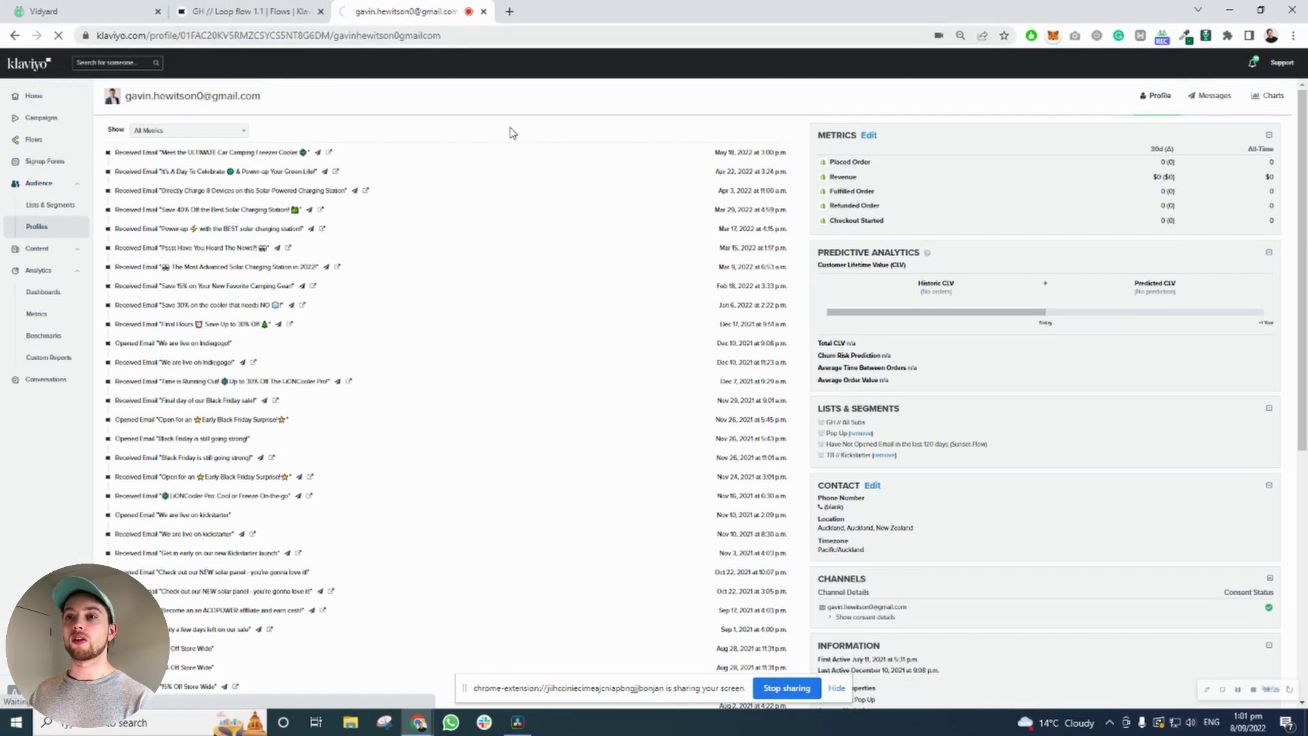
Return to the duplicated tab after visiting the flow tab, and open the account's Home page there.
left_click(247, 12)
left_click(388, 12)
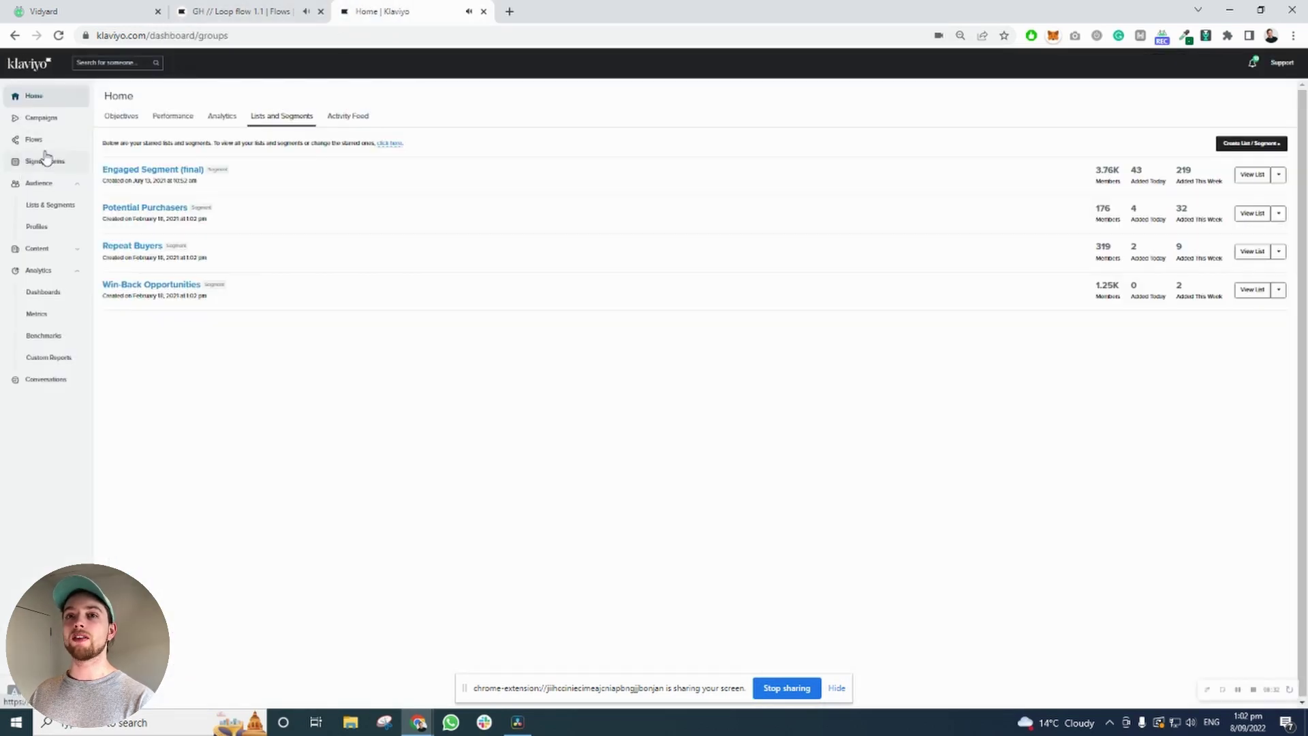
Start a new segment from the audience lists and name it "GH // Loop 1.1".
left_click(49, 205)
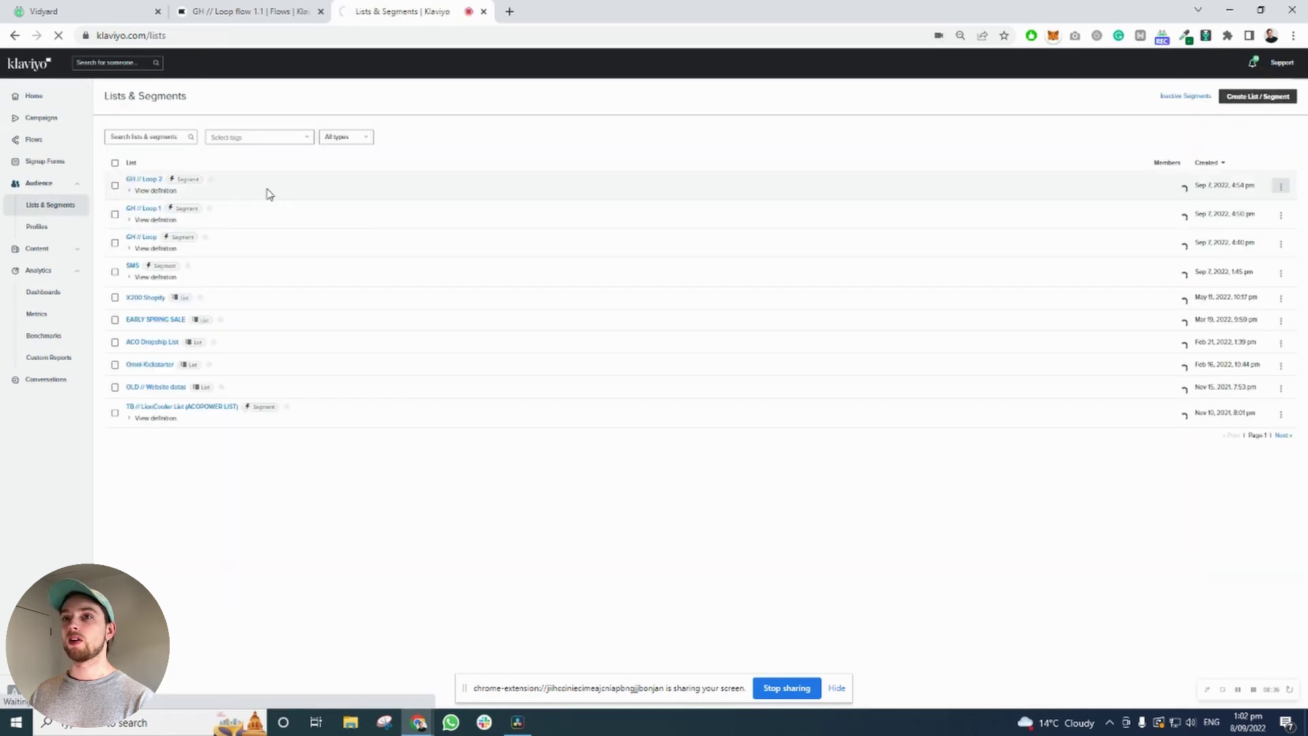
left_click(771, 194)
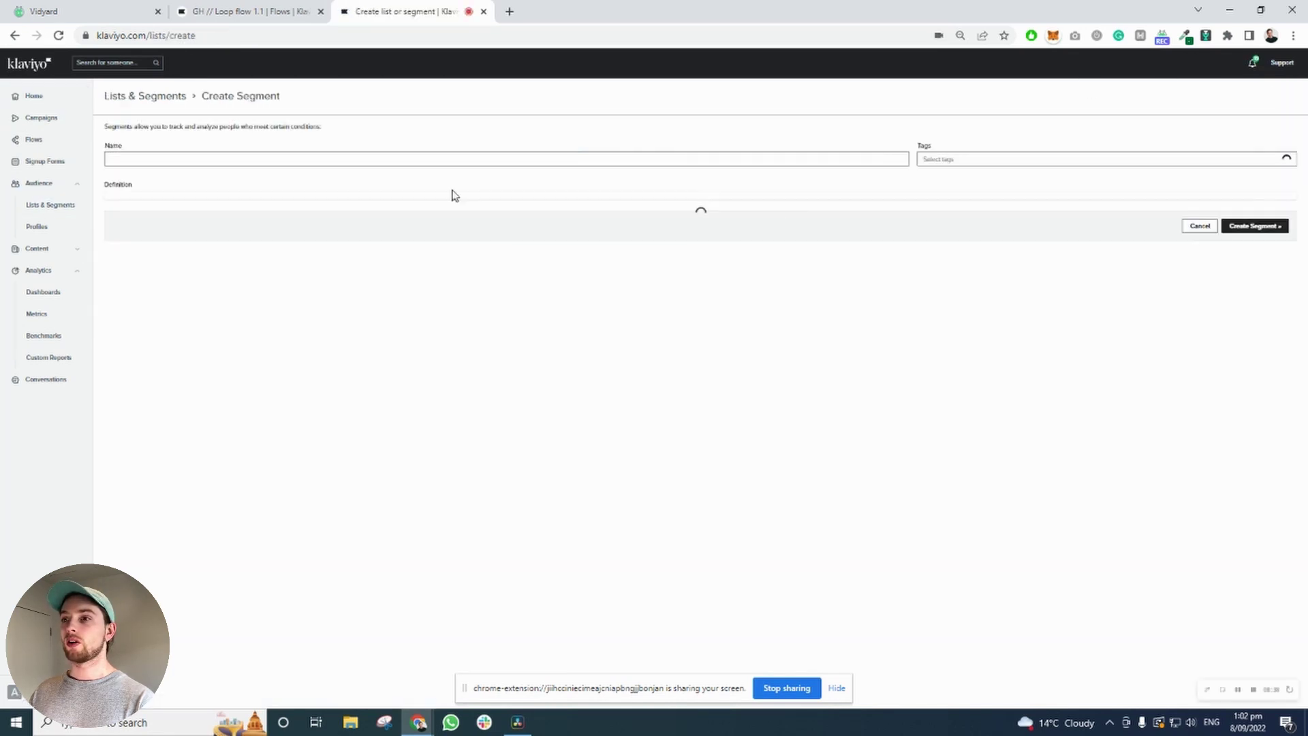
left_click(427, 159)
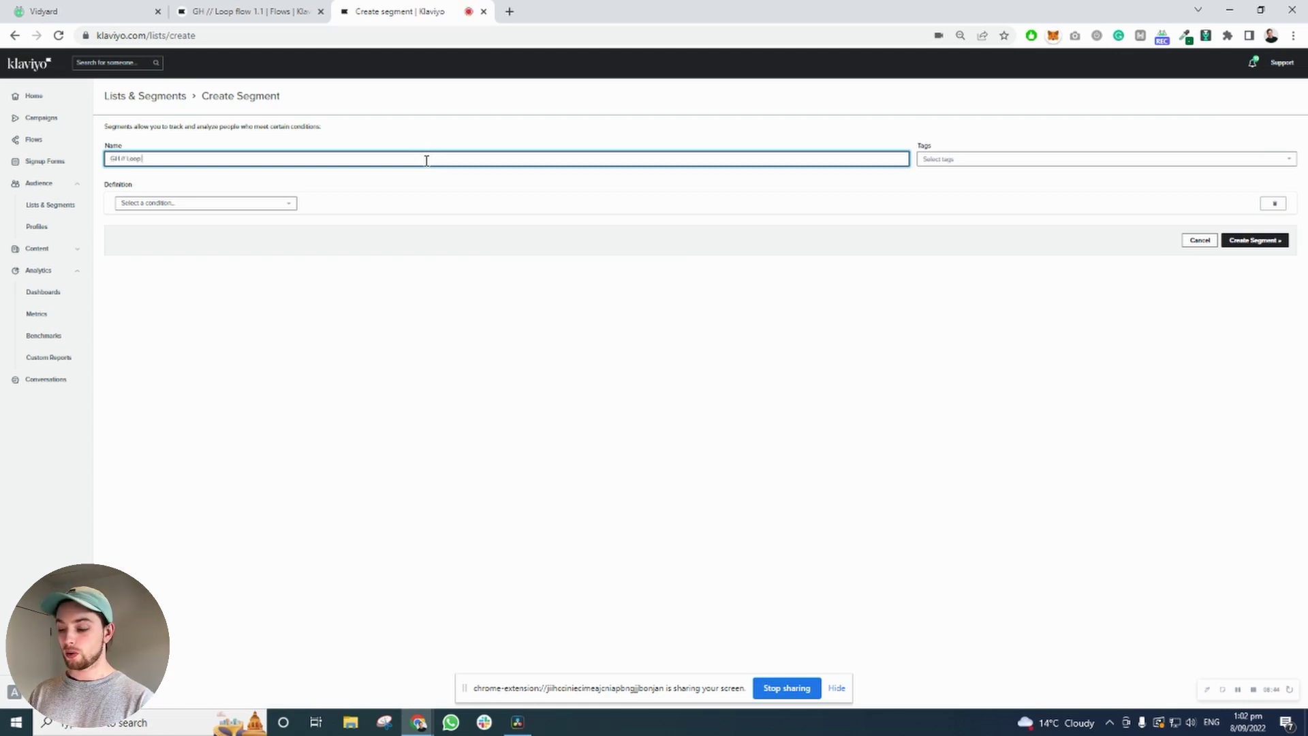
Define the segment by the profile property condition Loop equals "yes" and create it.
left_click(220, 202)
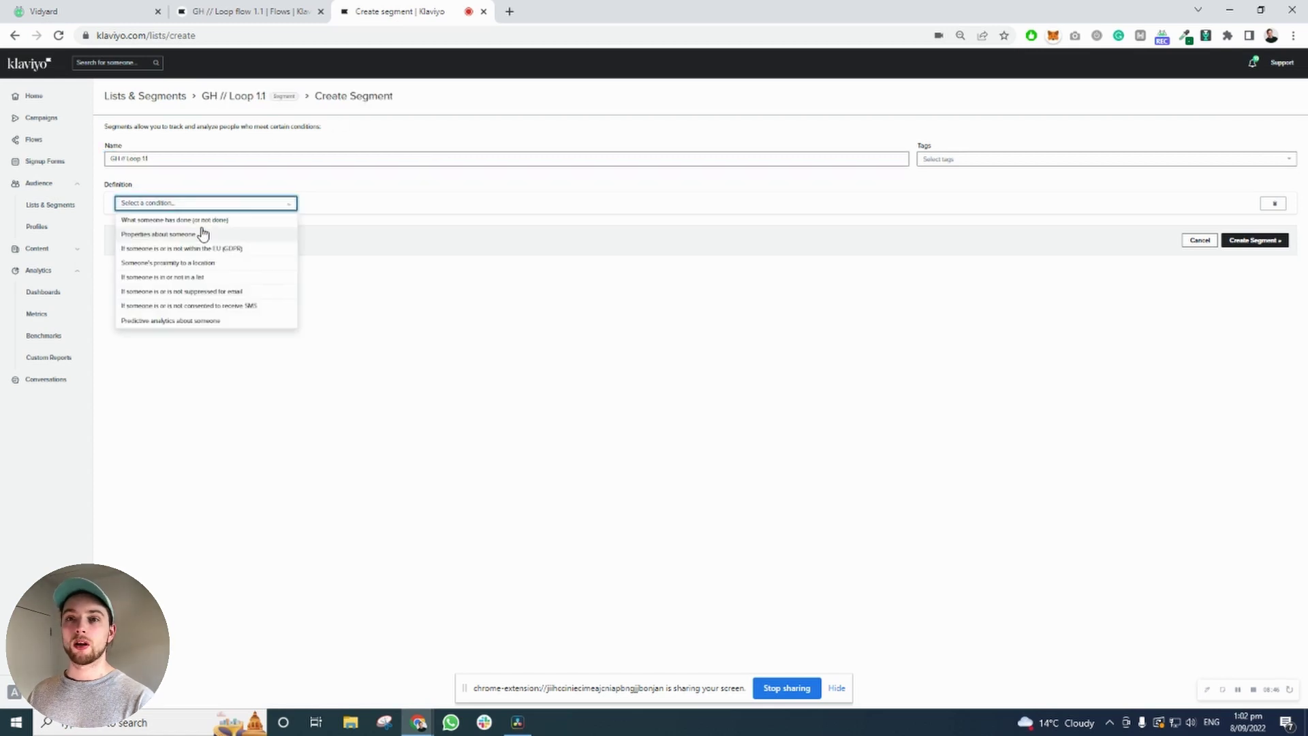
left_click(199, 234)
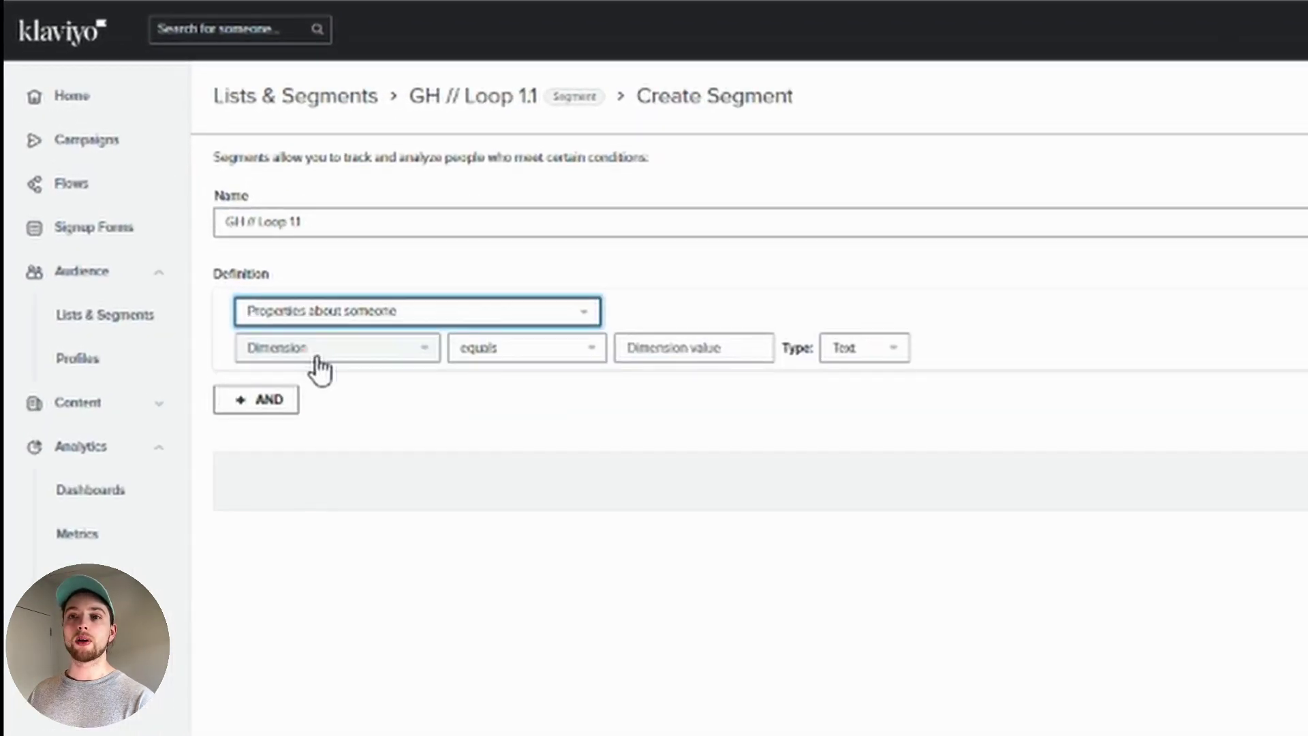
left_click(319, 361)
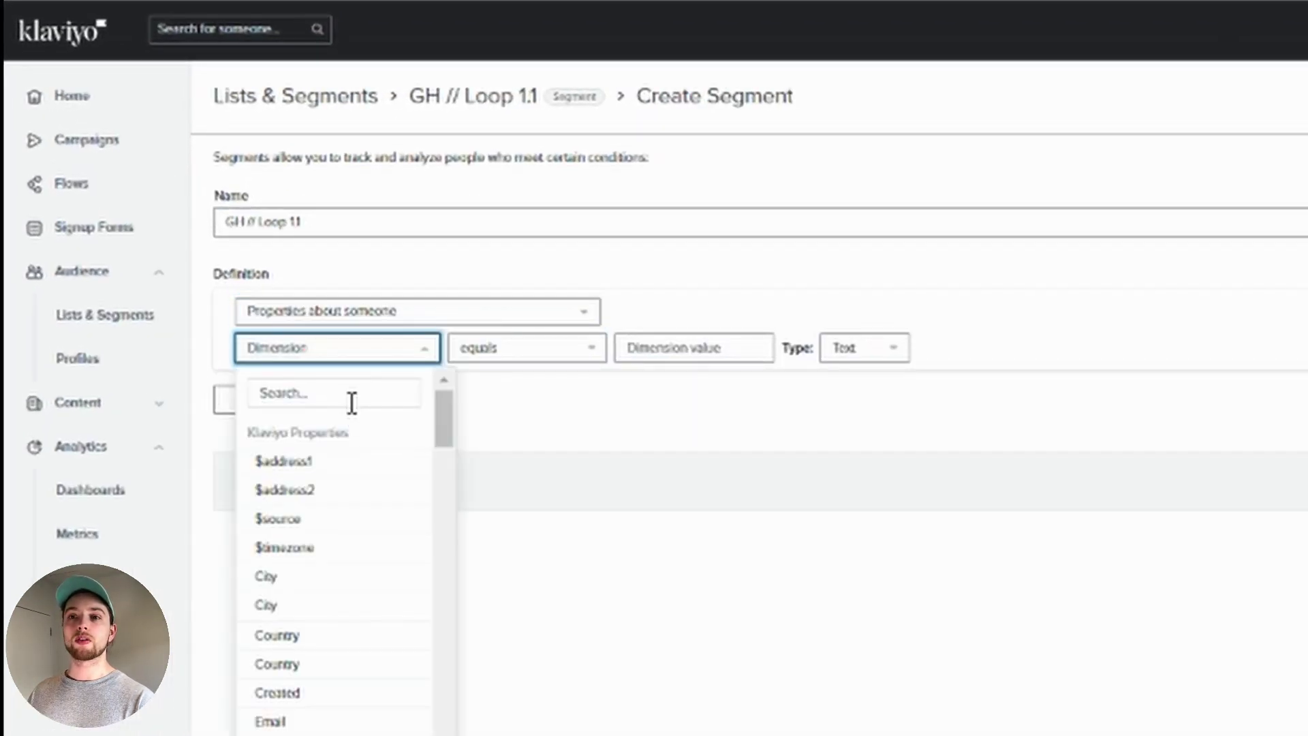
left_click(334, 389)
type("pro")
key("BackSpace")
key("BackSpace")
key("BackSpace")
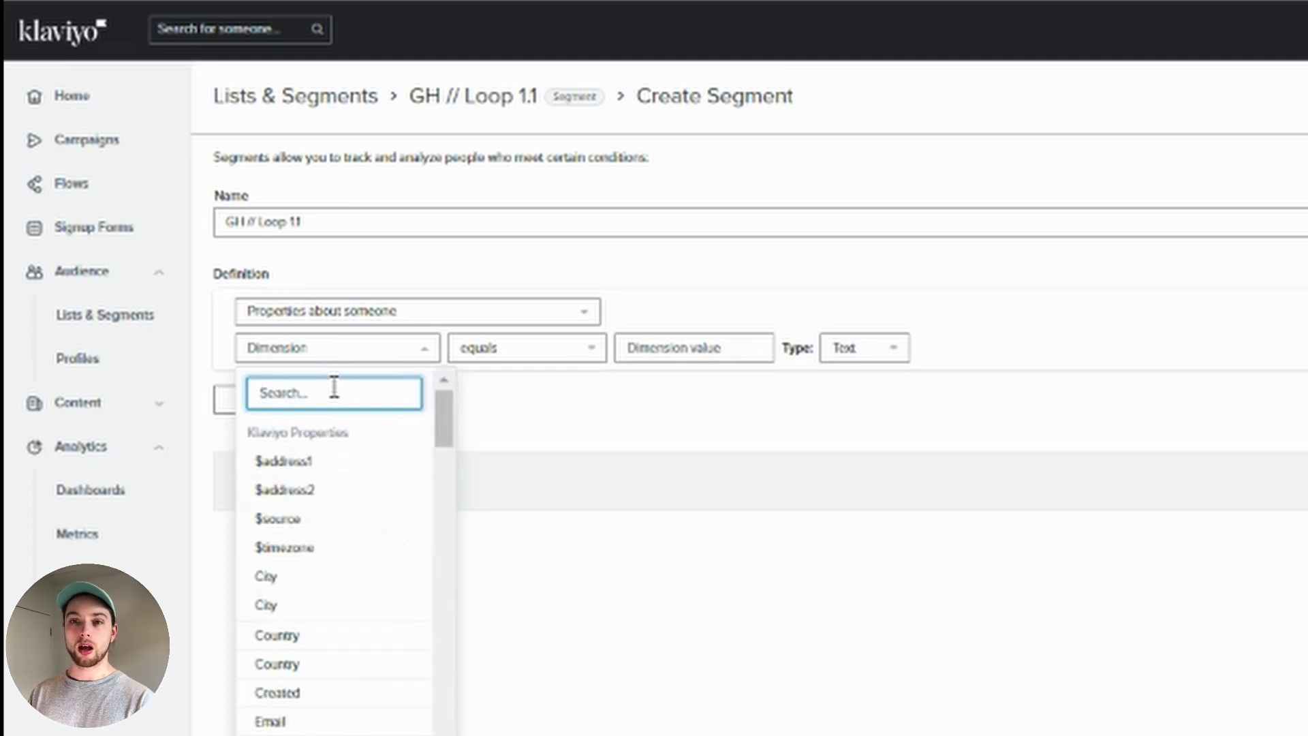
type("loo")
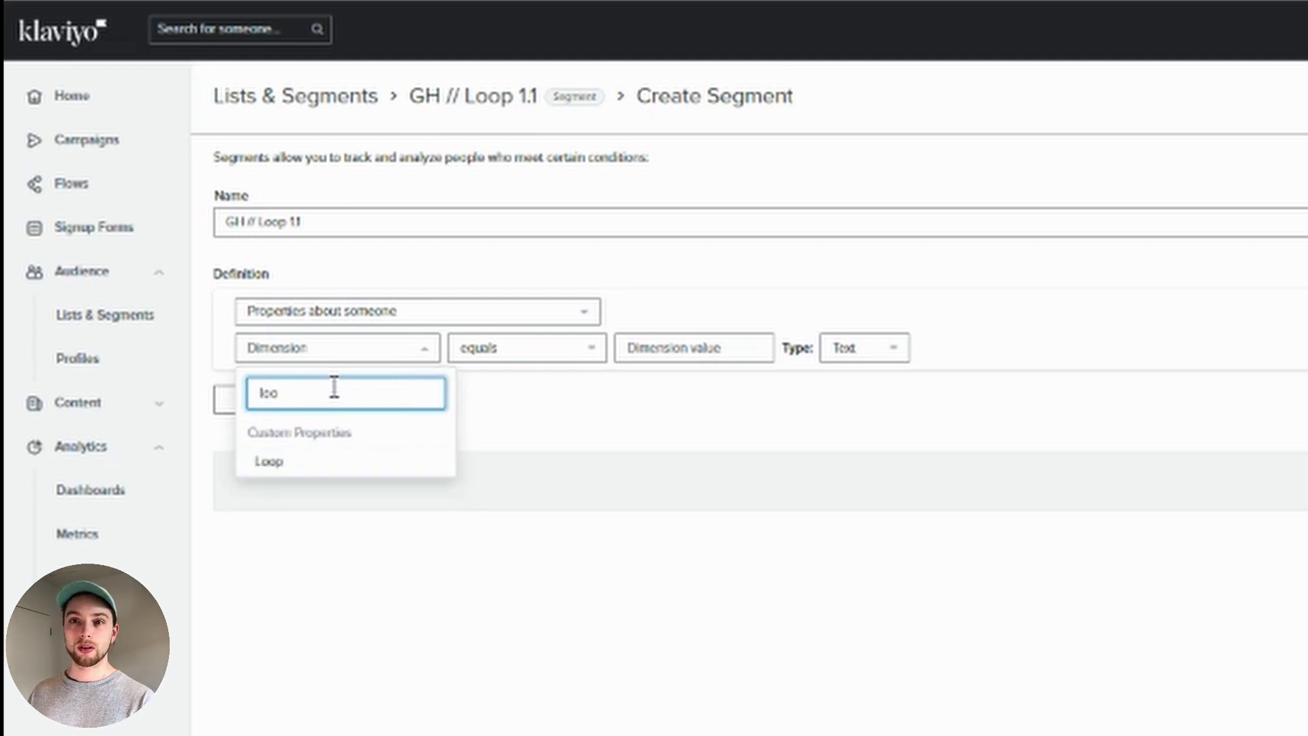
left_click(376, 461)
left_click(637, 351)
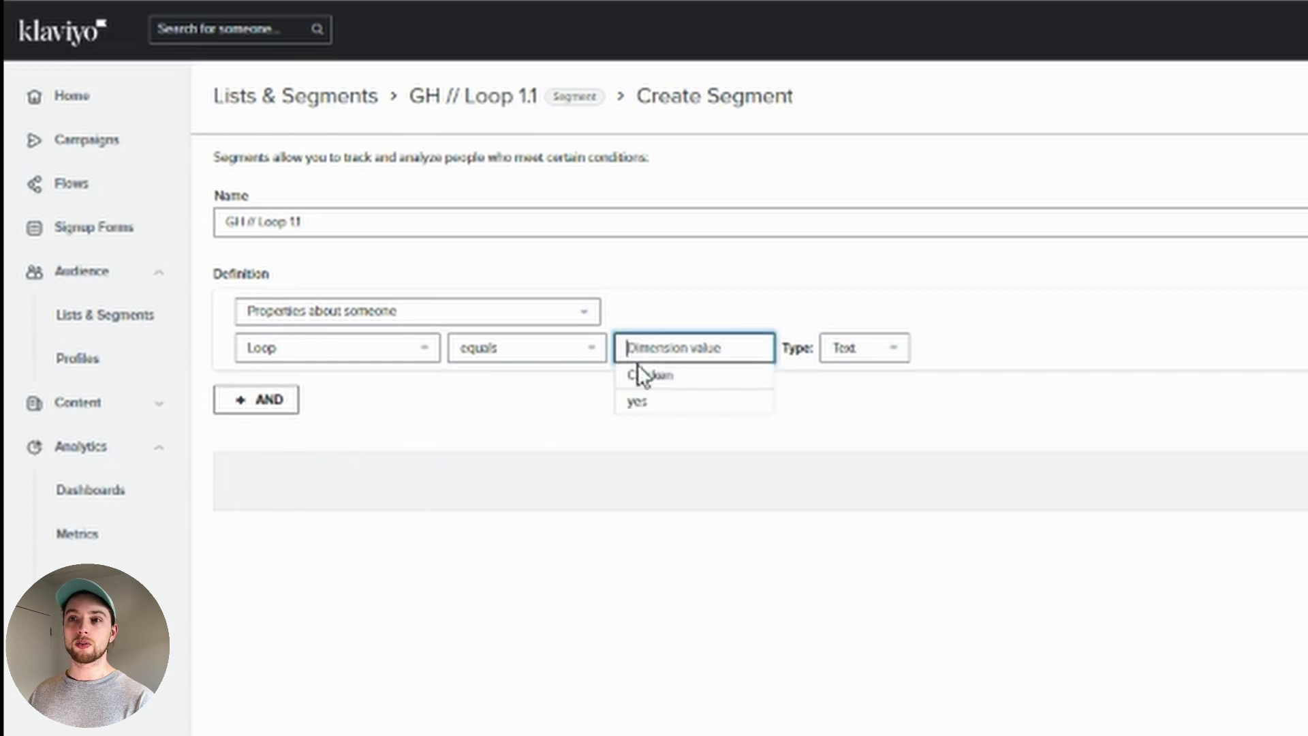
left_click(681, 403)
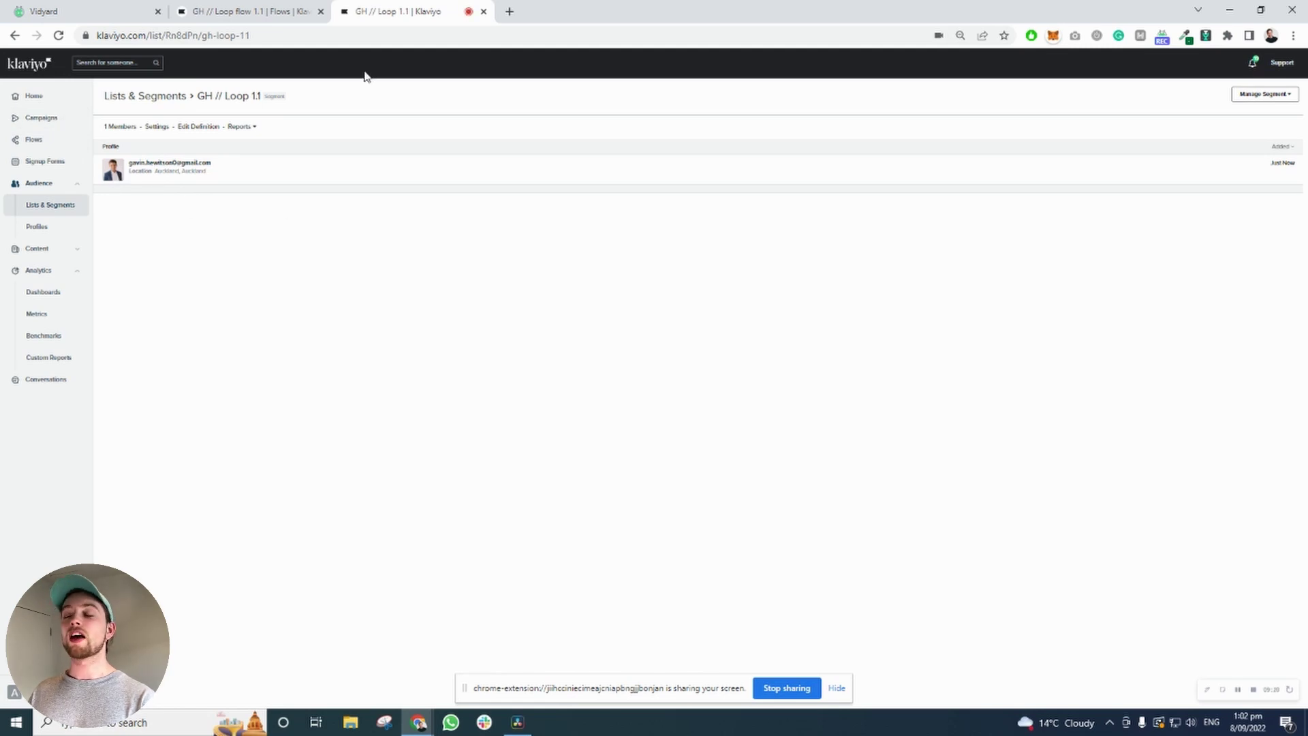
Review the first loop flow, and create a new flow from scratch named "GH // Loop flow 1.2" in a separate tab.
left_click(249, 15)
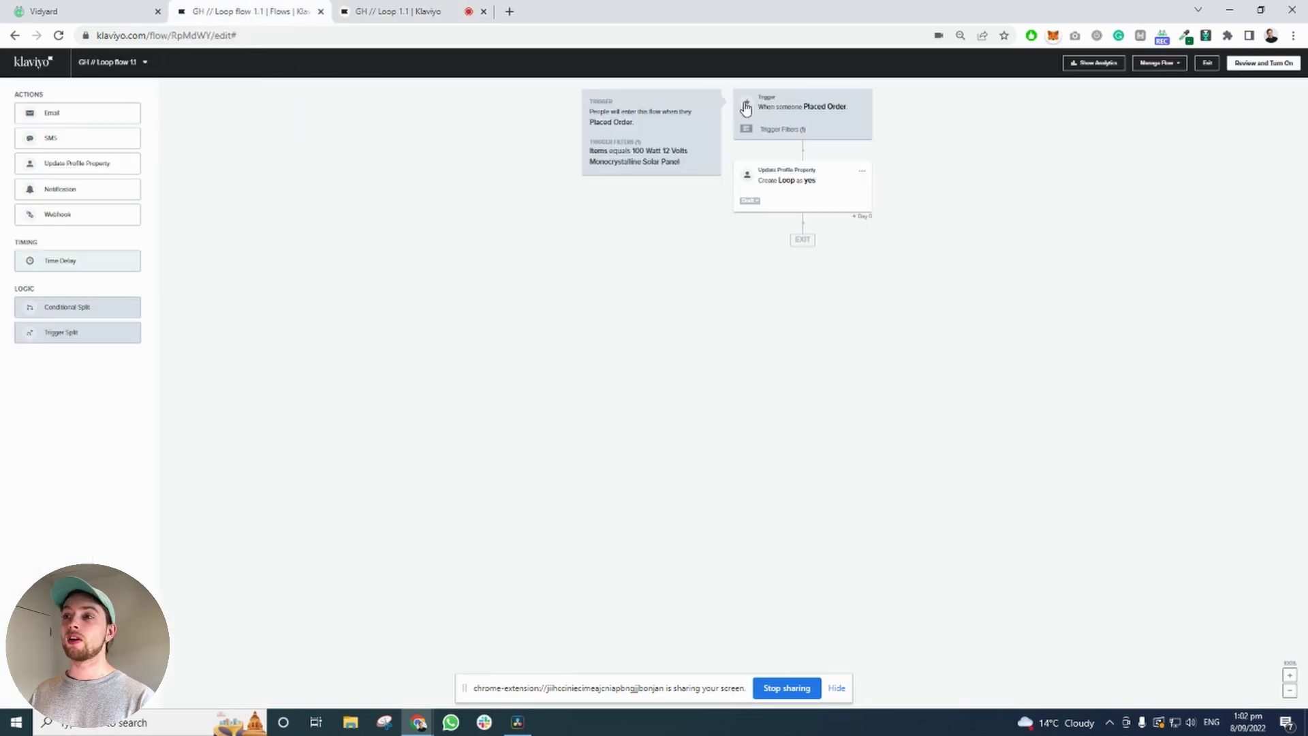
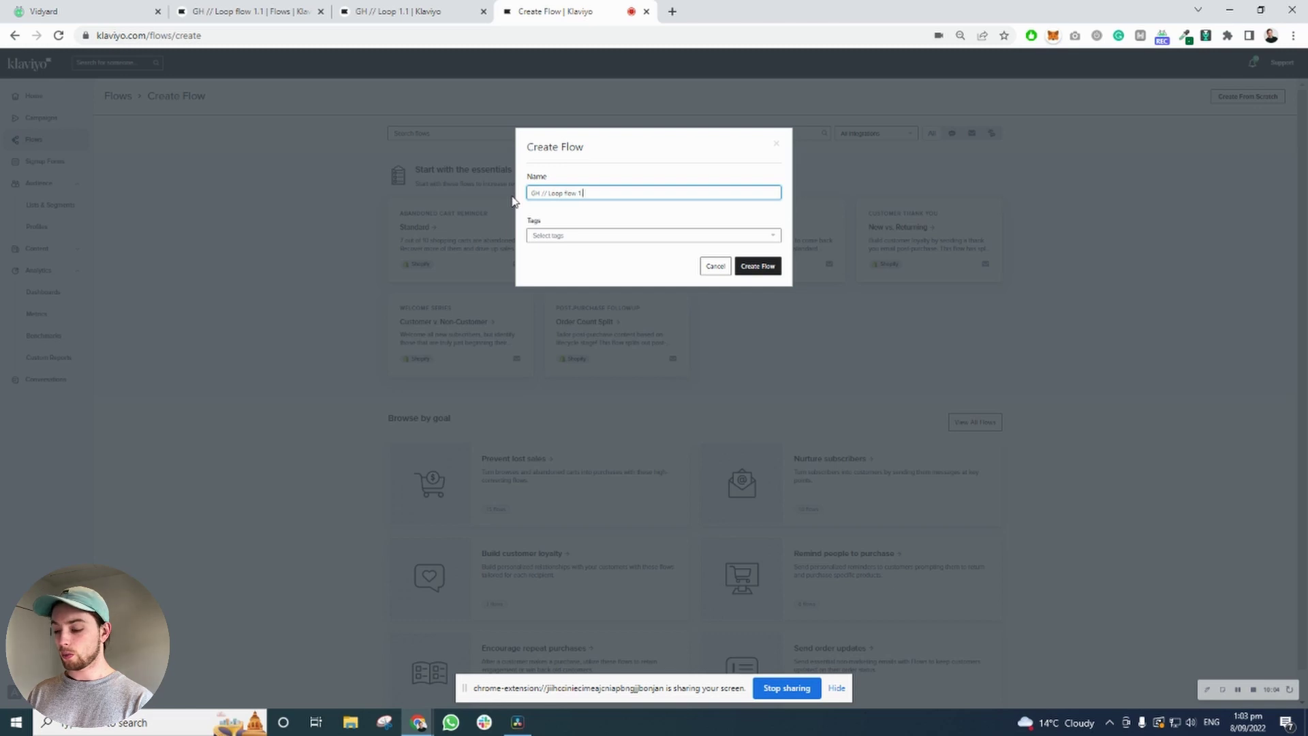
left_click(753, 271)
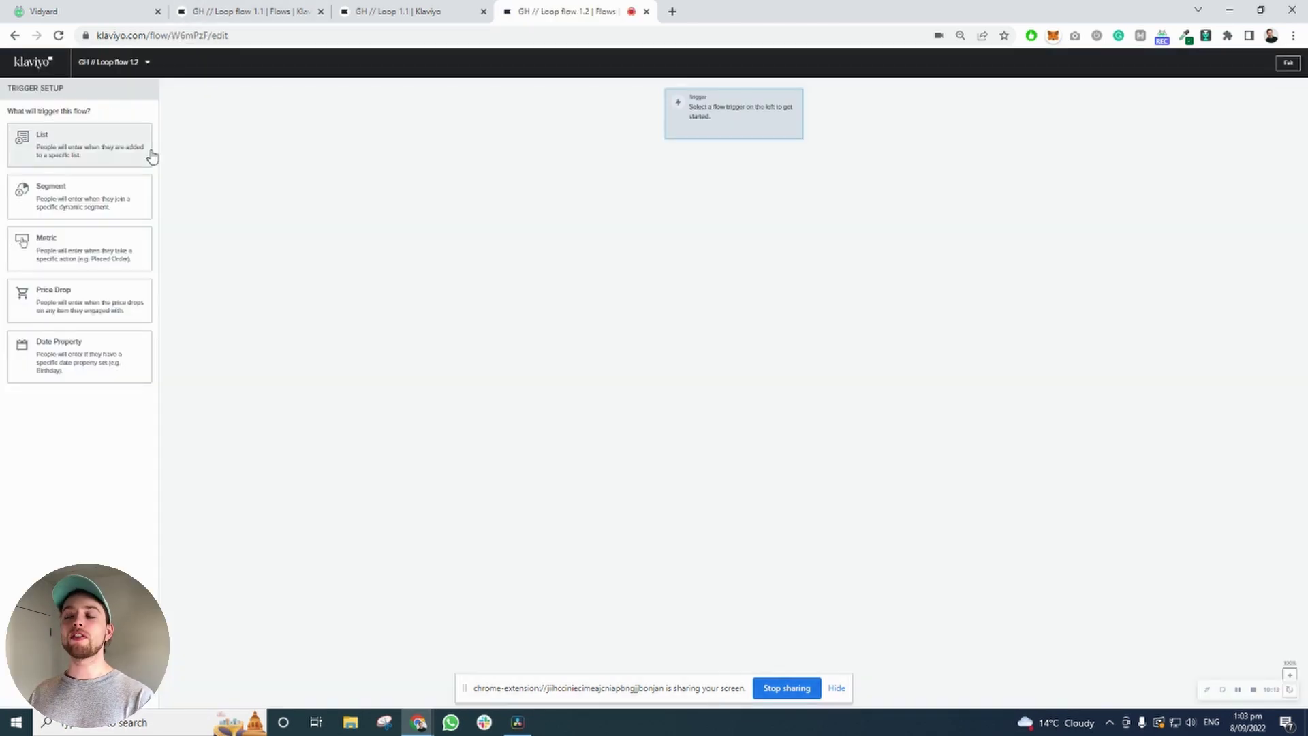
Set the new flow to trigger when someone joins the segment "GH // Loop 1.1".
left_click(422, 11)
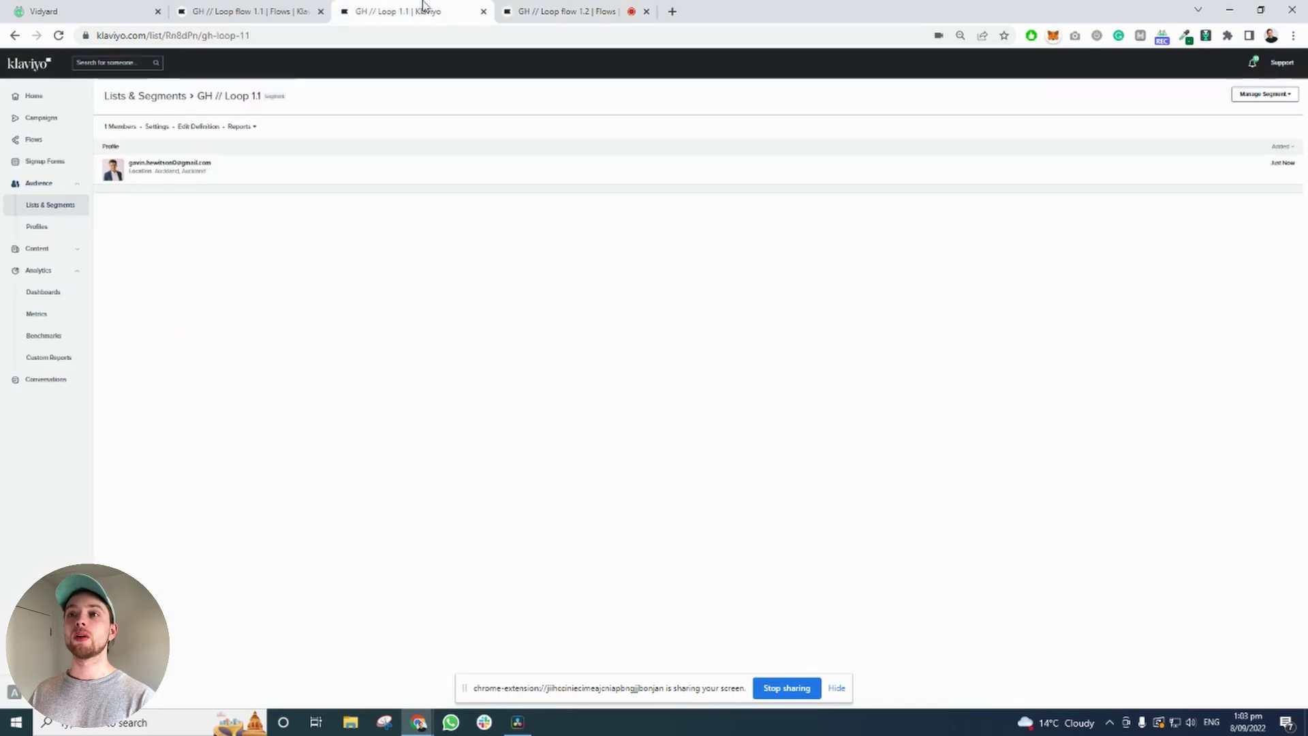
left_click(571, 11)
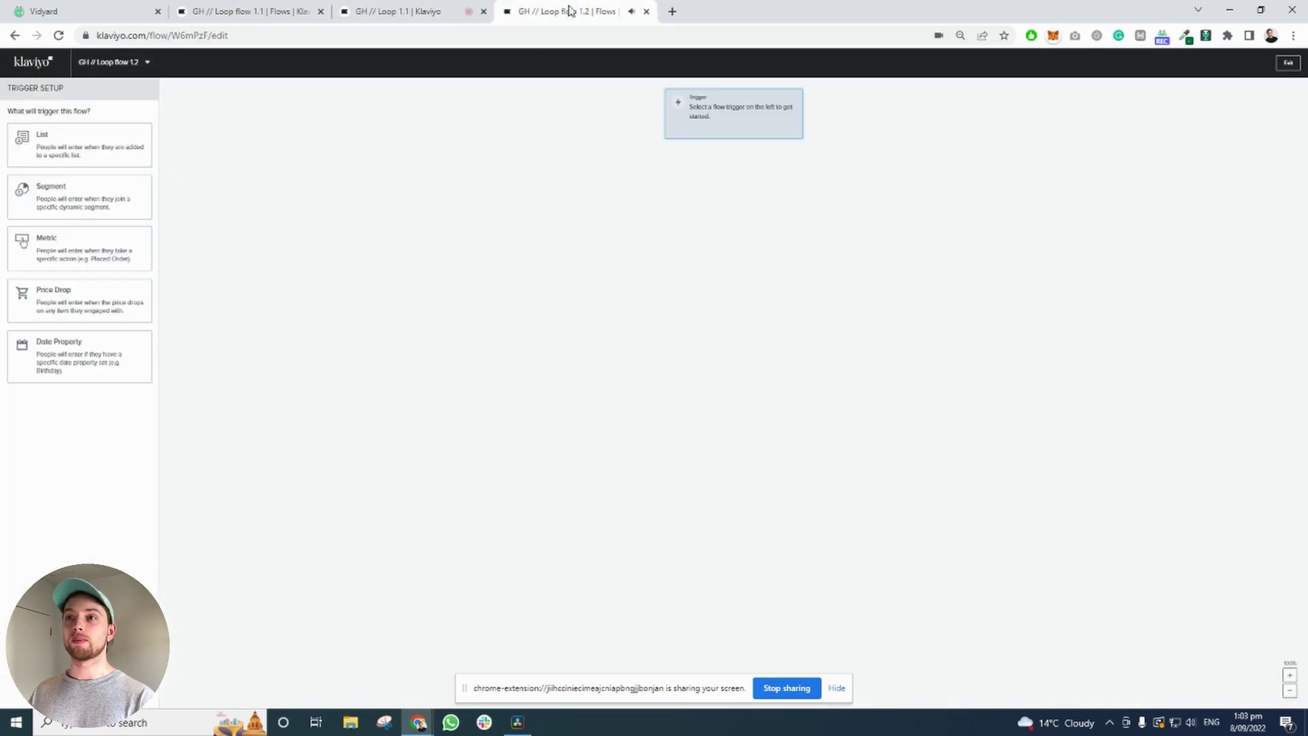
left_click(70, 197)
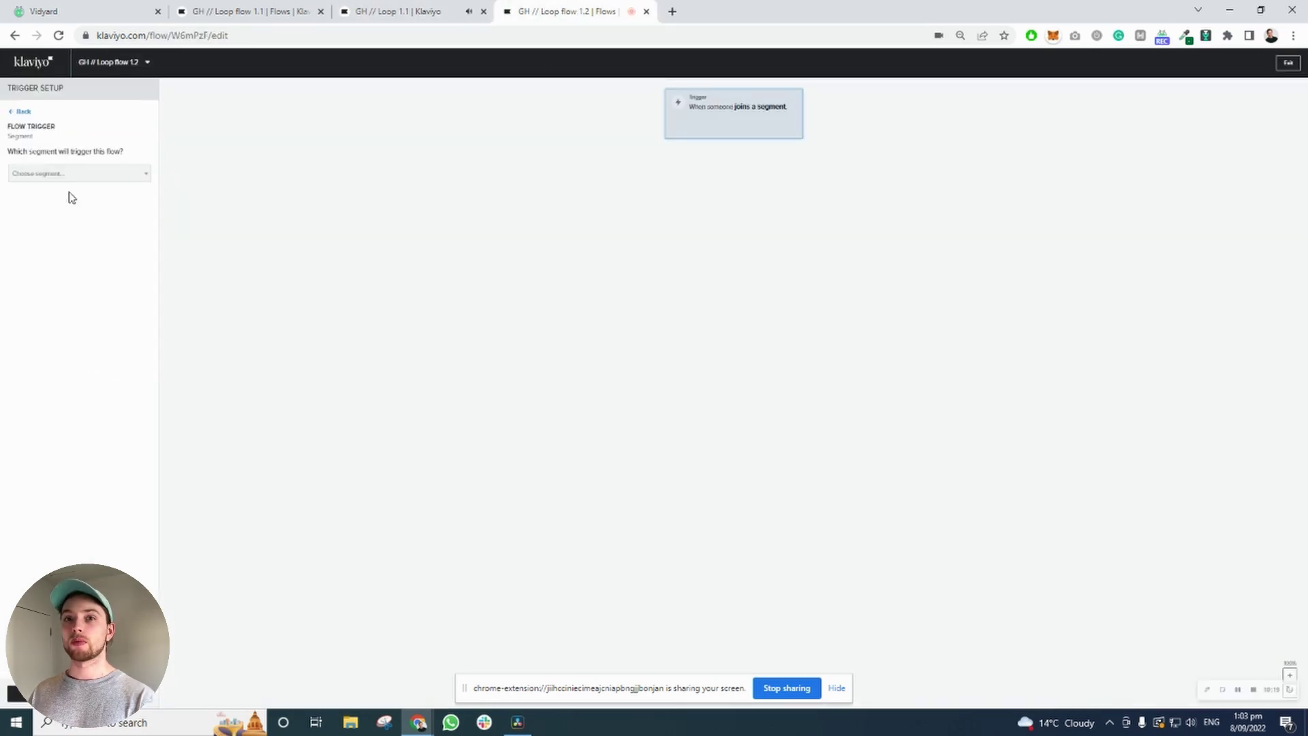
left_click(181, 279)
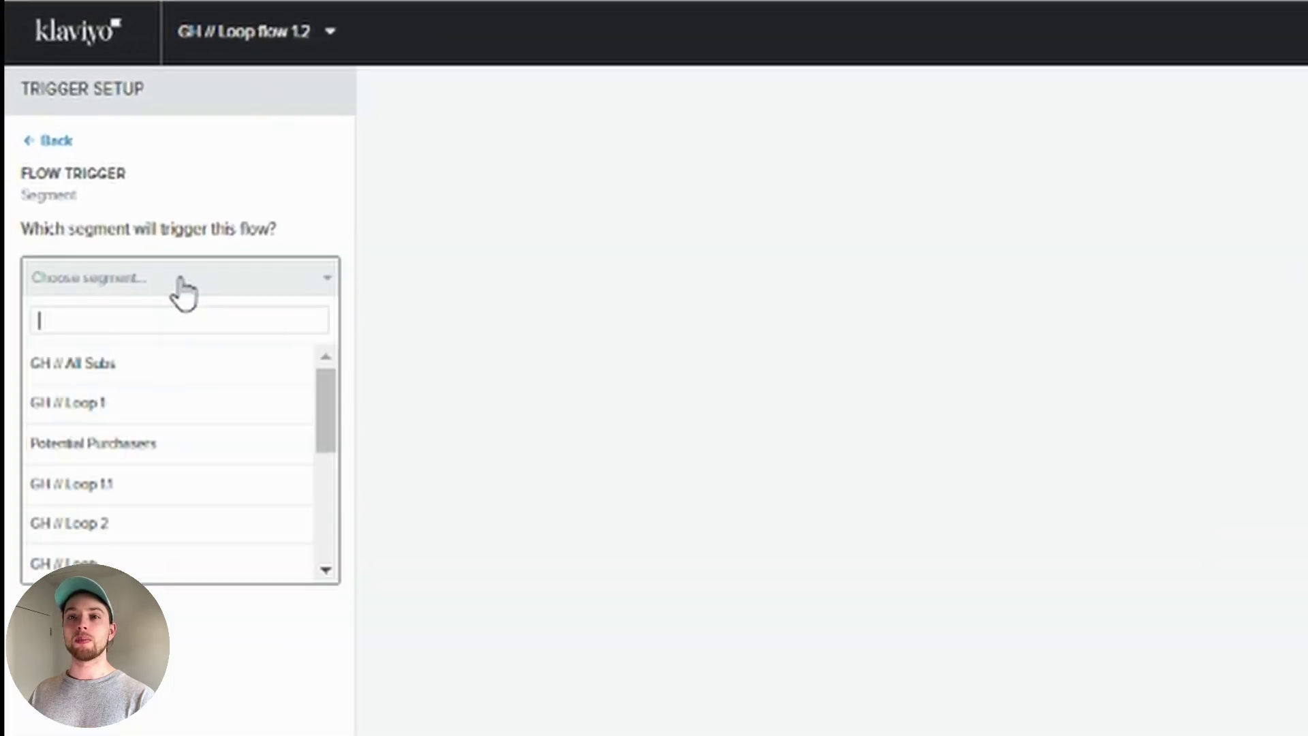
left_click(132, 501)
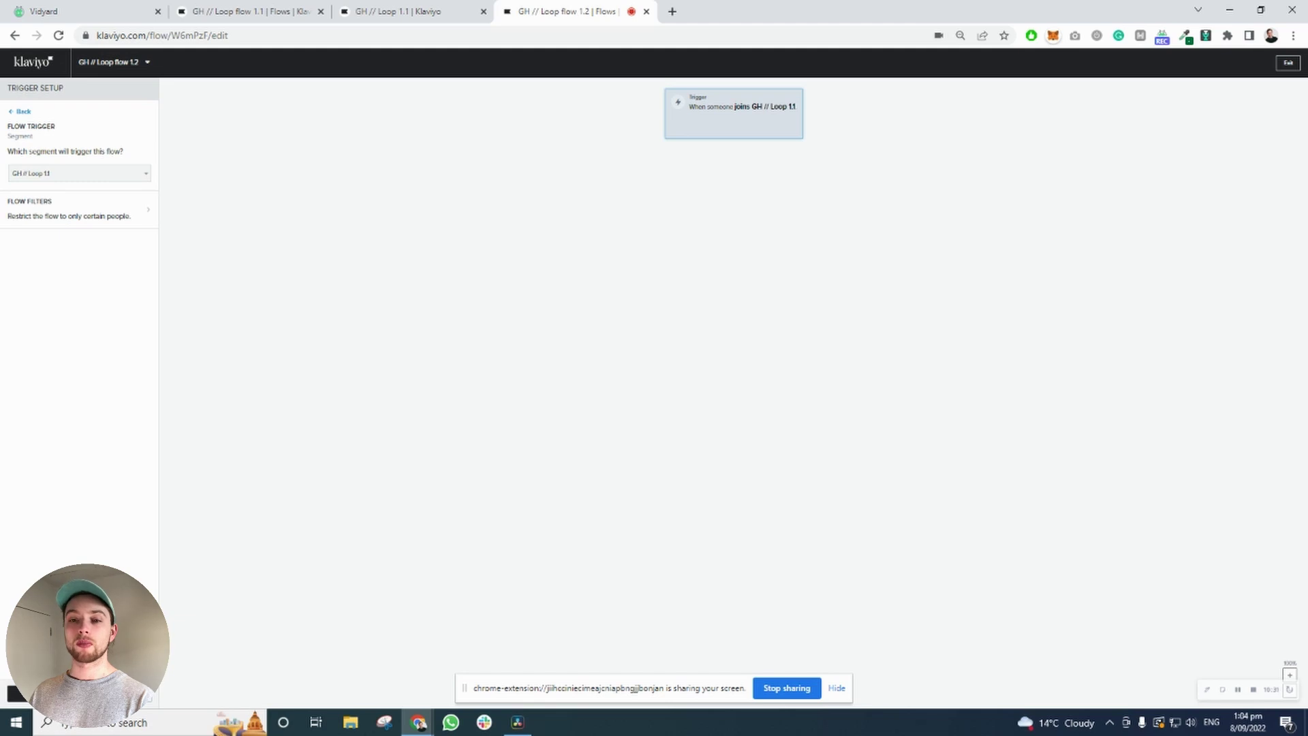
left_click(17, 694)
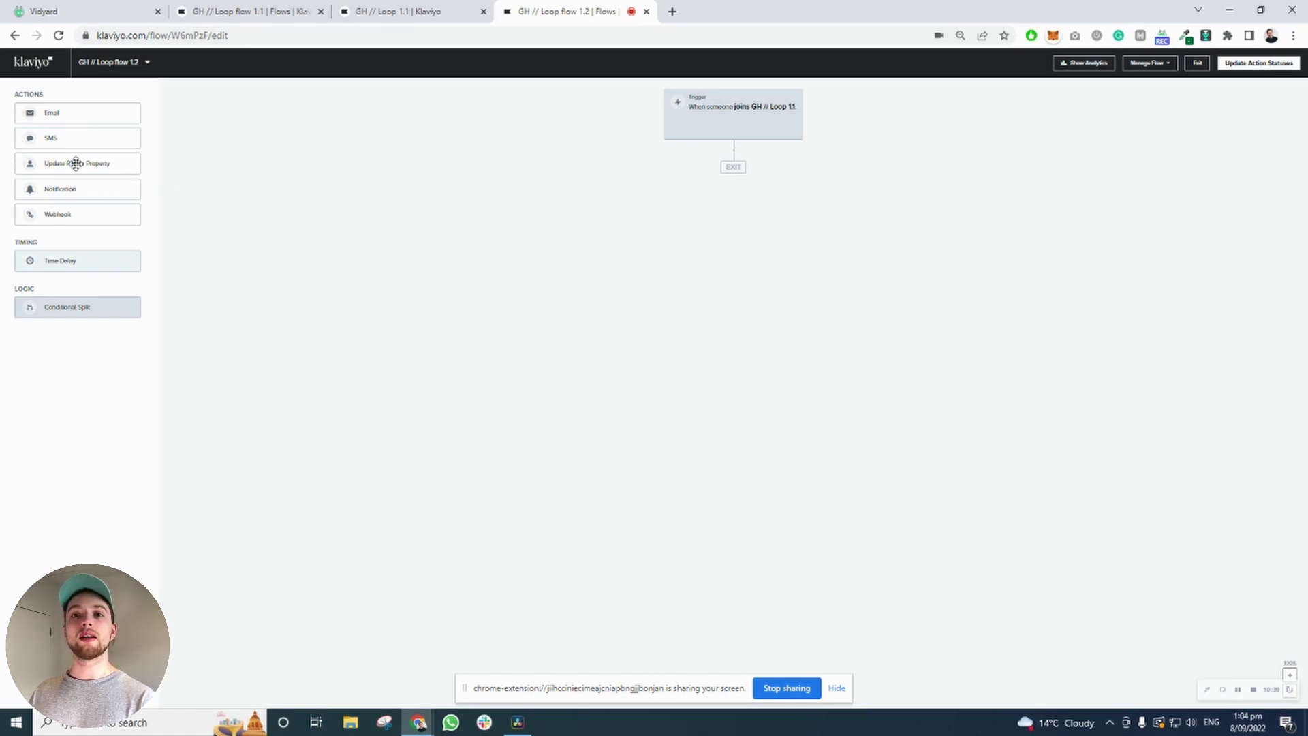
Add a time delay of 5 days directly after the flow's trigger.
left_click_drag(74, 259, 731, 165)
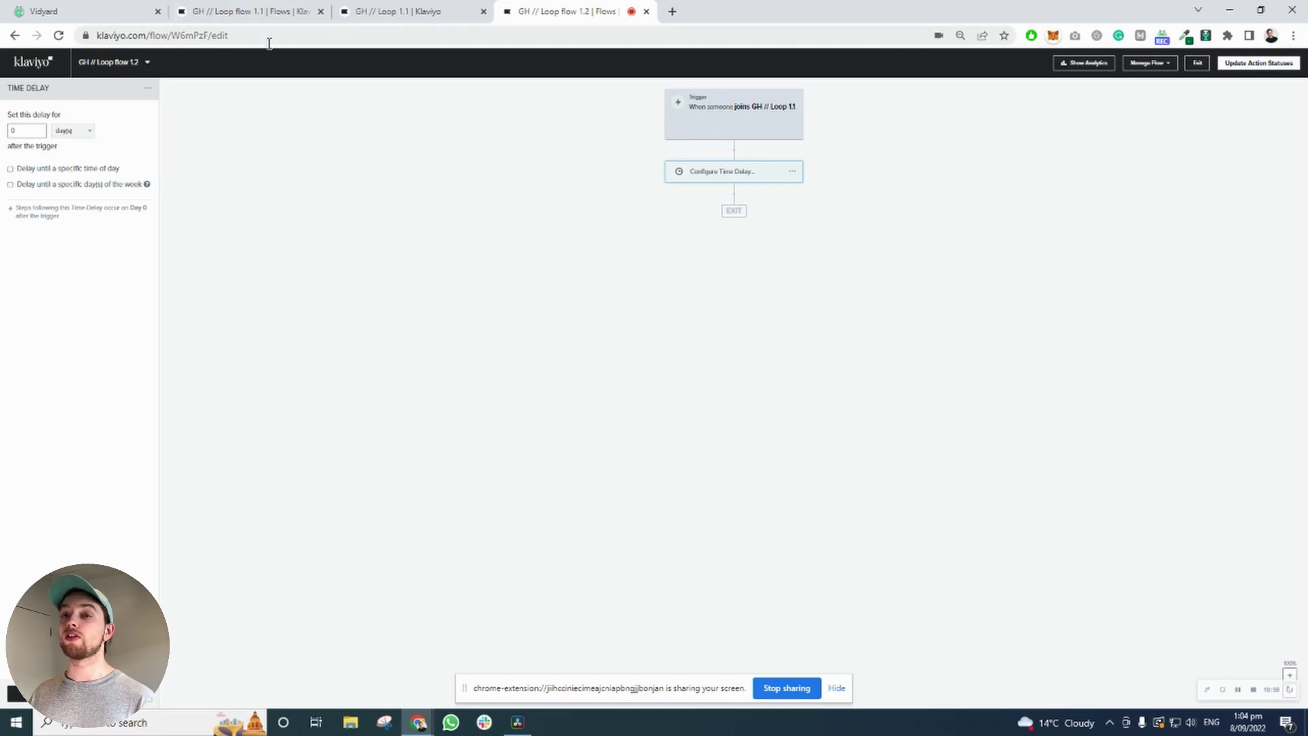
left_click(235, 10)
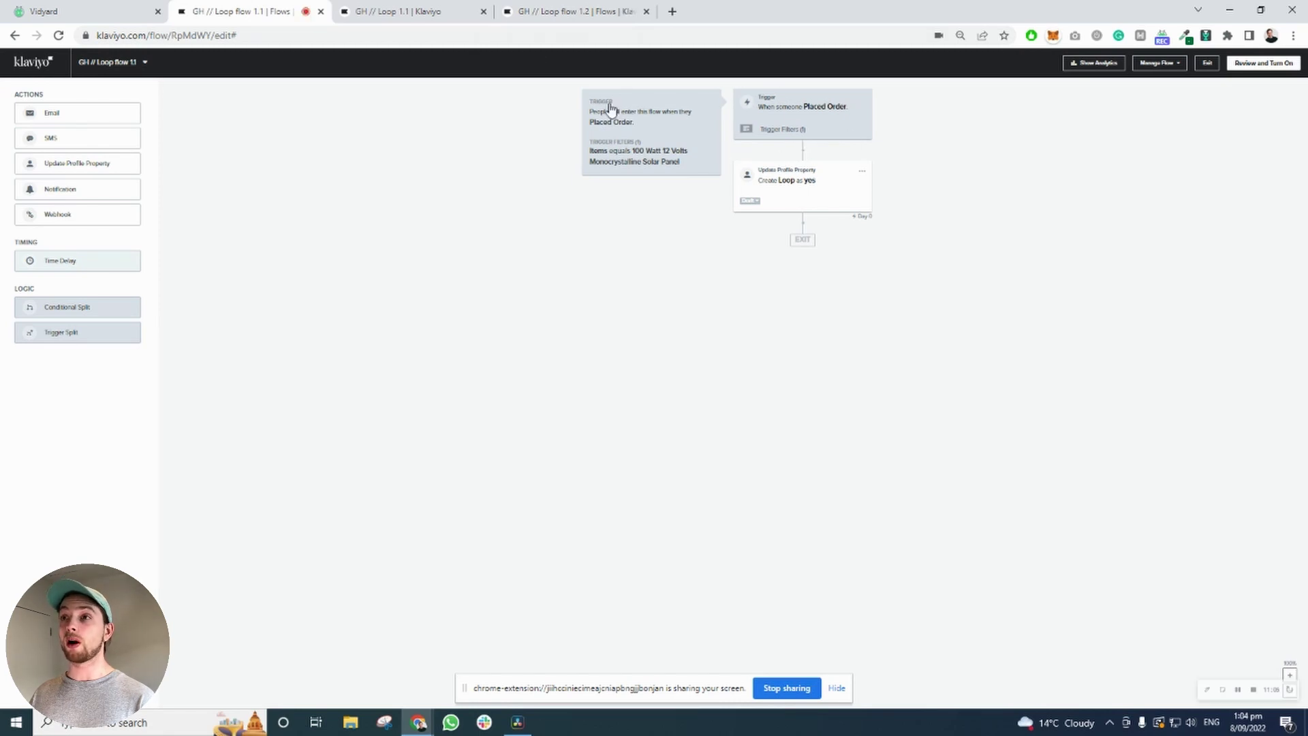
left_click(565, 11)
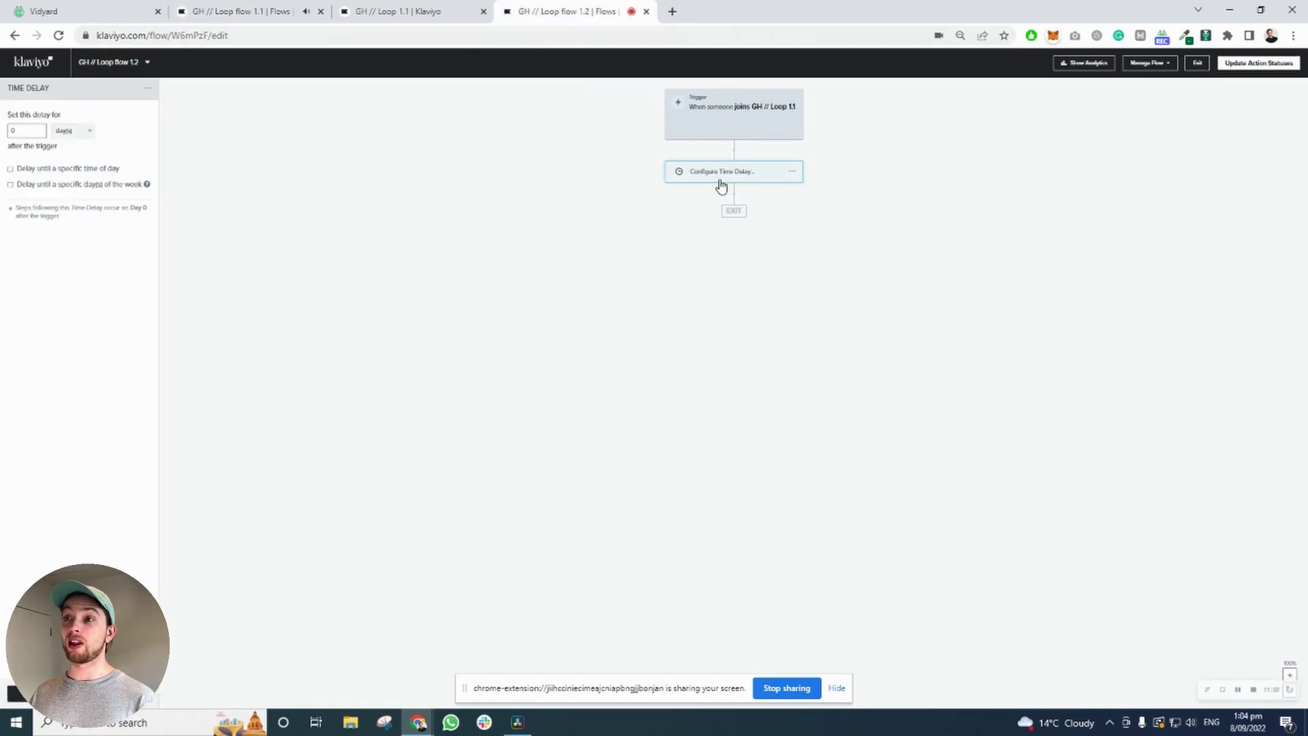
left_click_drag(31, 127, 10, 124)
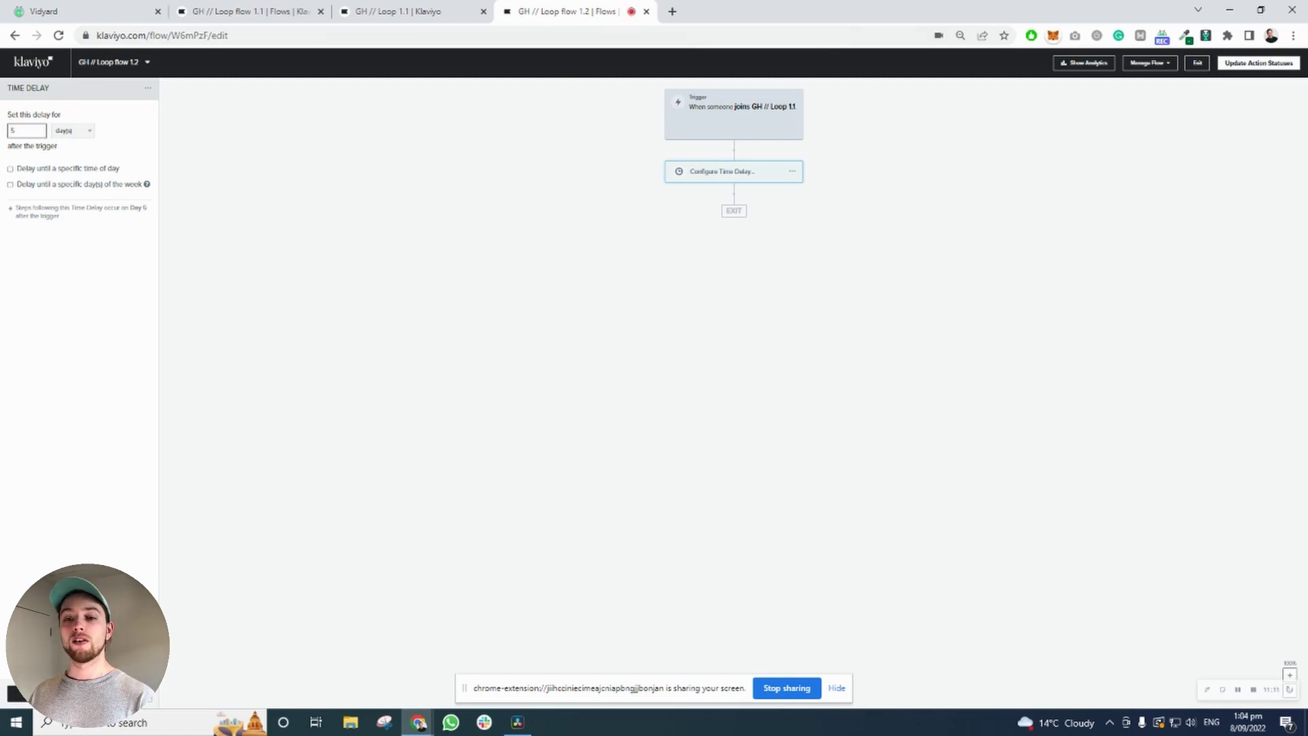
left_click(330, 167)
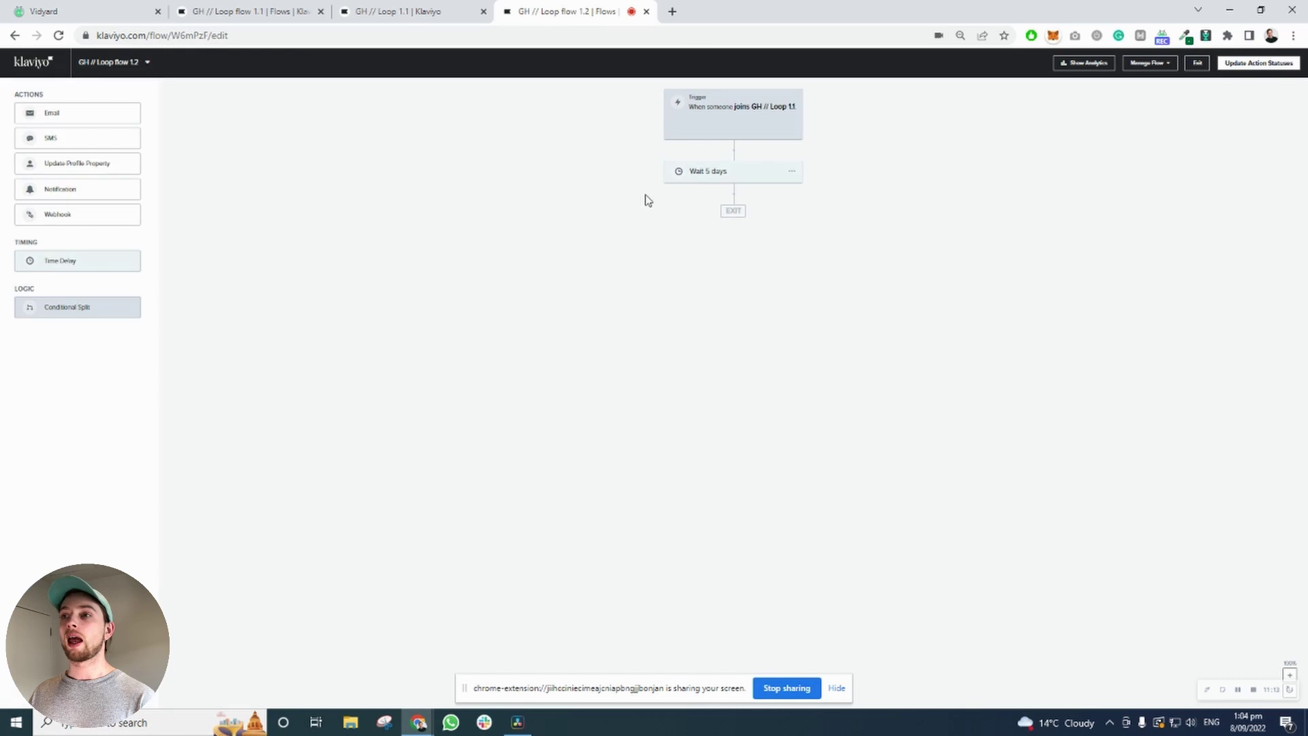
Make the 5-day delay wait until 9:00am in the recipient's local timezone.
left_click(756, 175)
left_click(9, 168)
left_click(21, 185)
type("9")
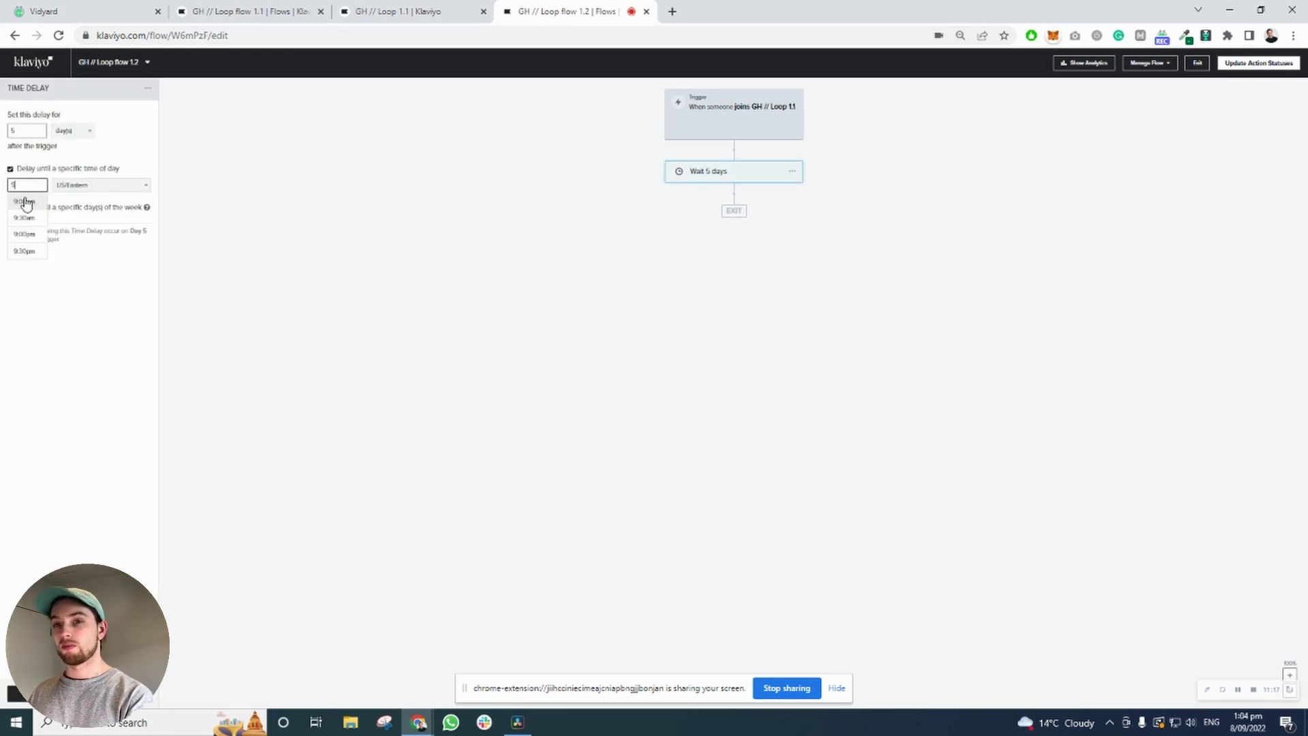
left_click(23, 201)
left_click(123, 186)
left_click(112, 221)
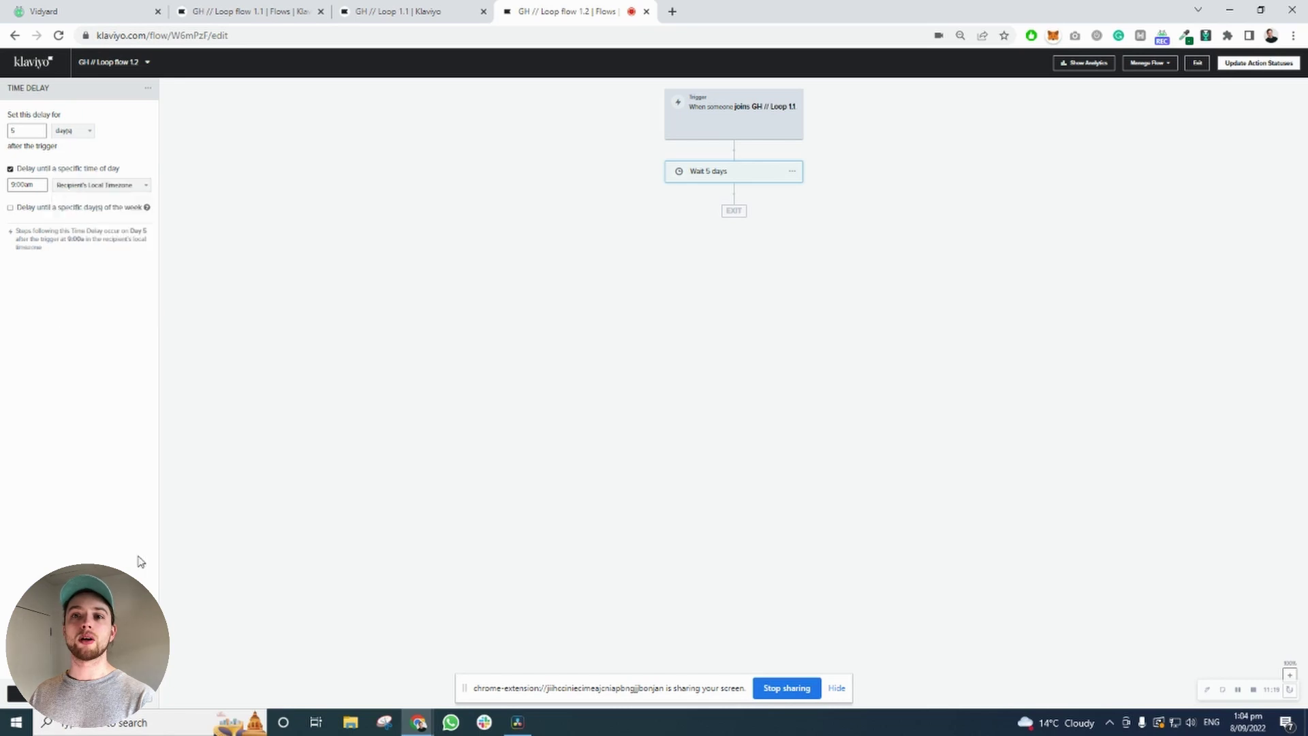
left_click(41, 357)
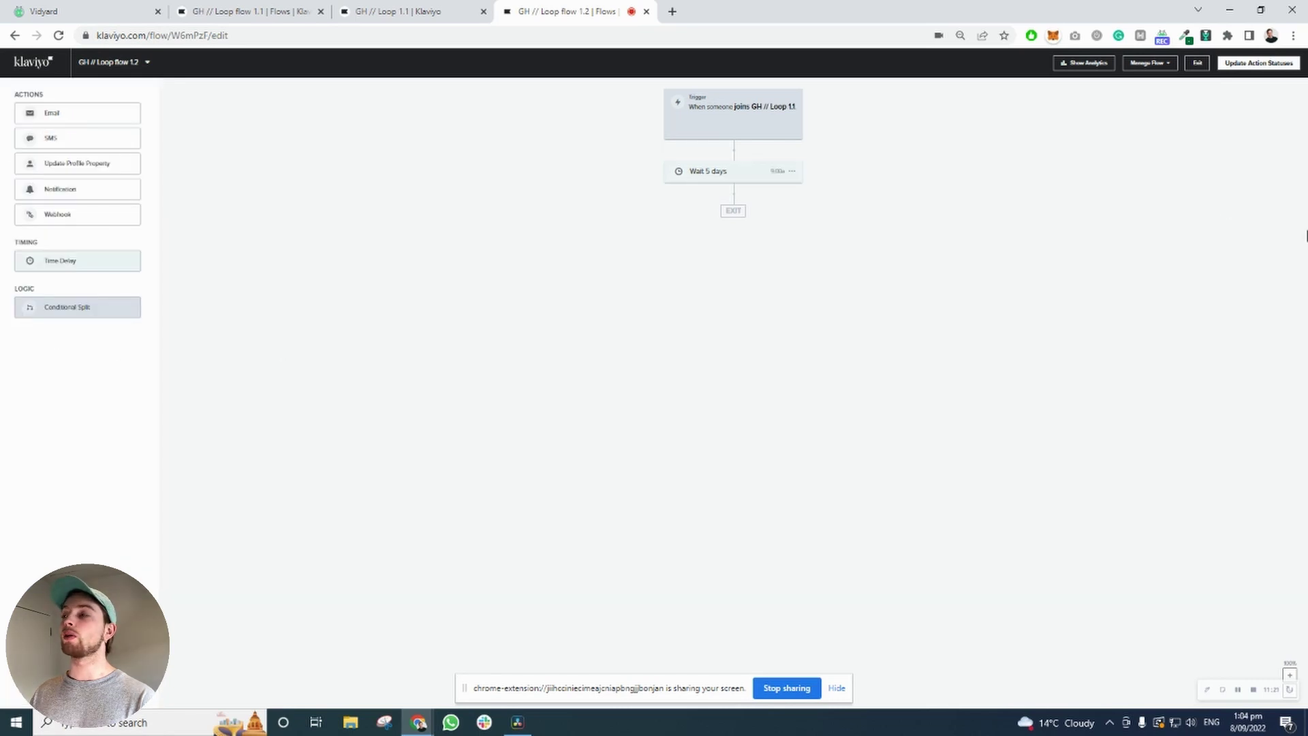
Add an email after the delay, with both its name and its subject set to "XYZ".
left_click_drag(58, 116, 709, 216)
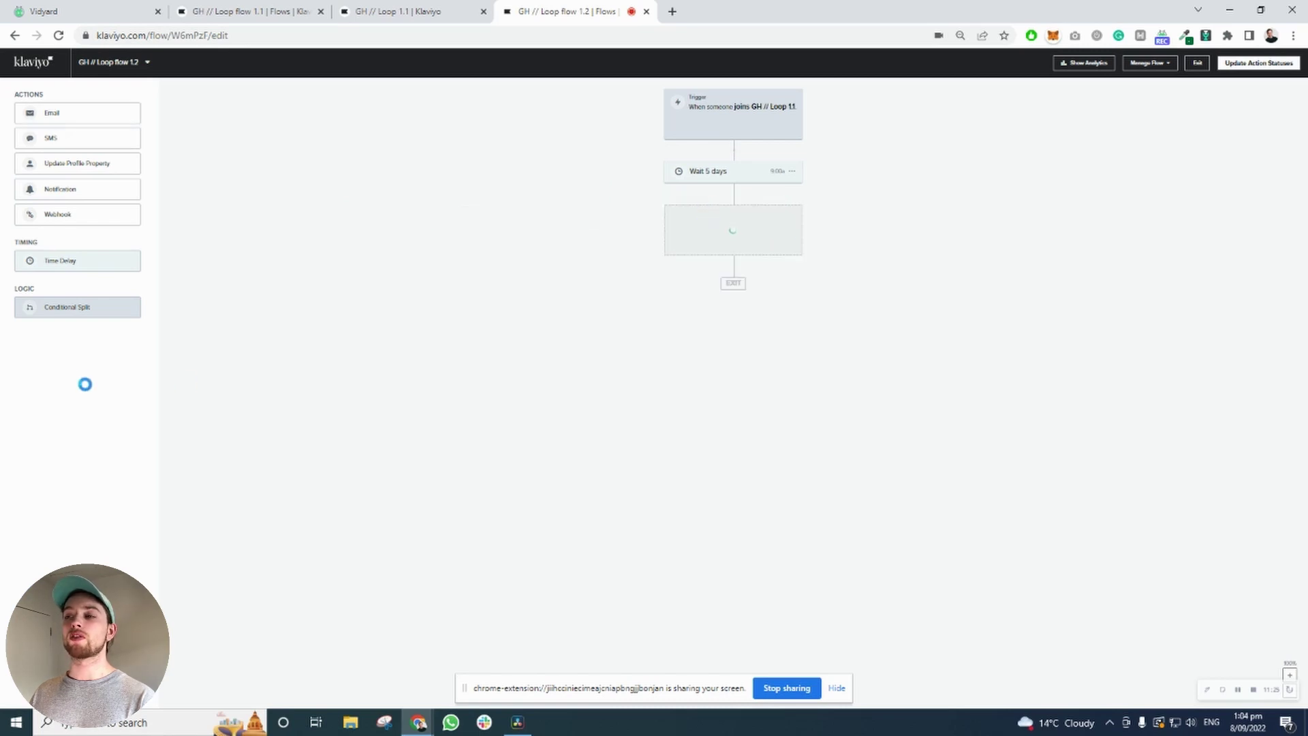
left_click(747, 237)
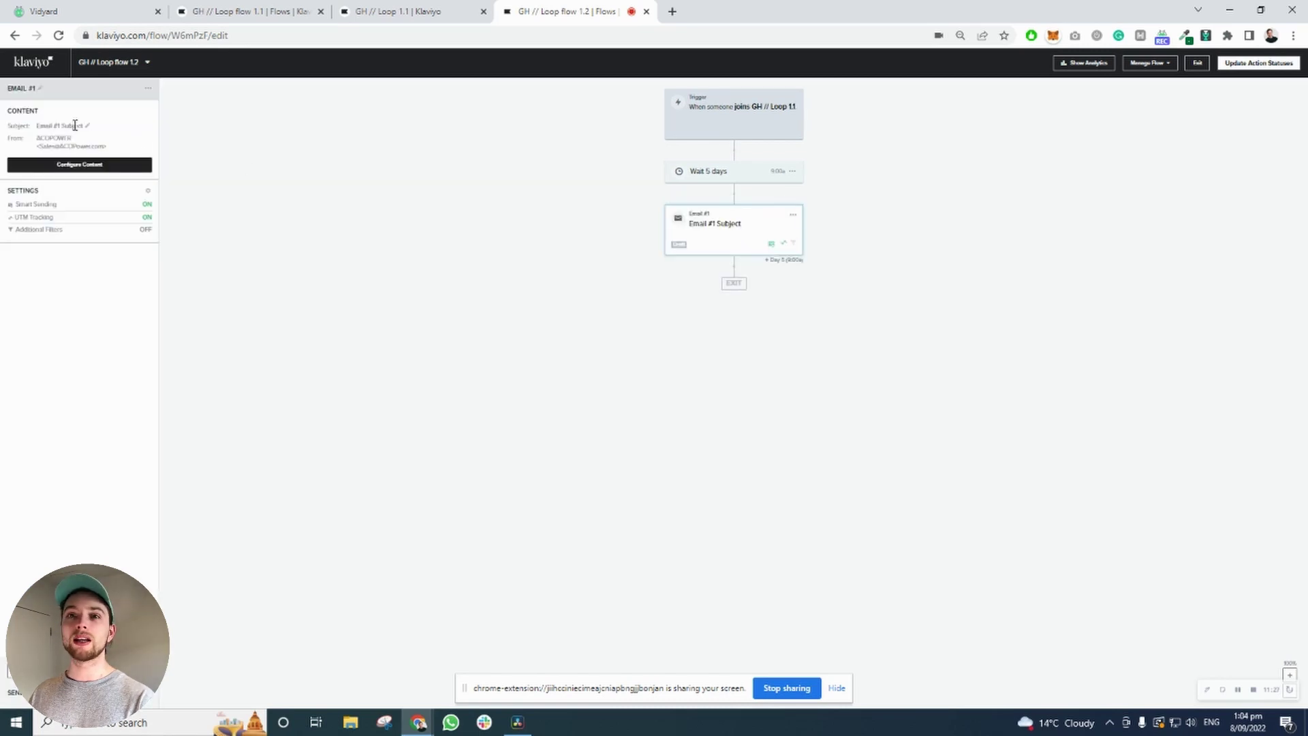
left_click(39, 89)
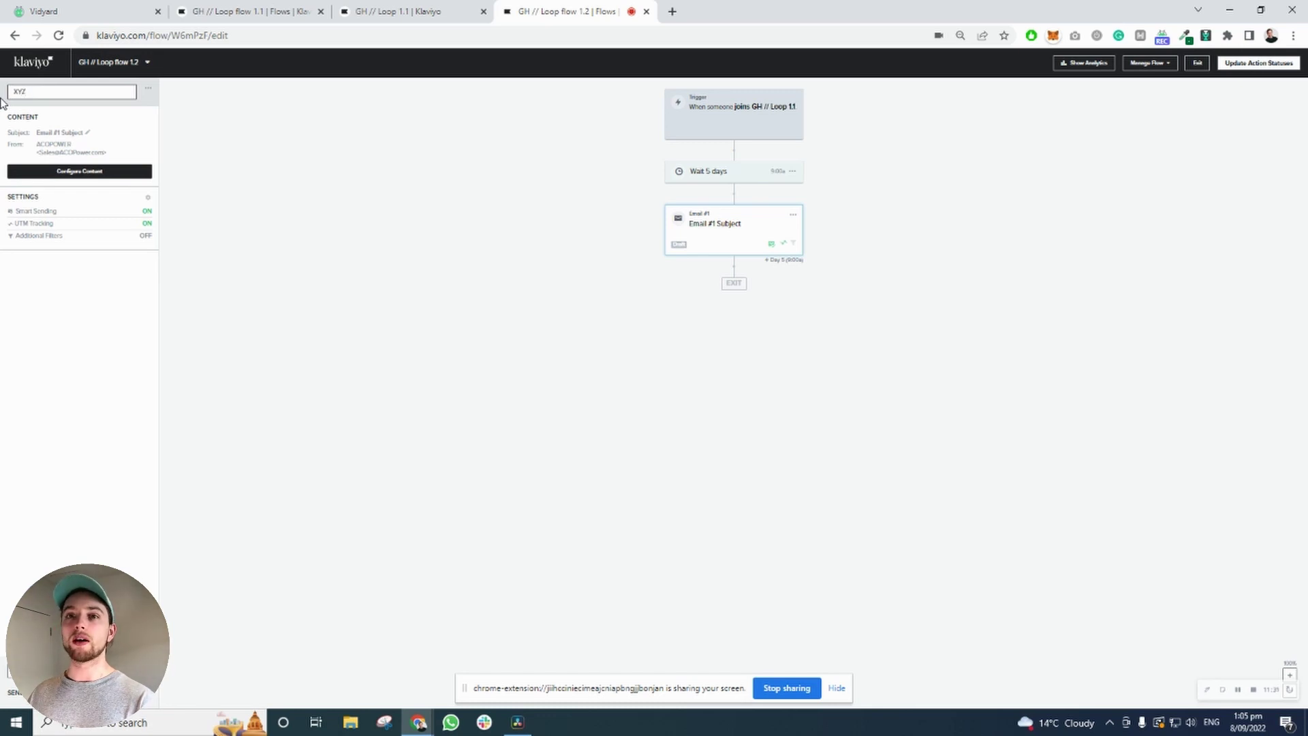
key("Return")
left_click(87, 129)
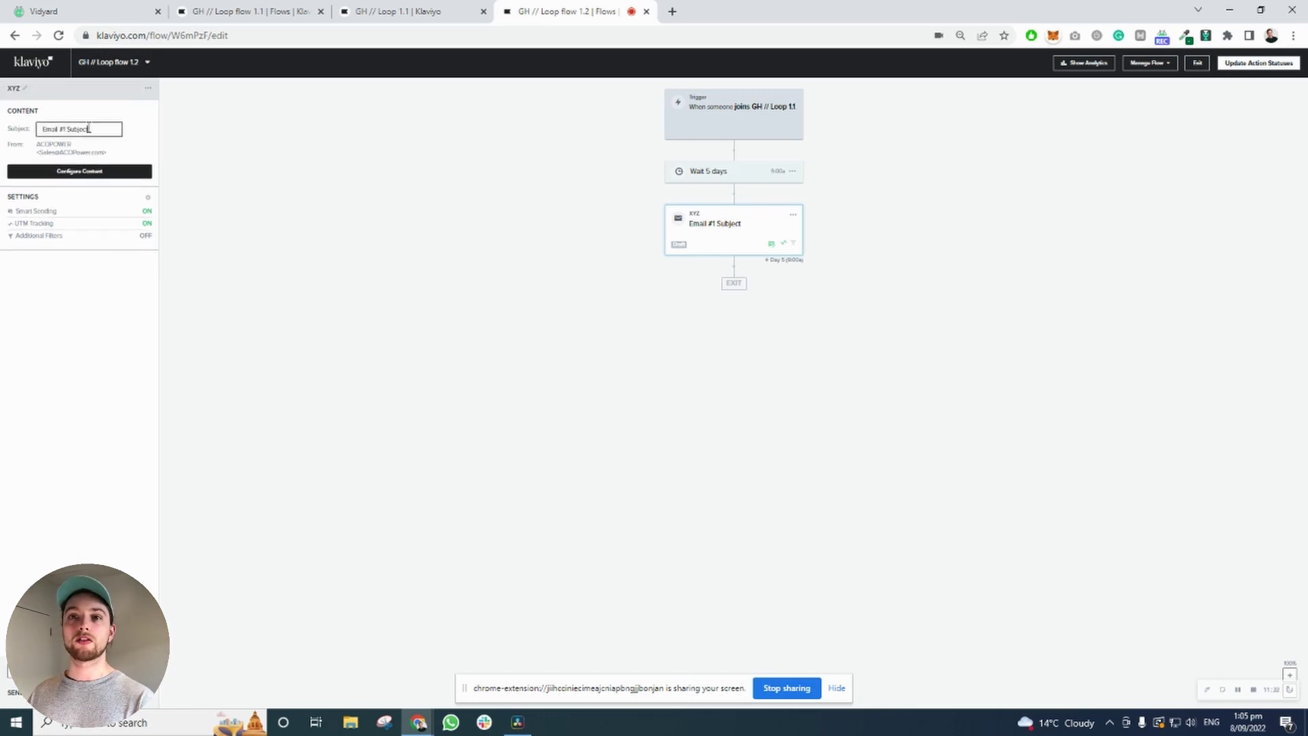
type("XYZ")
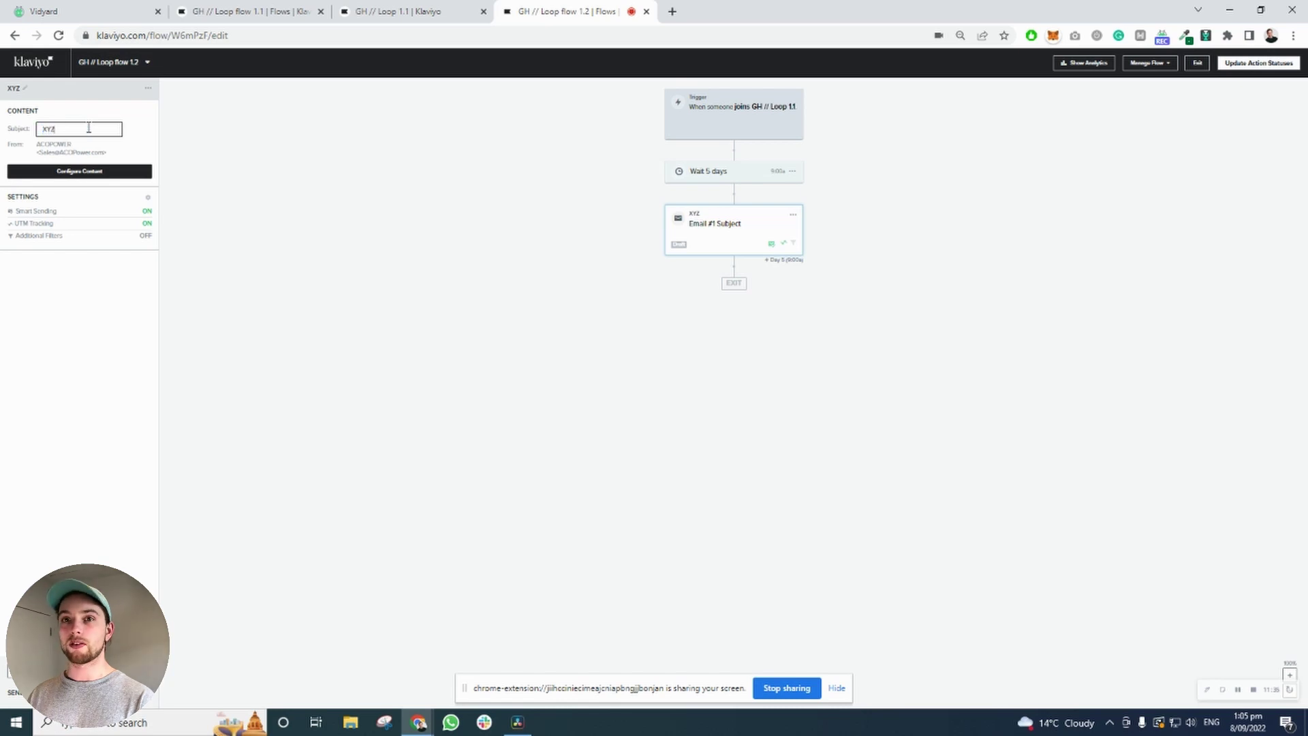
left_click(193, 479)
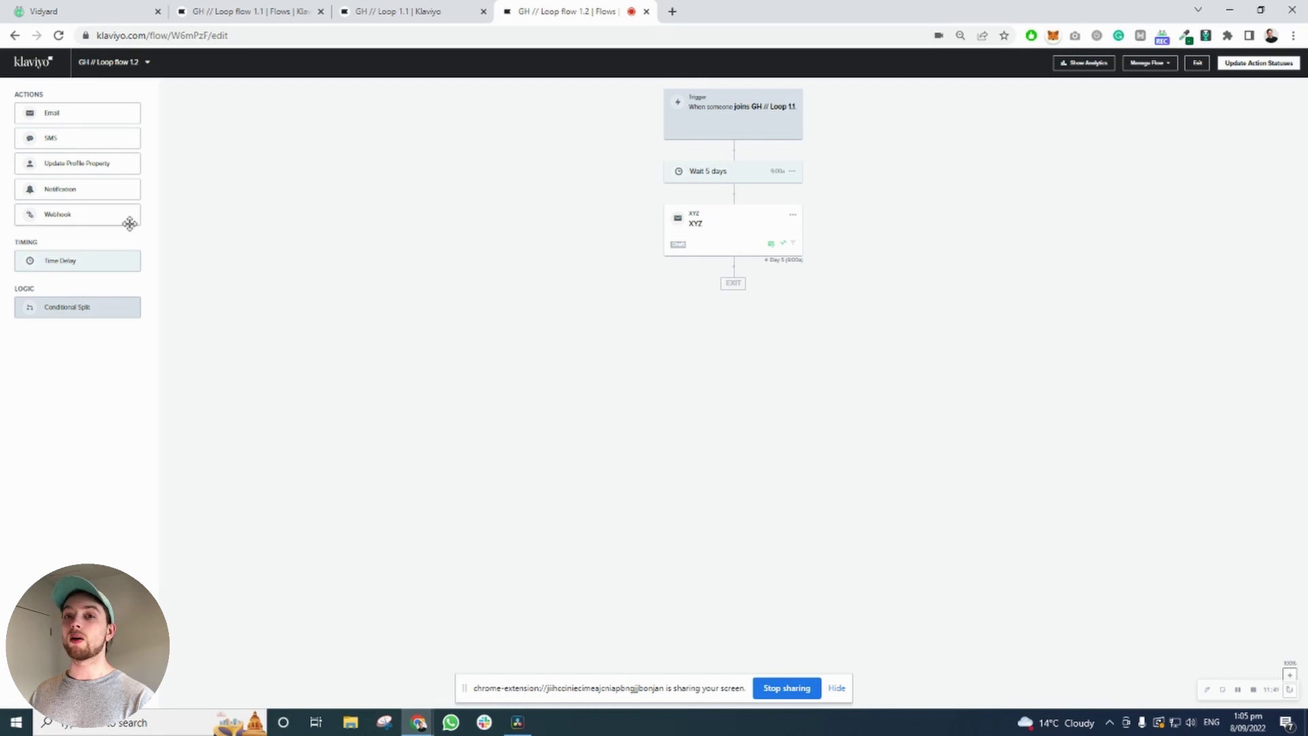
Add a time delay of 1 hour directly after the XYZ email.
left_click_drag(116, 267, 750, 280)
left_click(13, 131)
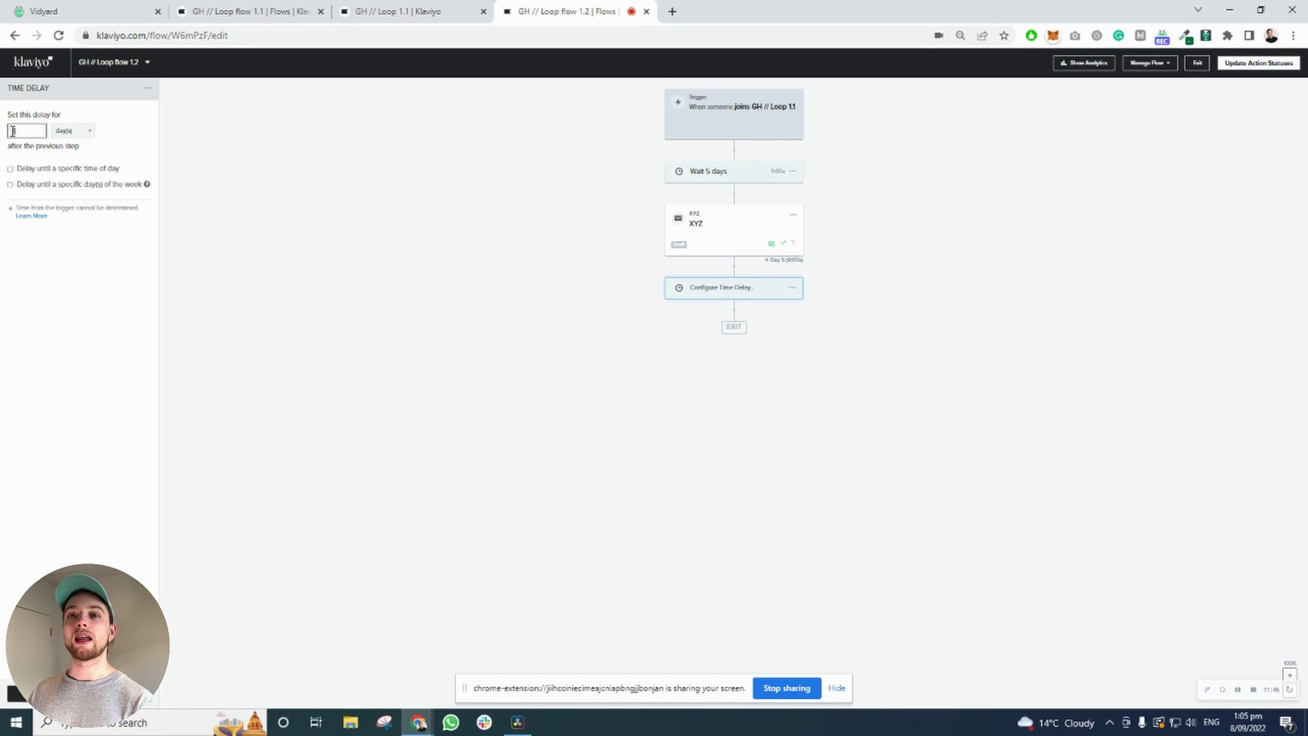
left_click(68, 131)
left_click(68, 144)
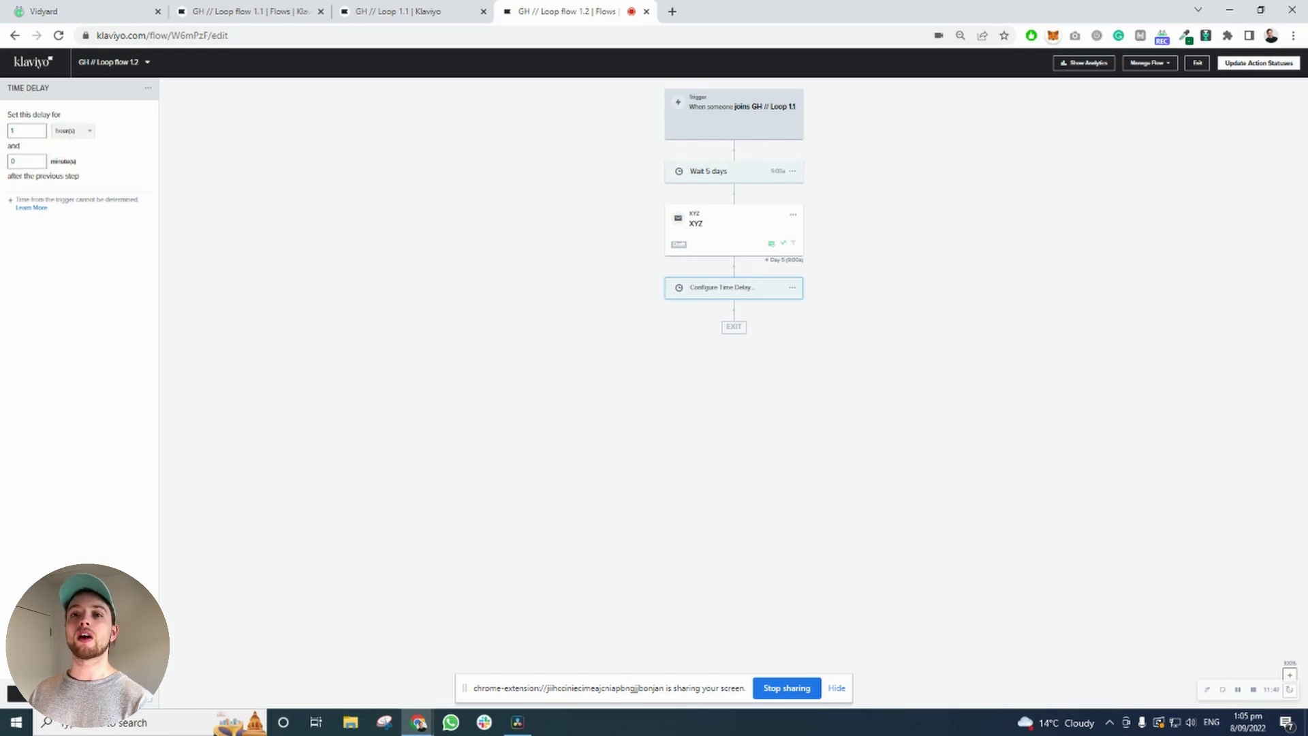
left_click(338, 608)
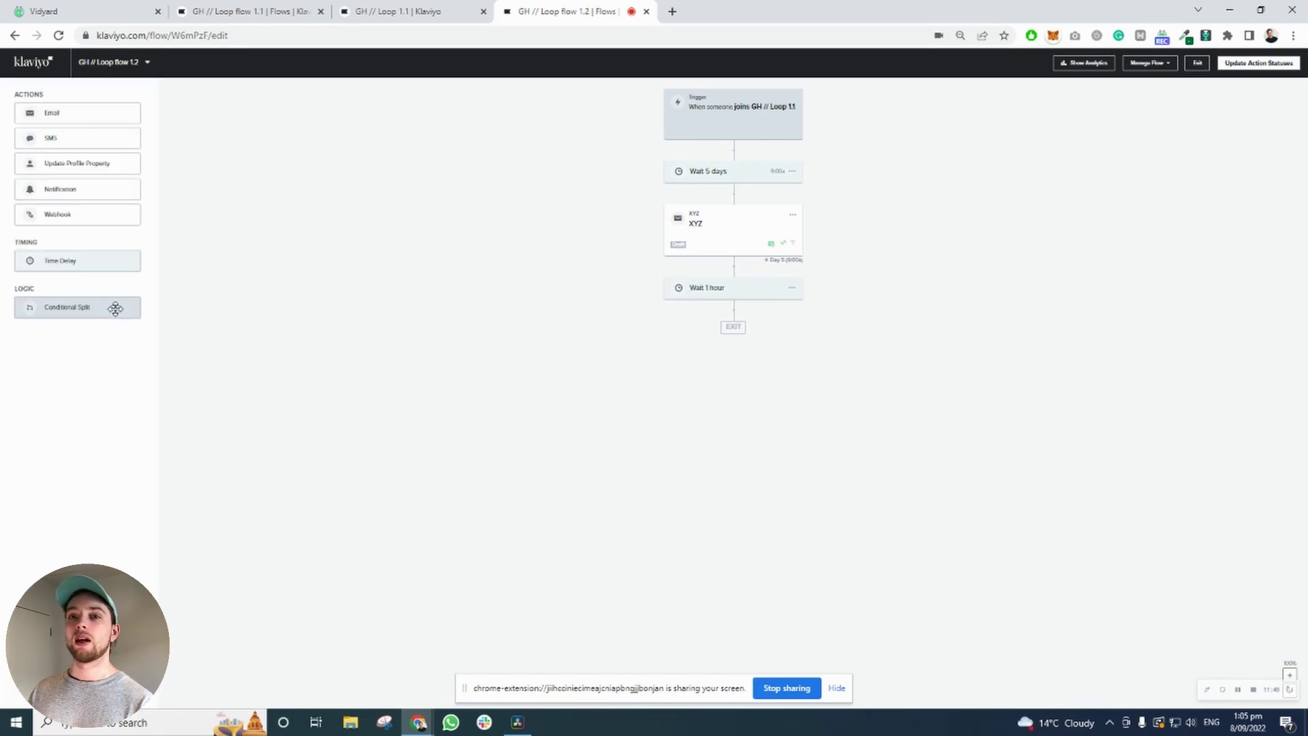
Add a profile property update after the 1-hour delay that removes the existing property Loop.
left_click_drag(69, 169, 724, 323)
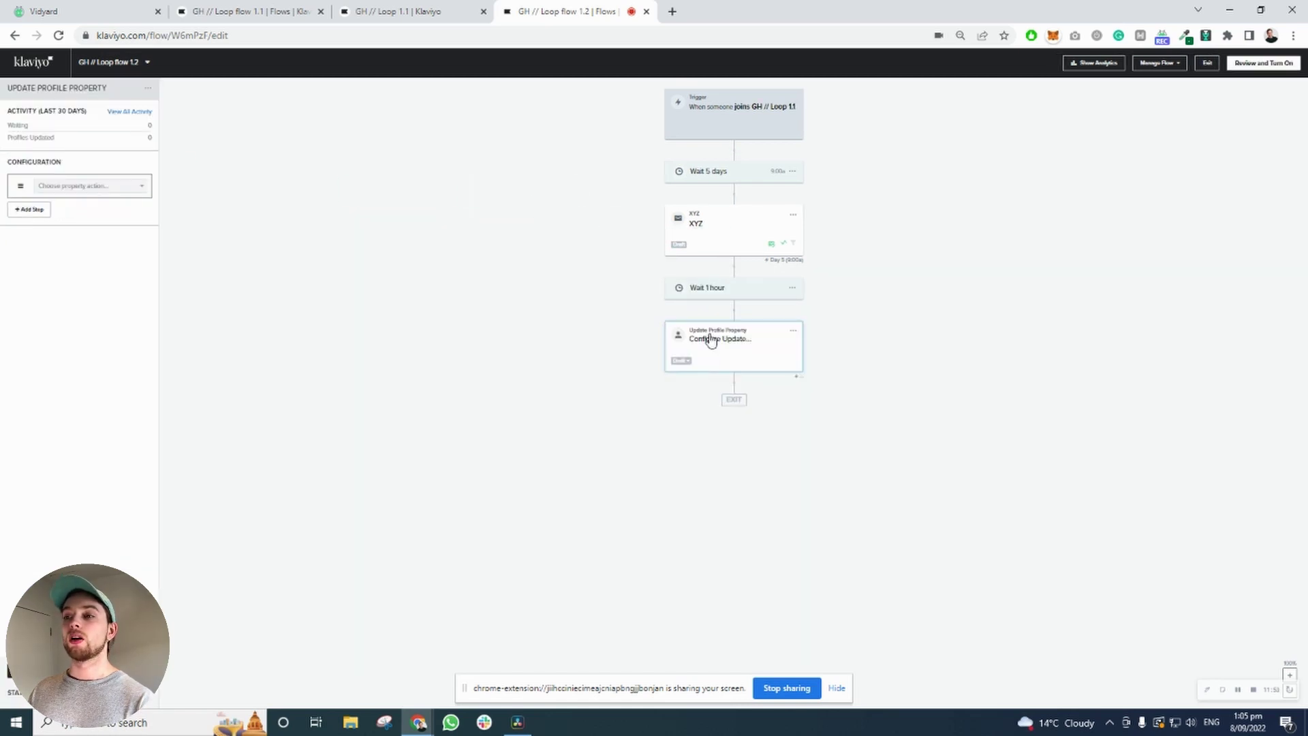
left_click(129, 256)
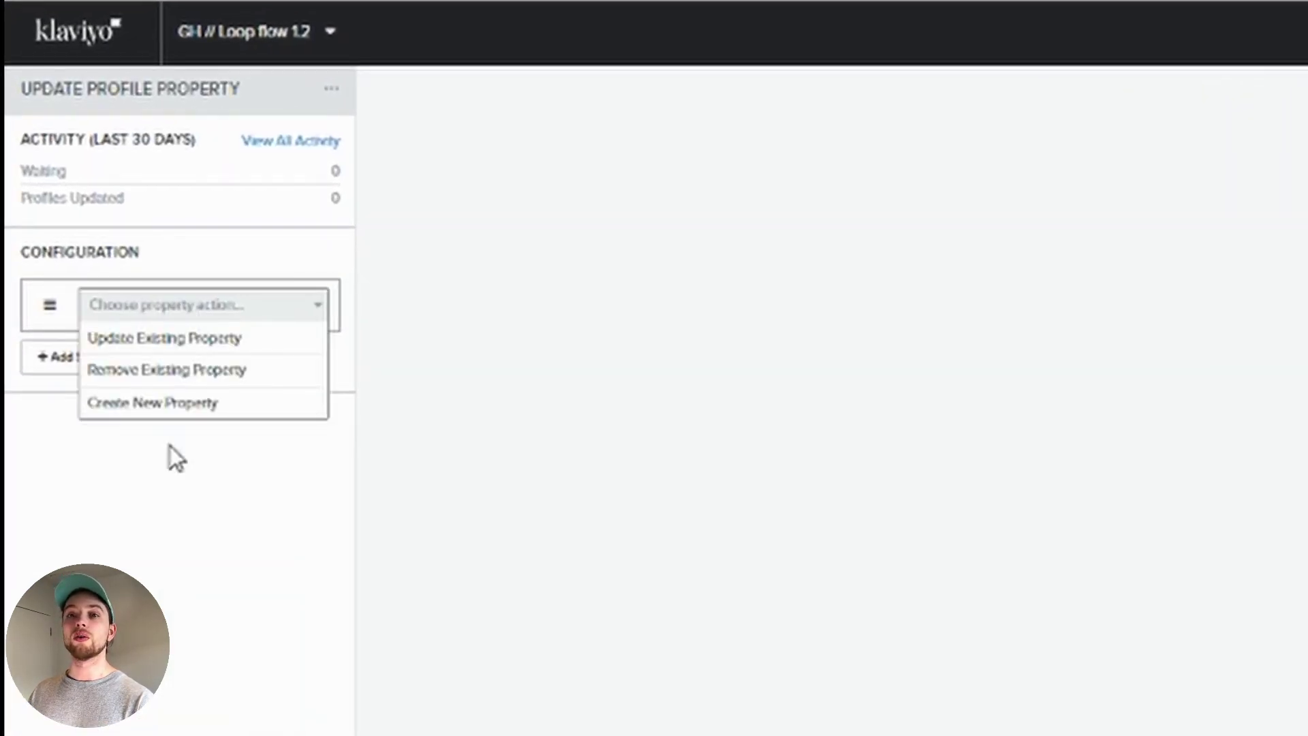
left_click(173, 370)
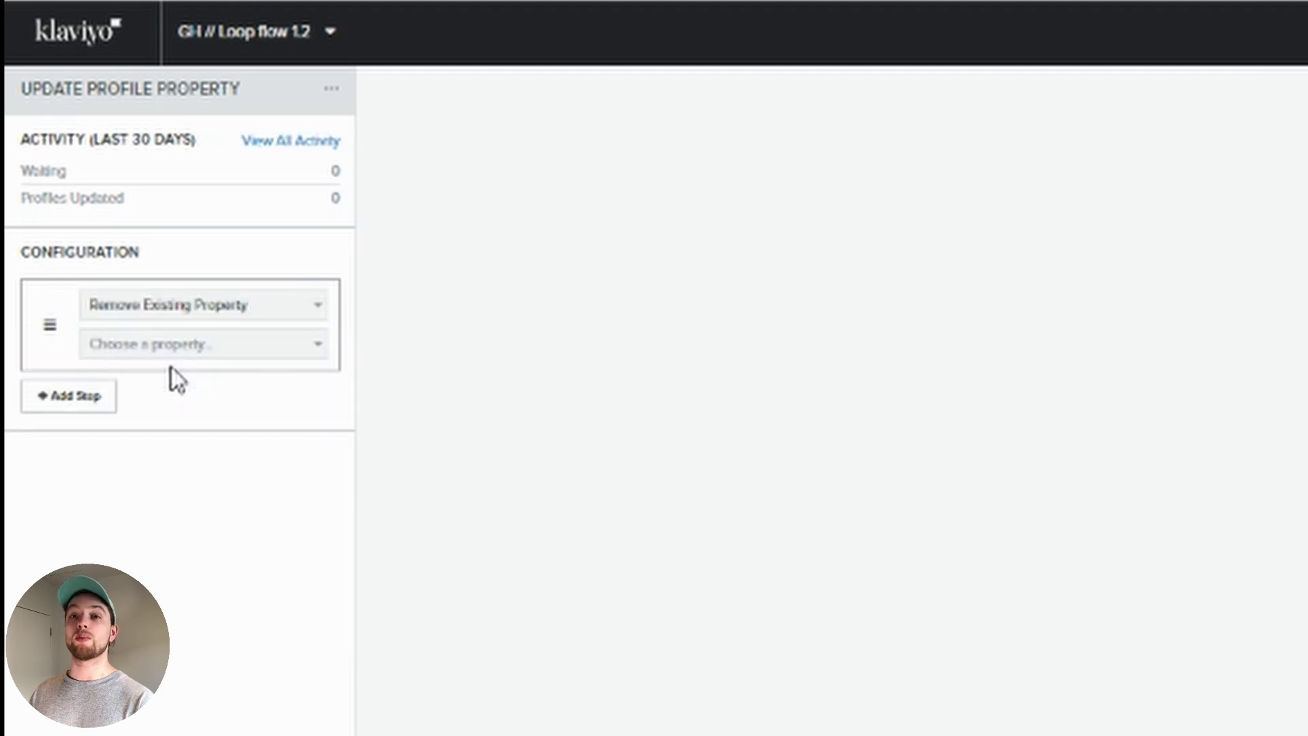
left_click(164, 351)
type("loo")
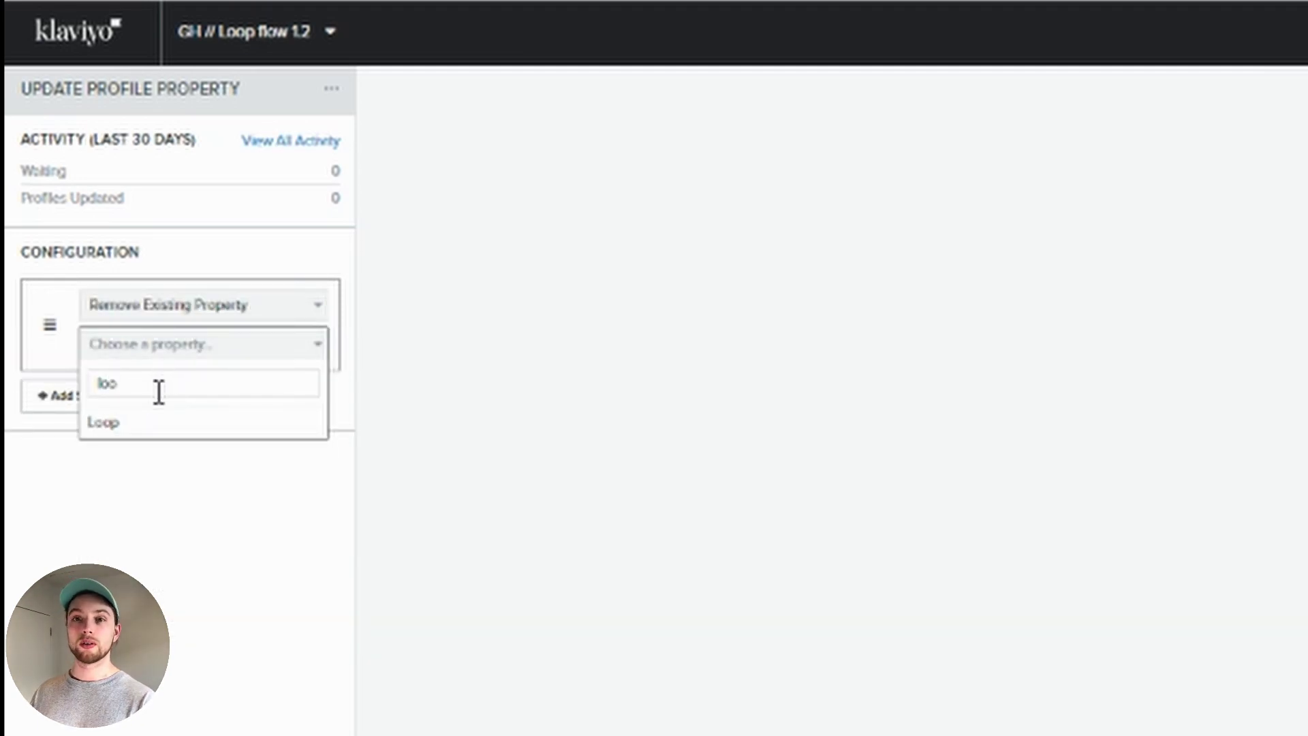
left_click(135, 424)
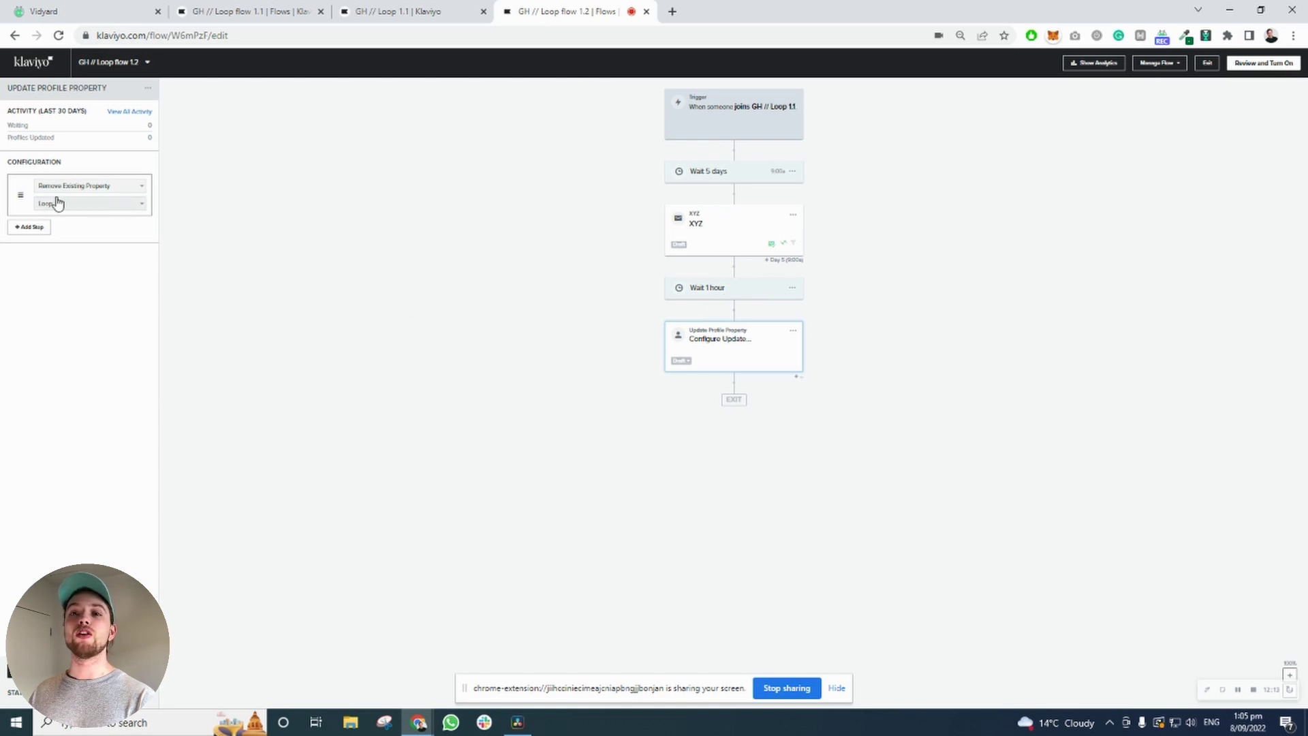
left_click(247, 15)
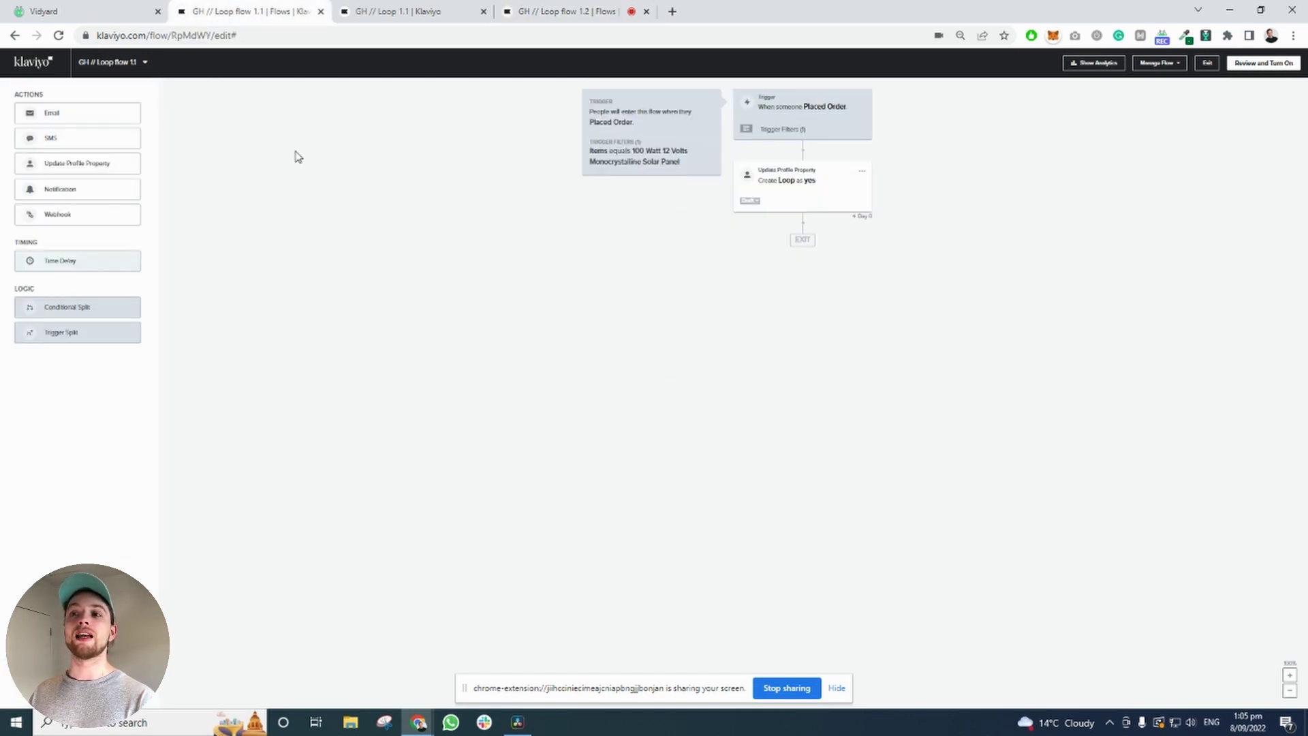
left_click(563, 12)
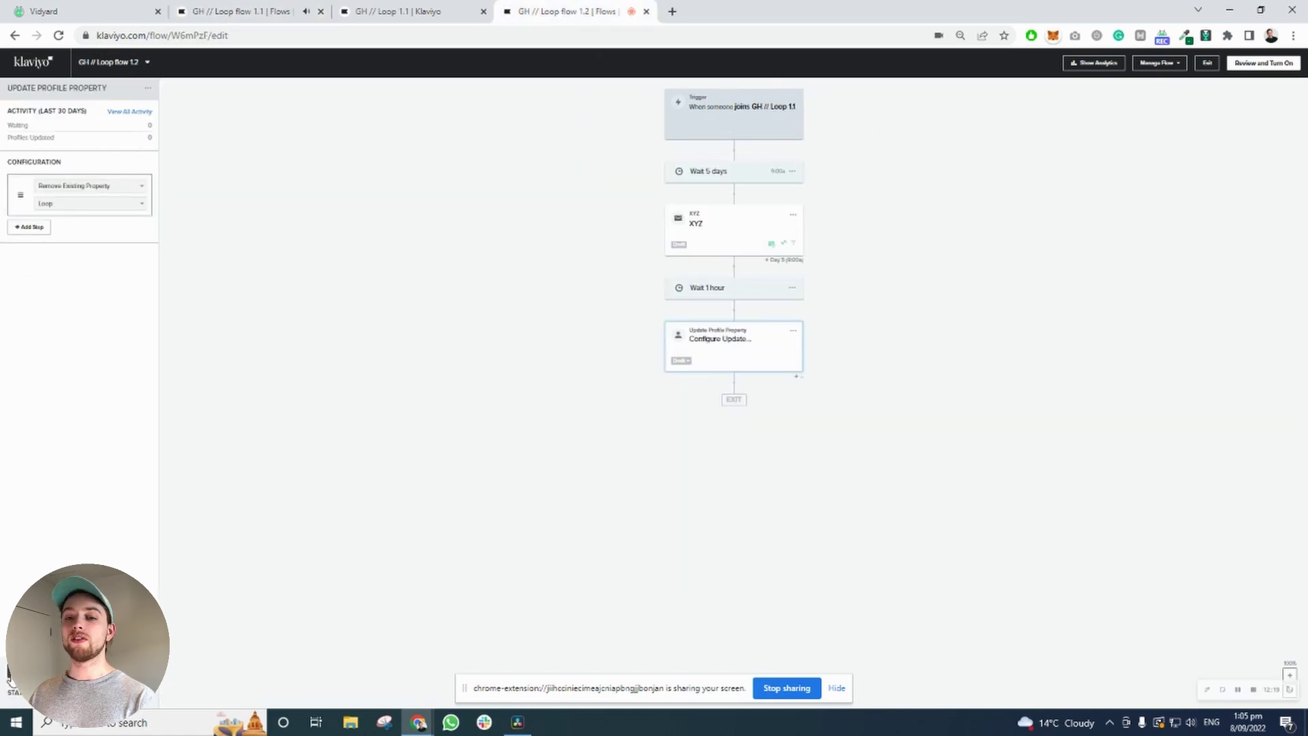
left_click(271, 379)
Start creating a new segment in a duplicate browser tab, leaving the flow open.
right_click(588, 6)
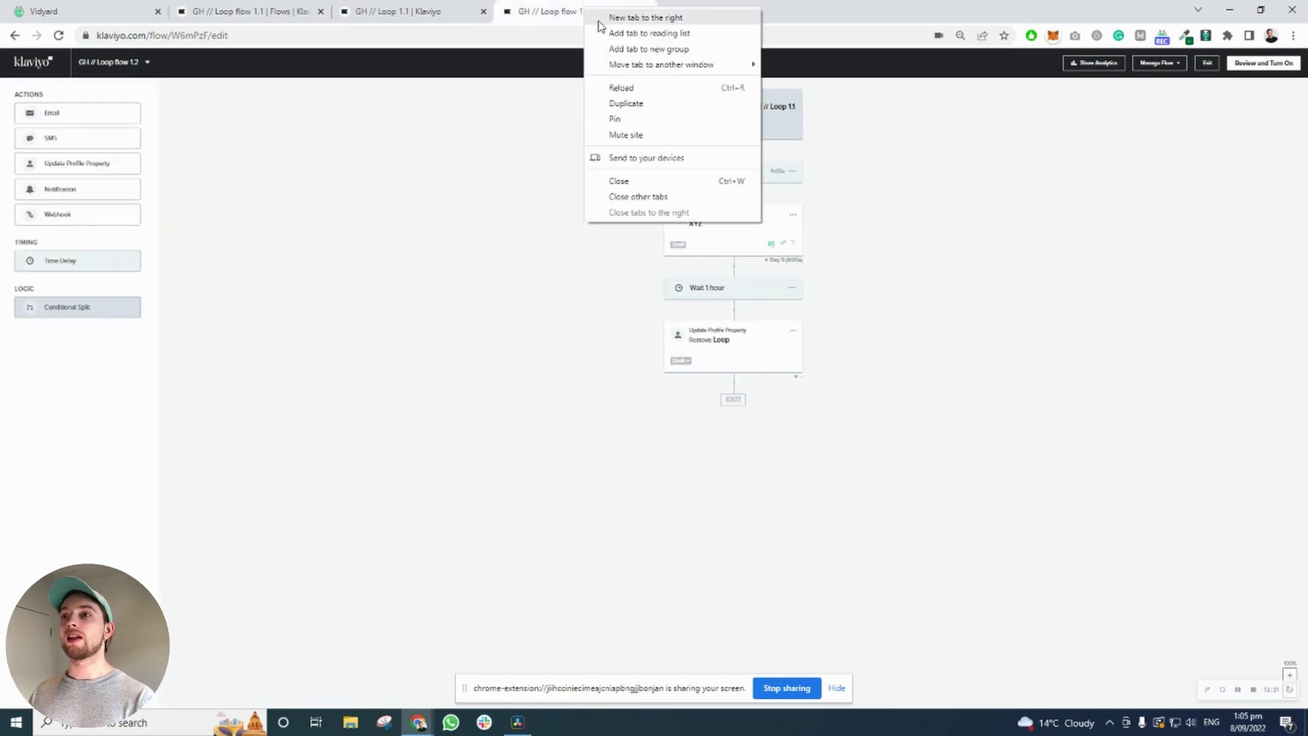
left_click(637, 103)
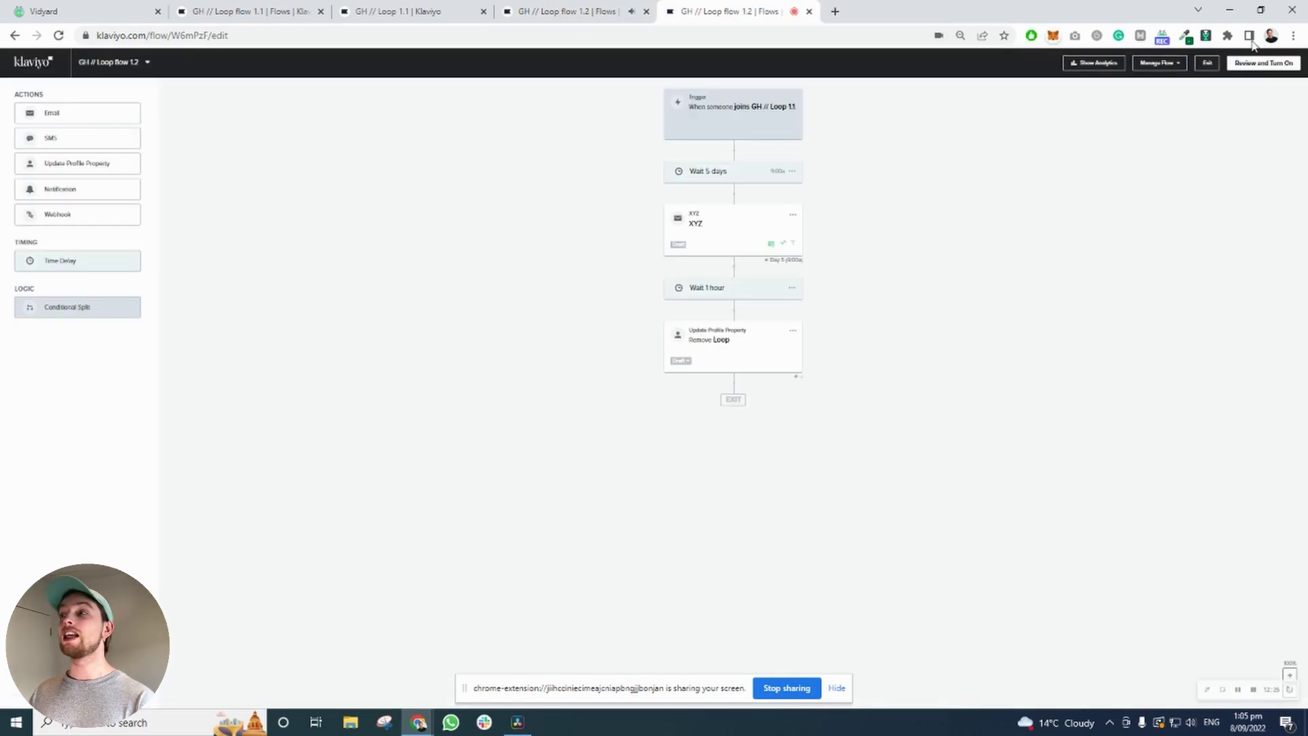
left_click(59, 36)
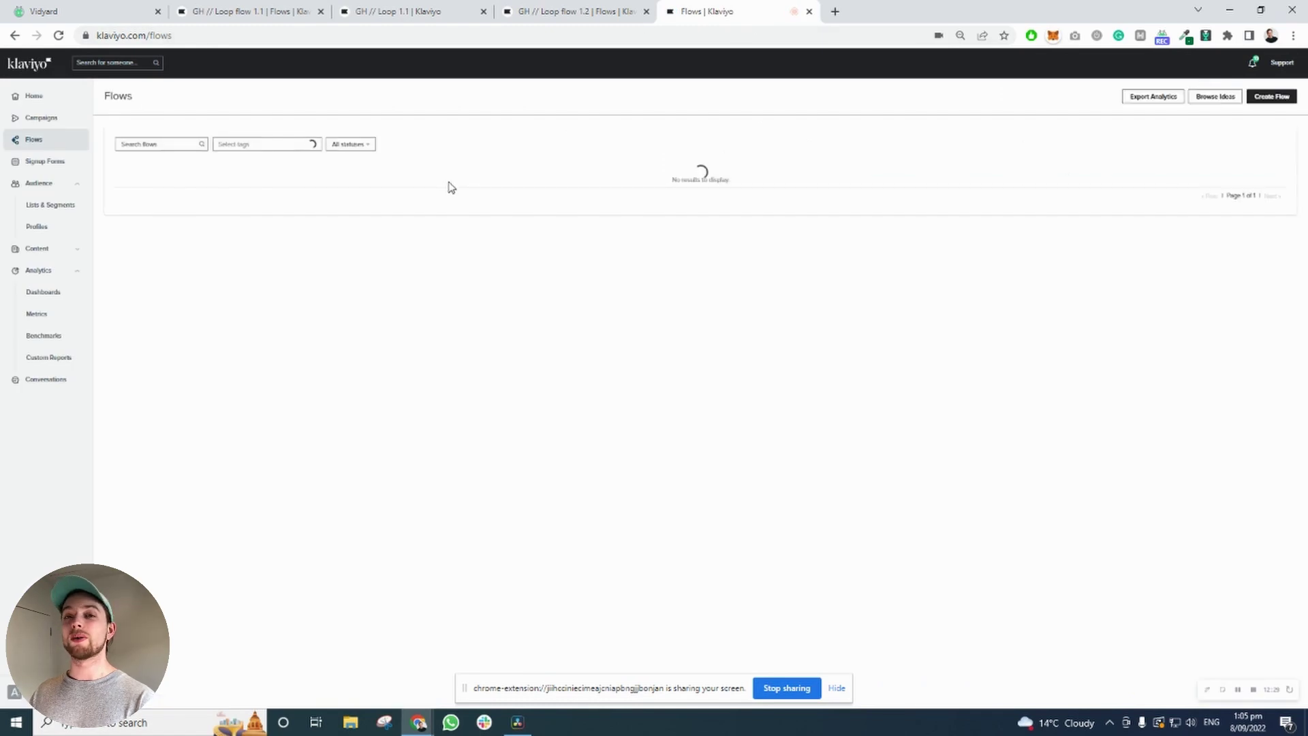
left_click(46, 206)
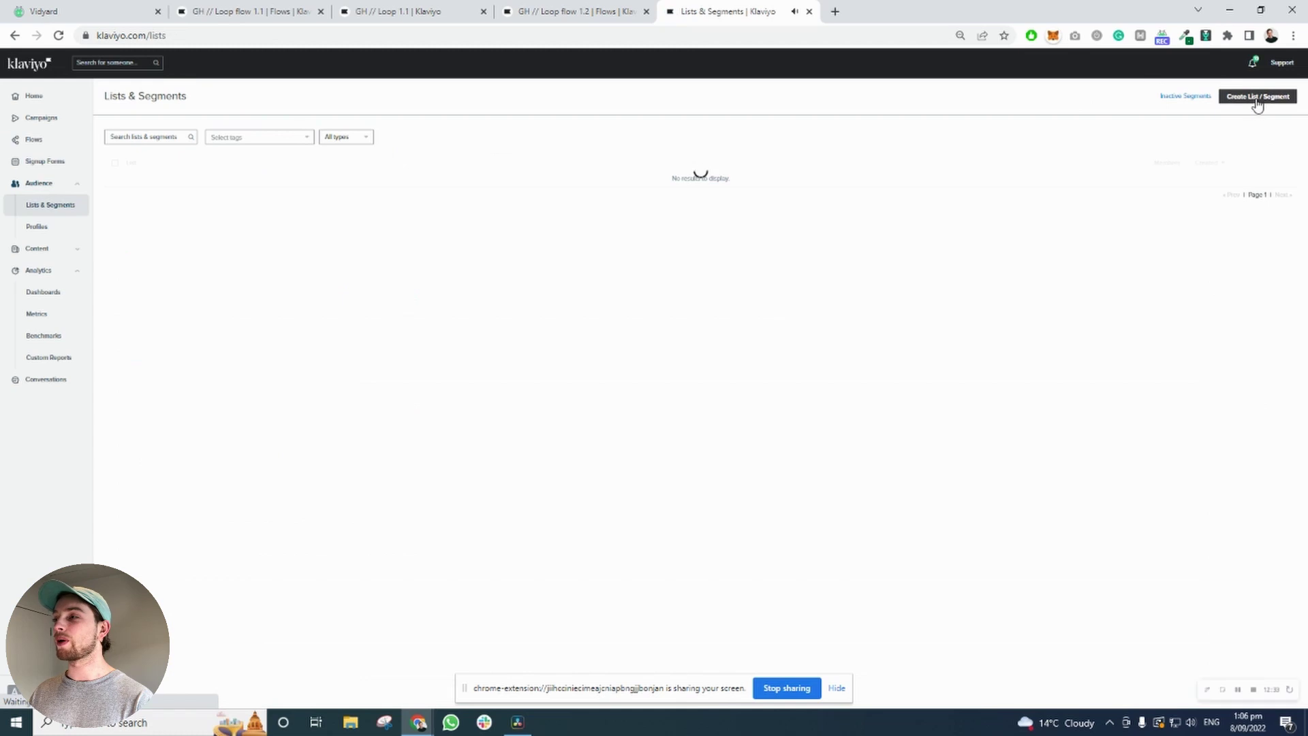
left_click(1257, 99)
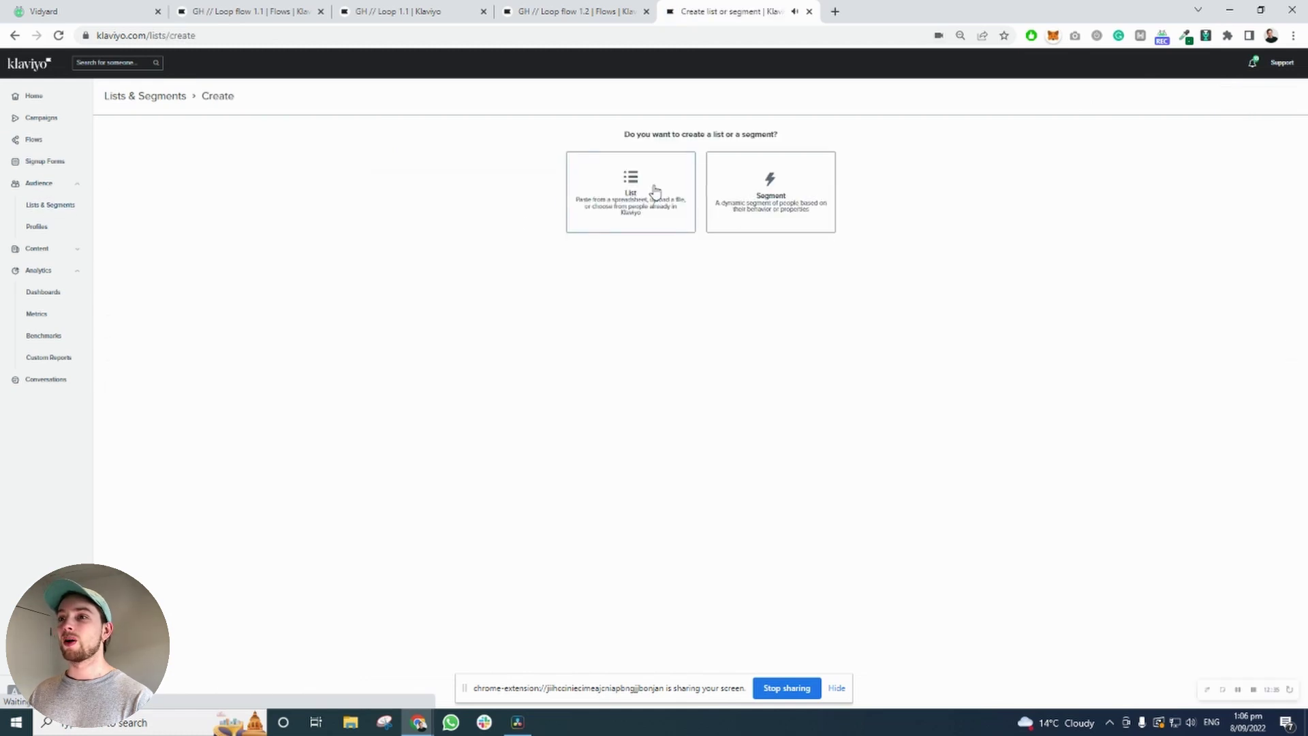
left_click(783, 182)
Name the new segment "GH // Loop 1.2".
left_click(396, 156)
type("G")
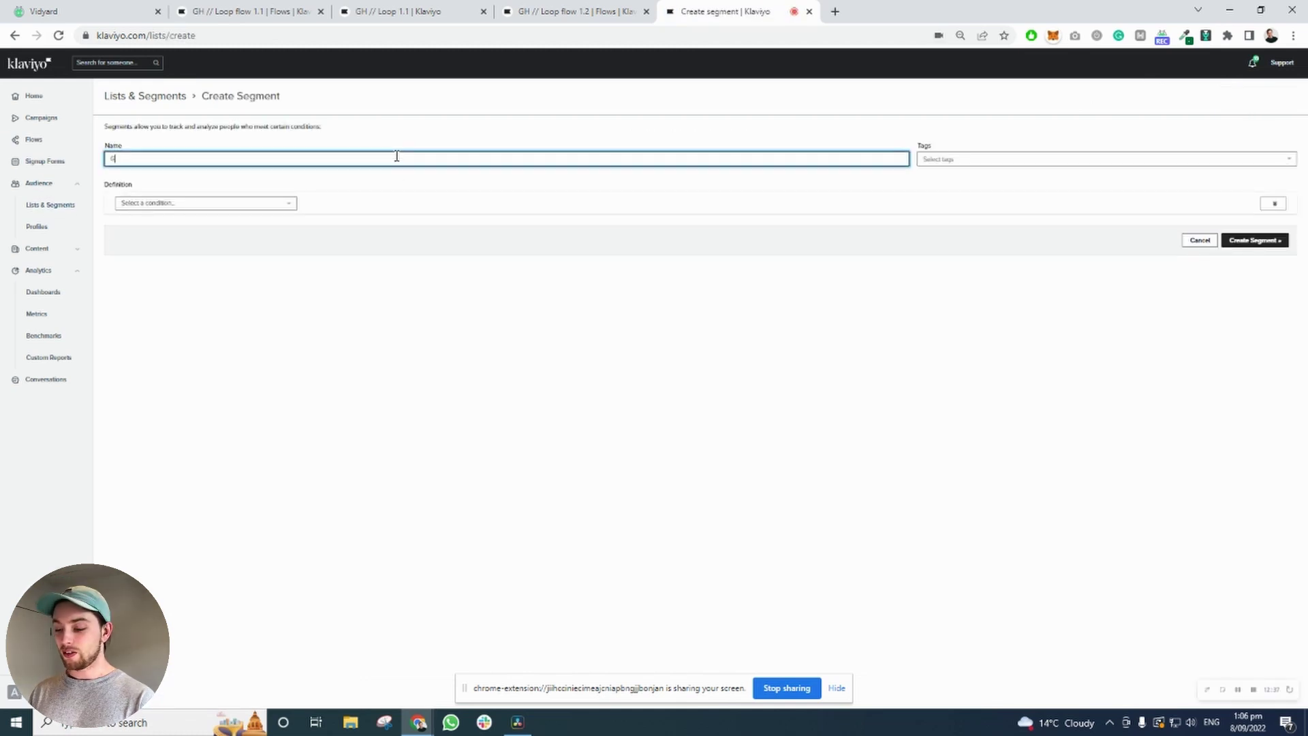
type("H //")
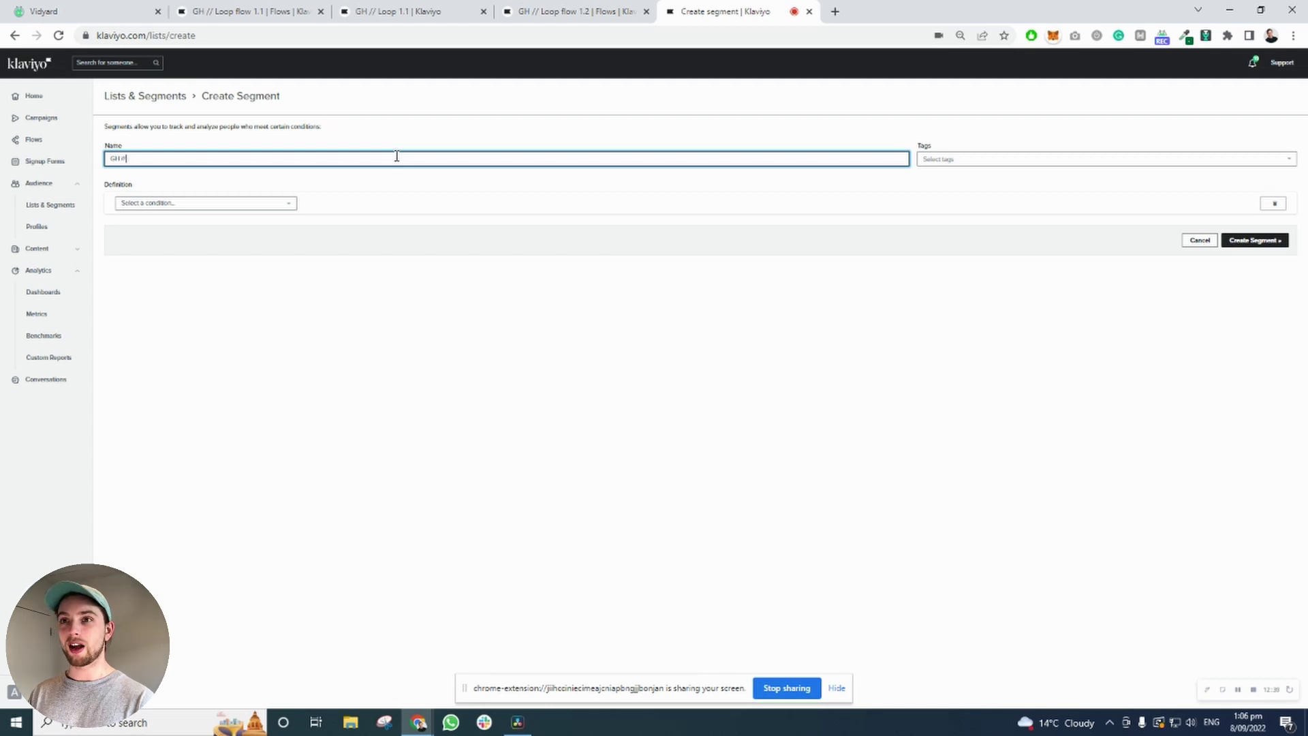
type(" loo")
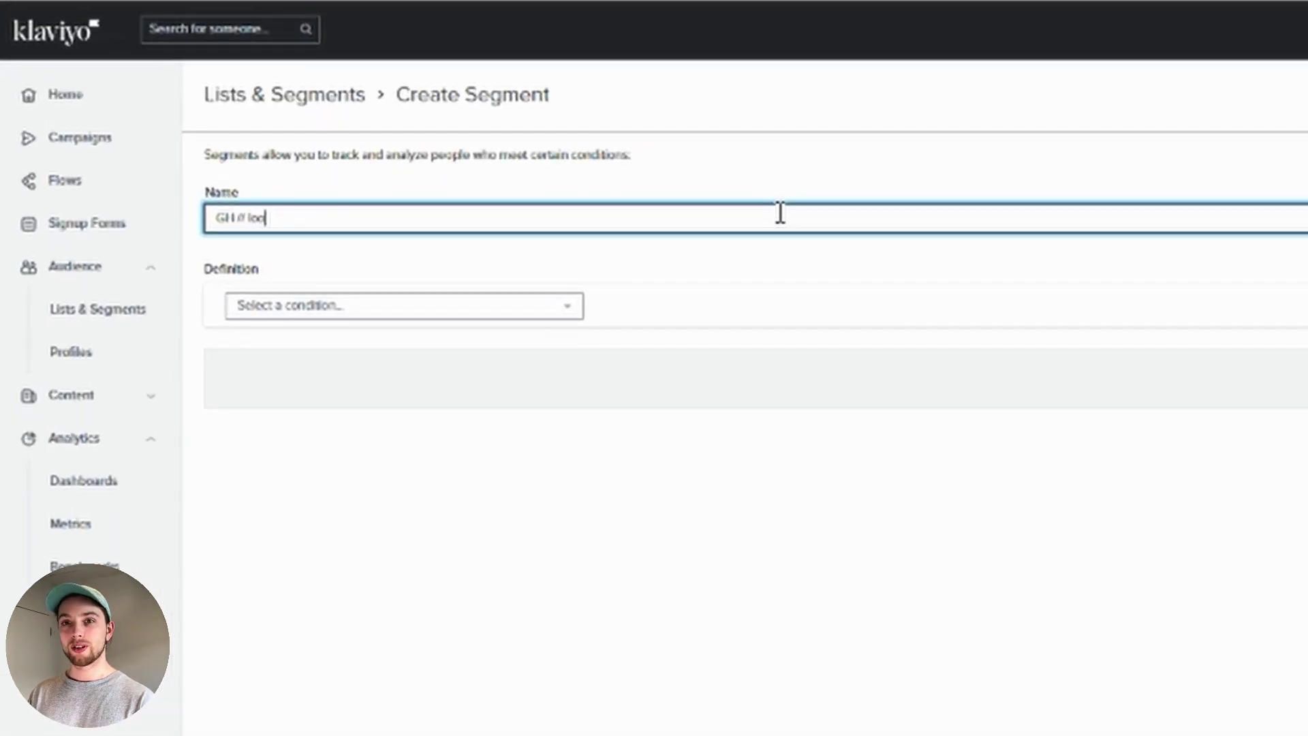
key("BackSpace")
key("BackSpace")
key("BackSpace")
type("Loop 1.2")
left_click(315, 311)
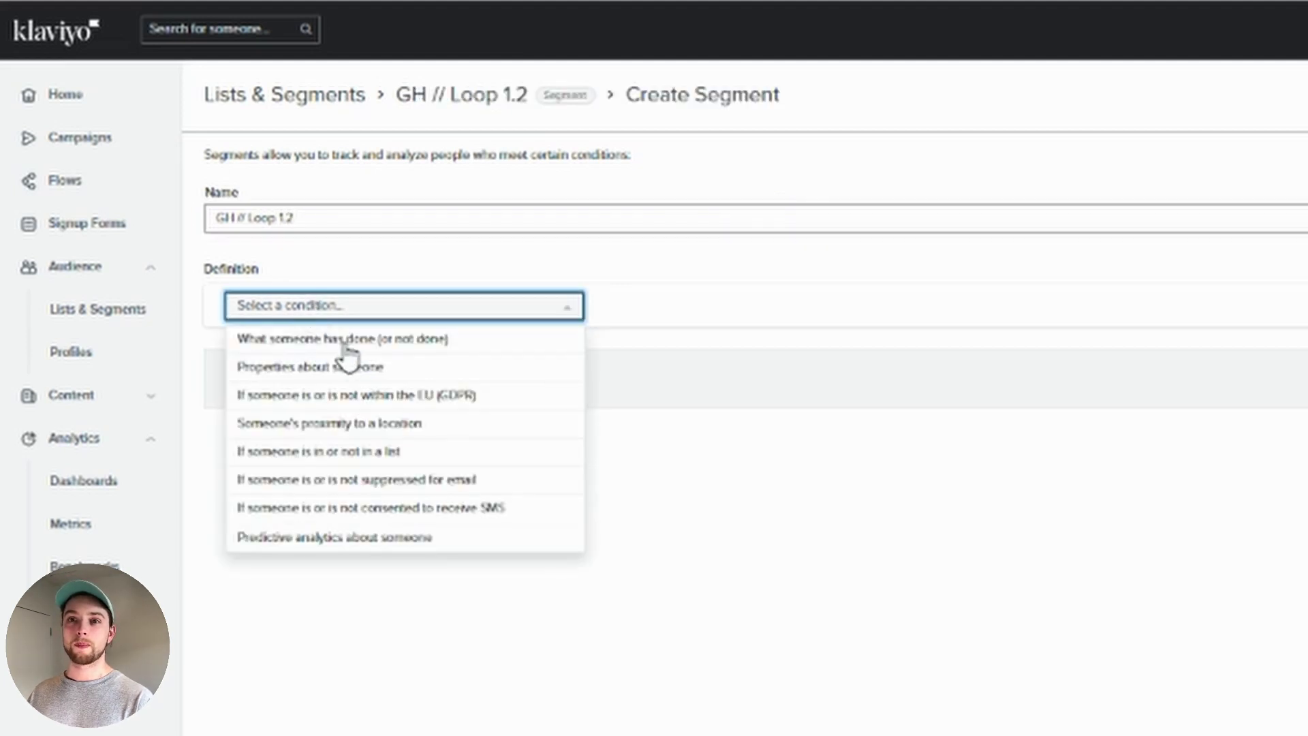
left_click(366, 367)
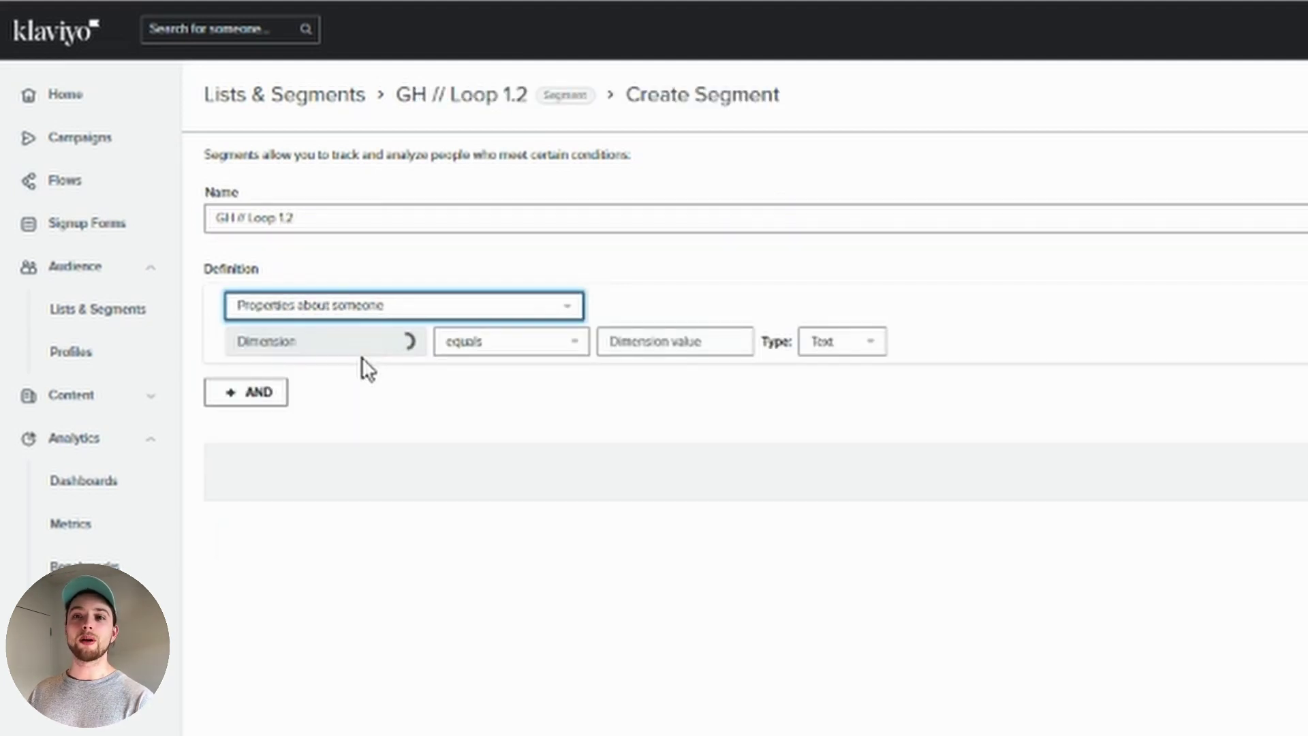
left_click(372, 348)
left_click(357, 383)
type("re")
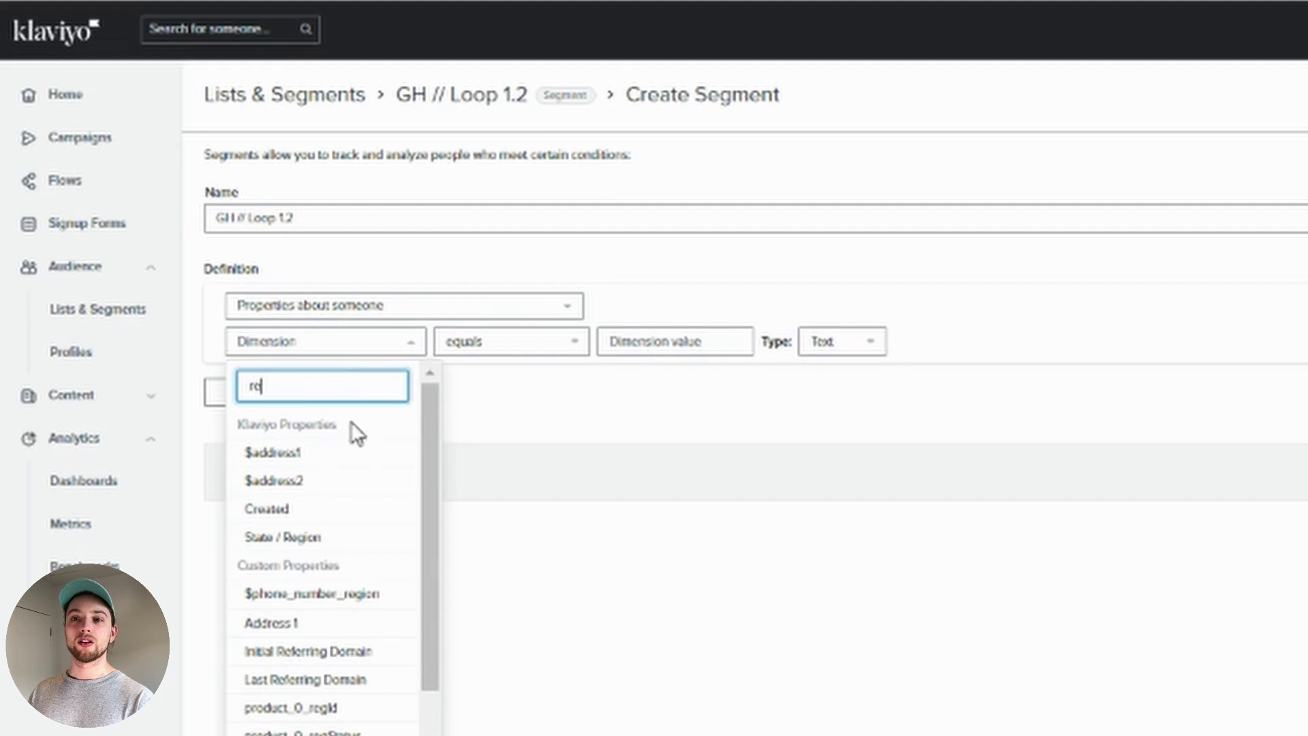
type("c")
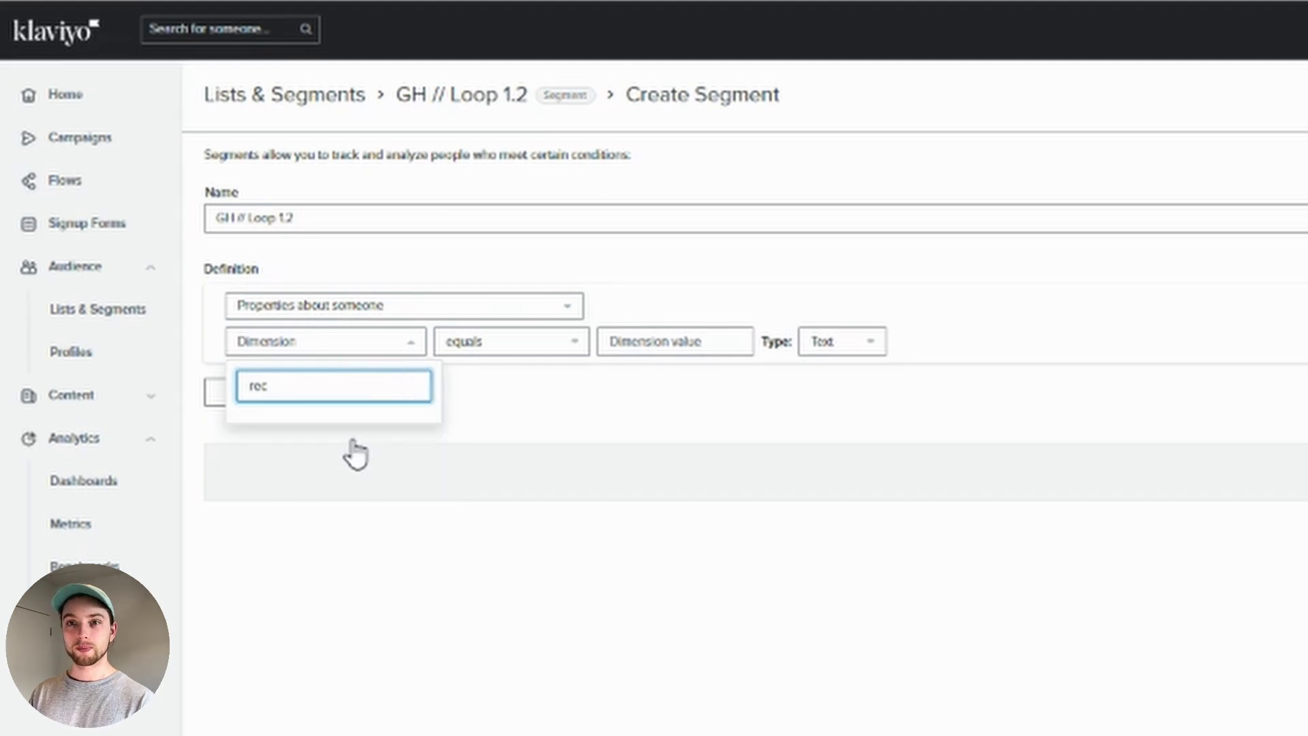
key("BackSpace")
key("BackSpace")
key("BackSpace")
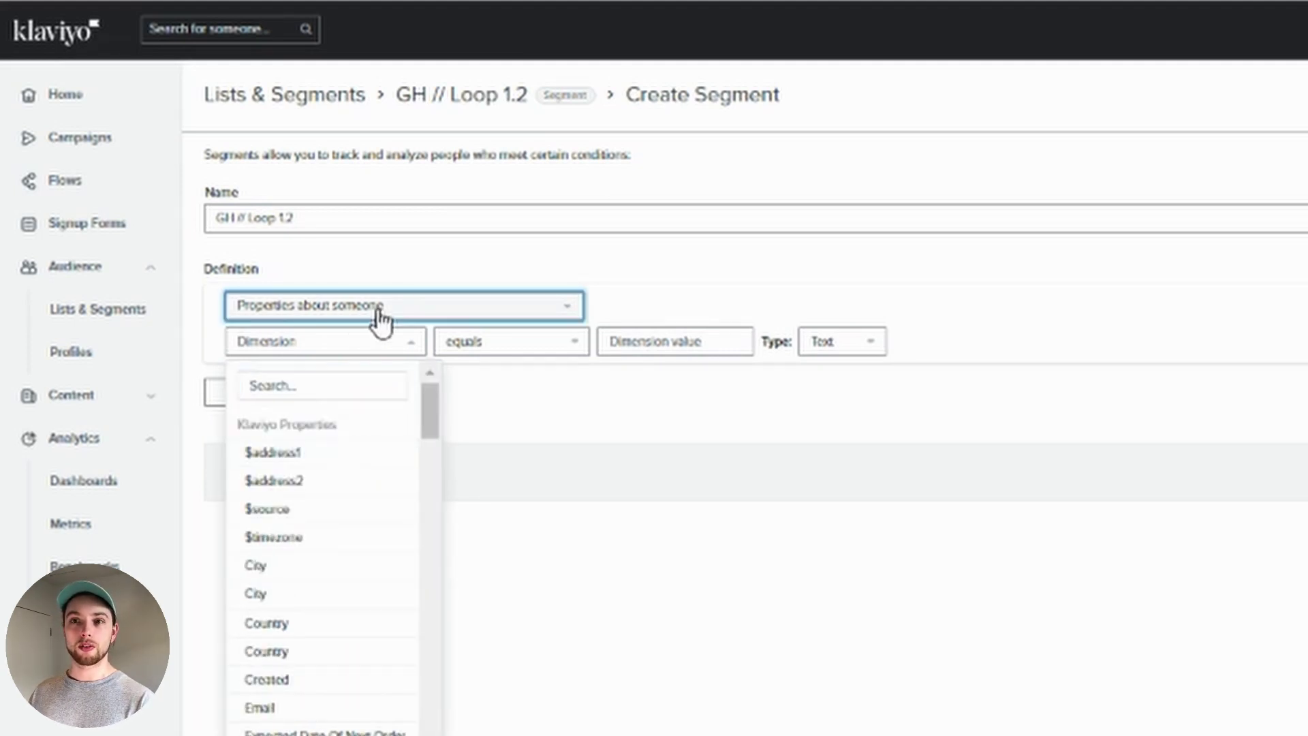
Define the segment by what someone has done, using the Received Email metric.
left_click(381, 319)
left_click(358, 341)
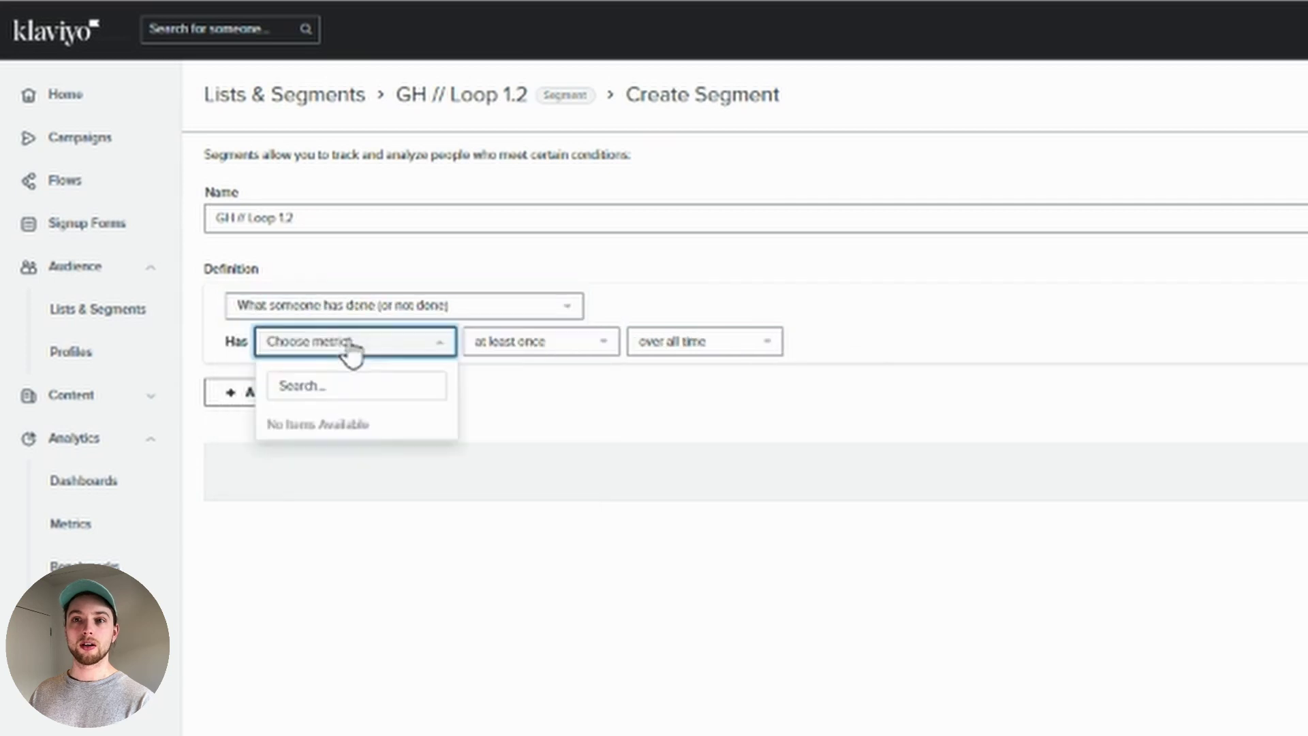
left_click(338, 384)
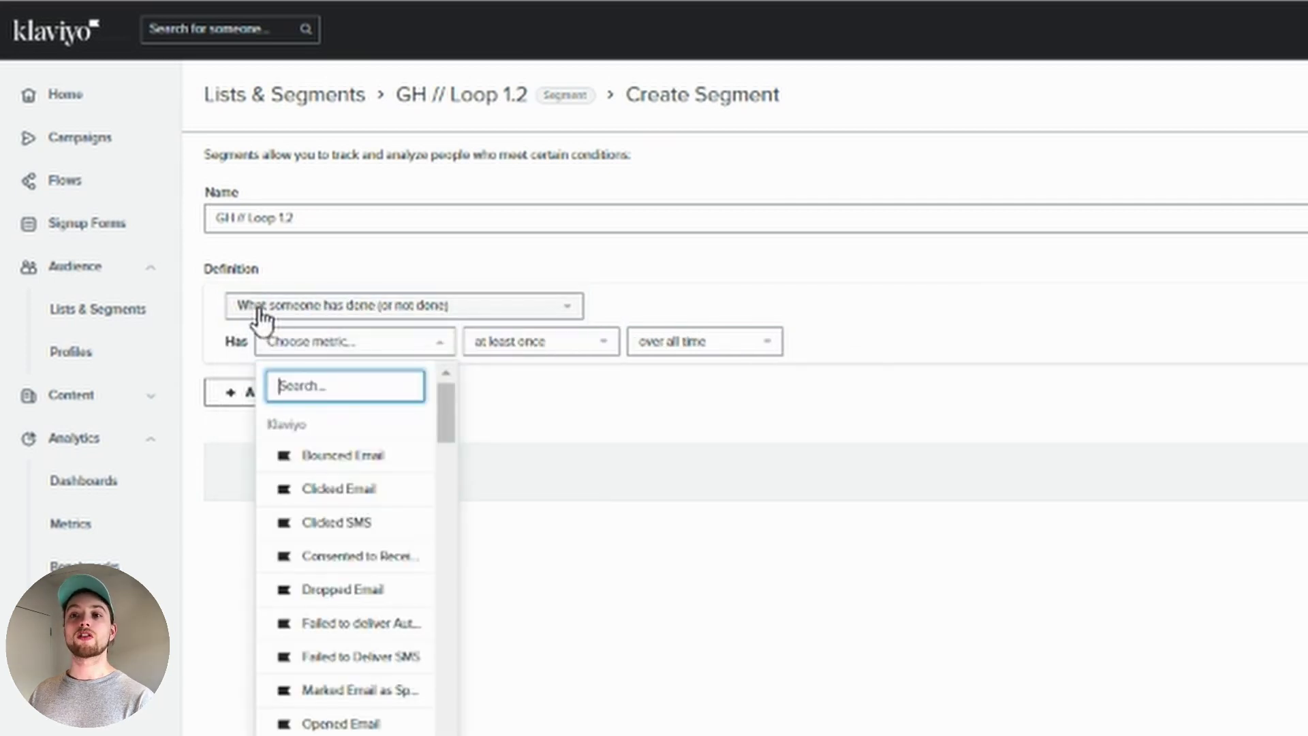
type("rec")
type("o")
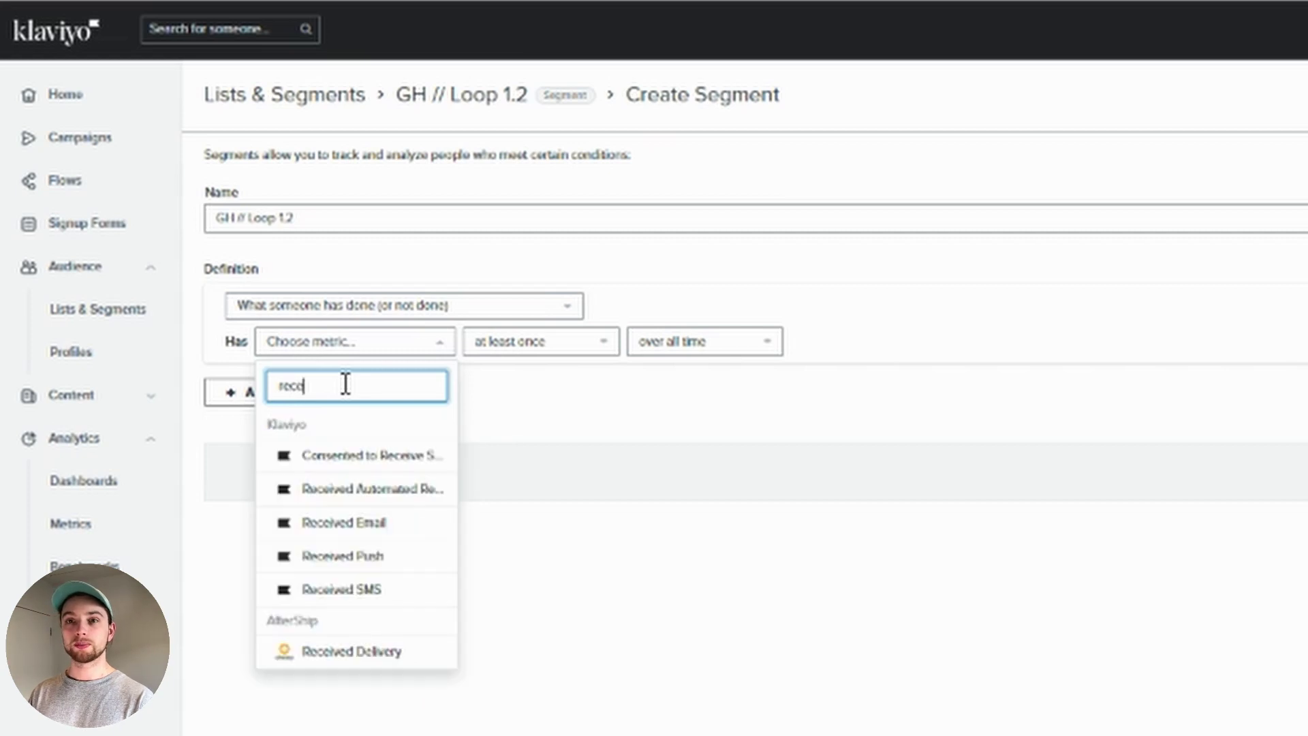
type("i")
left_click(361, 523)
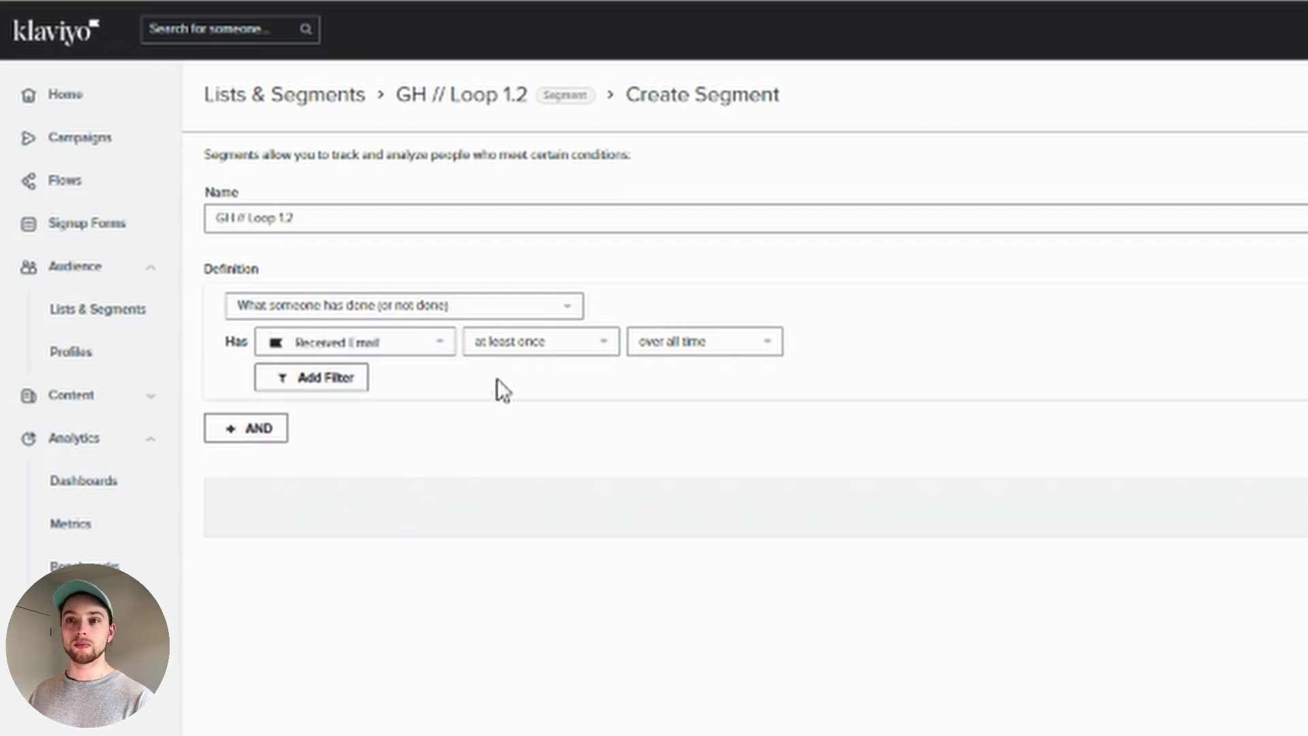
Limit the Received Email condition to at least once in the last 2 hours.
left_click(573, 346)
left_click(694, 395)
left_click(731, 356)
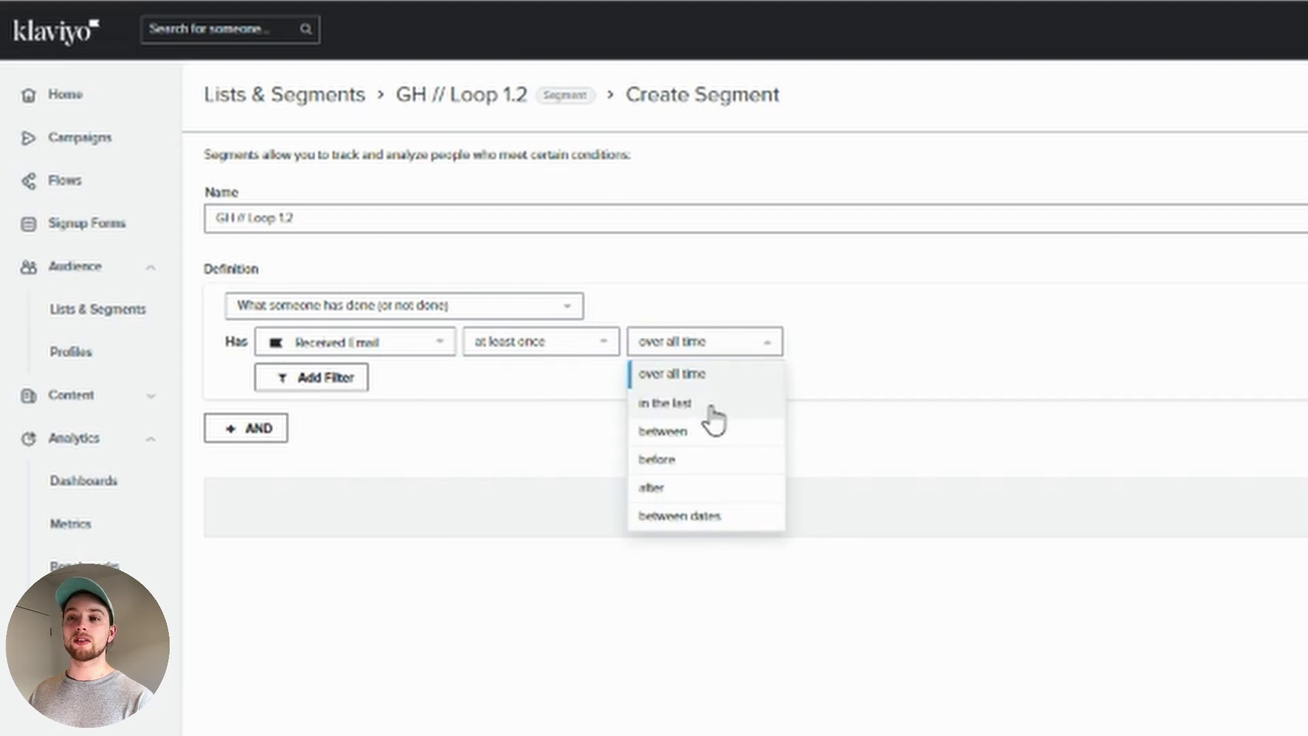
left_click(715, 404)
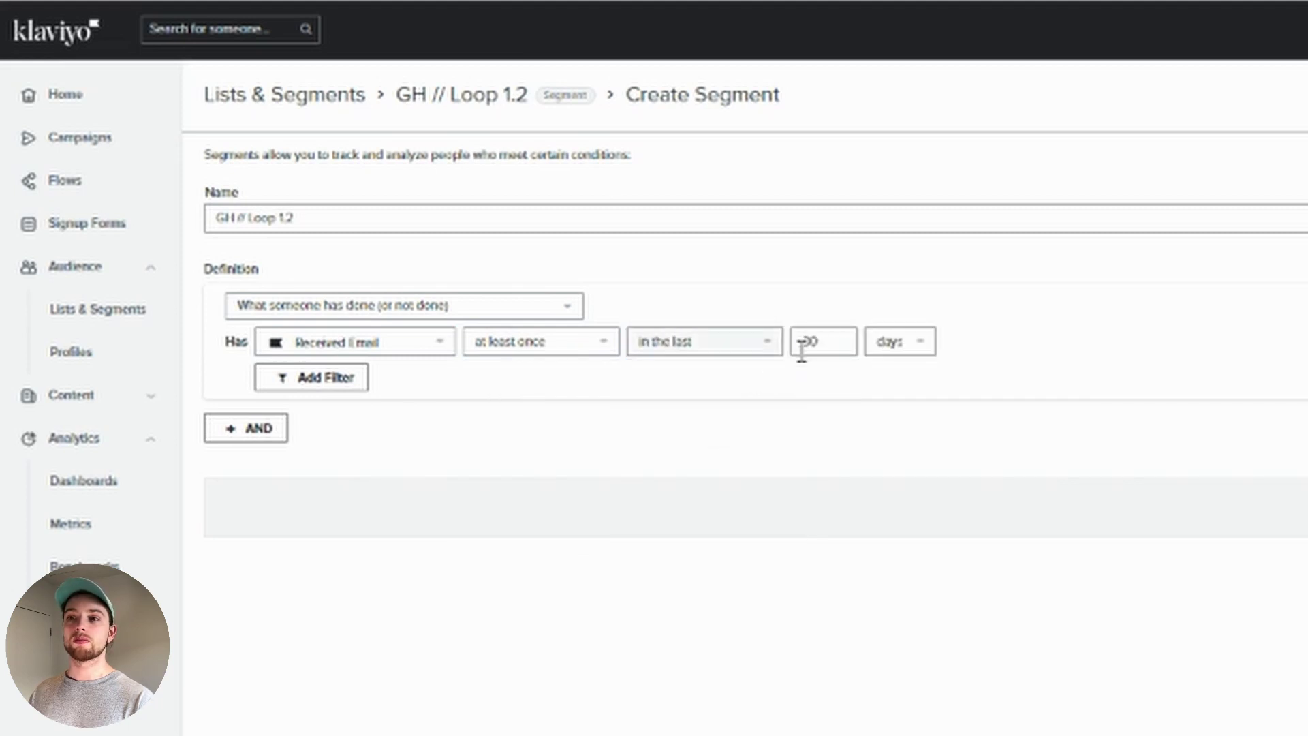
type("1")
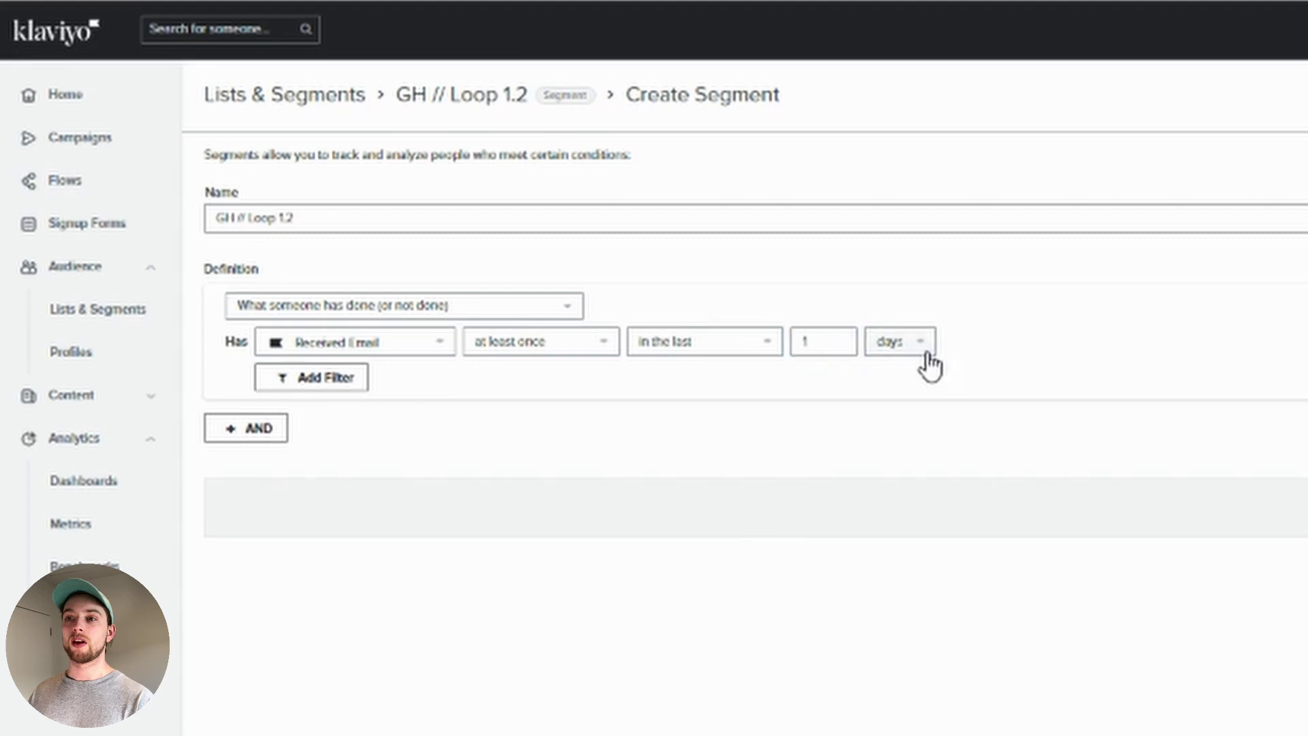
left_click(915, 344)
left_click(917, 372)
left_click(800, 341)
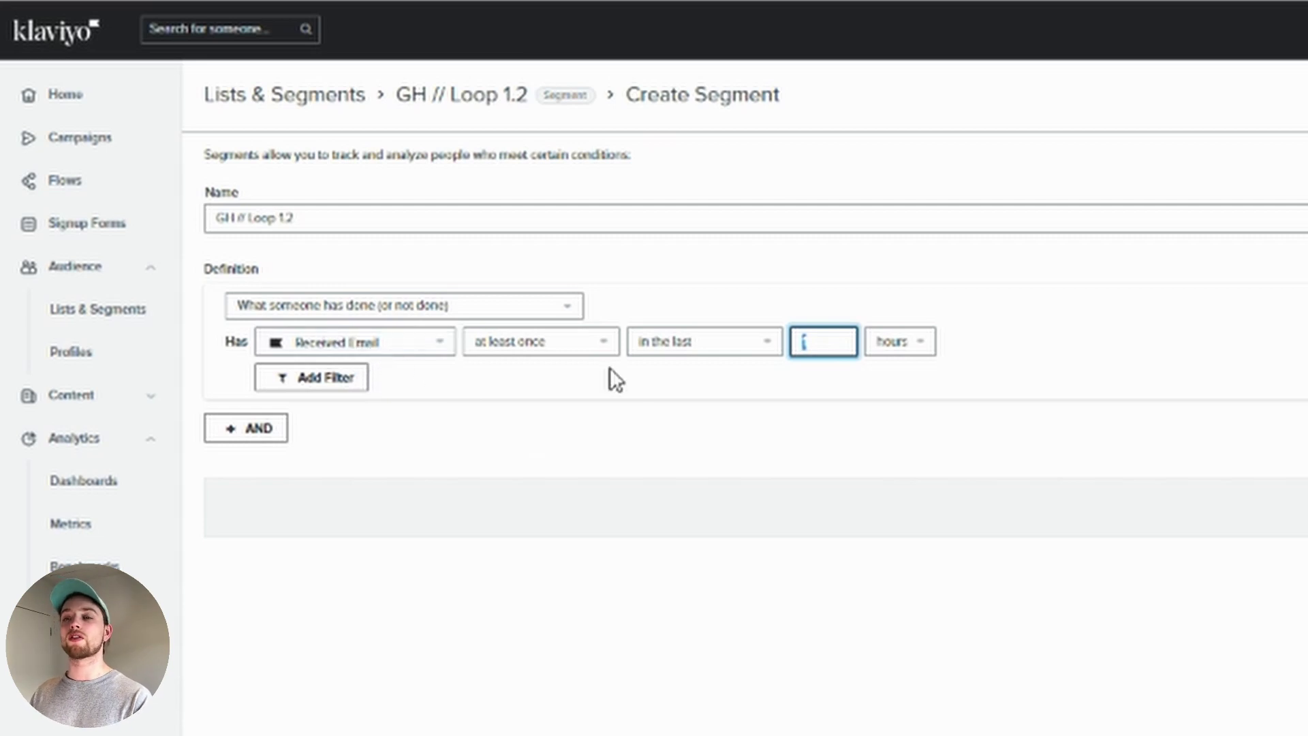
type("2")
Filter the Received Email condition to where Message equals "XYZ", and check it against the email in the GH // Loop flow 1.2.
left_click(326, 380)
left_click(350, 383)
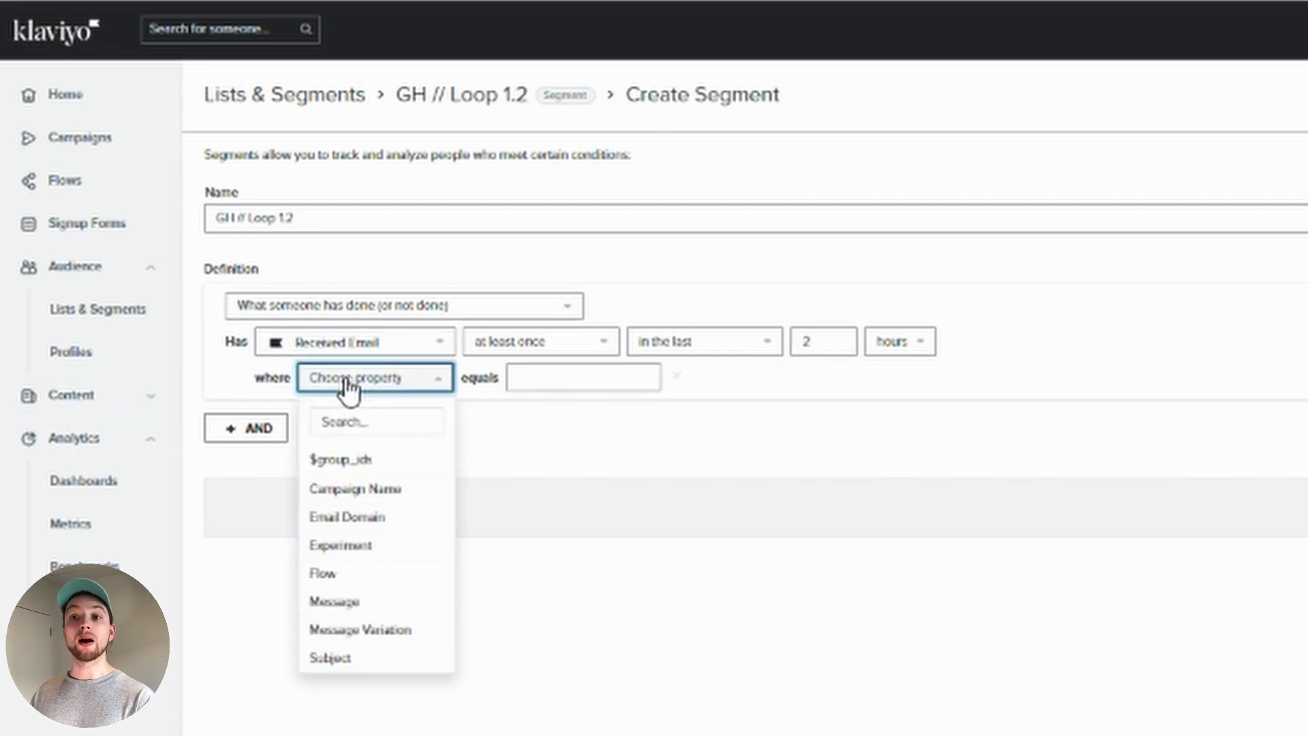
left_click(351, 602)
left_click(578, 382)
type("XYZ")
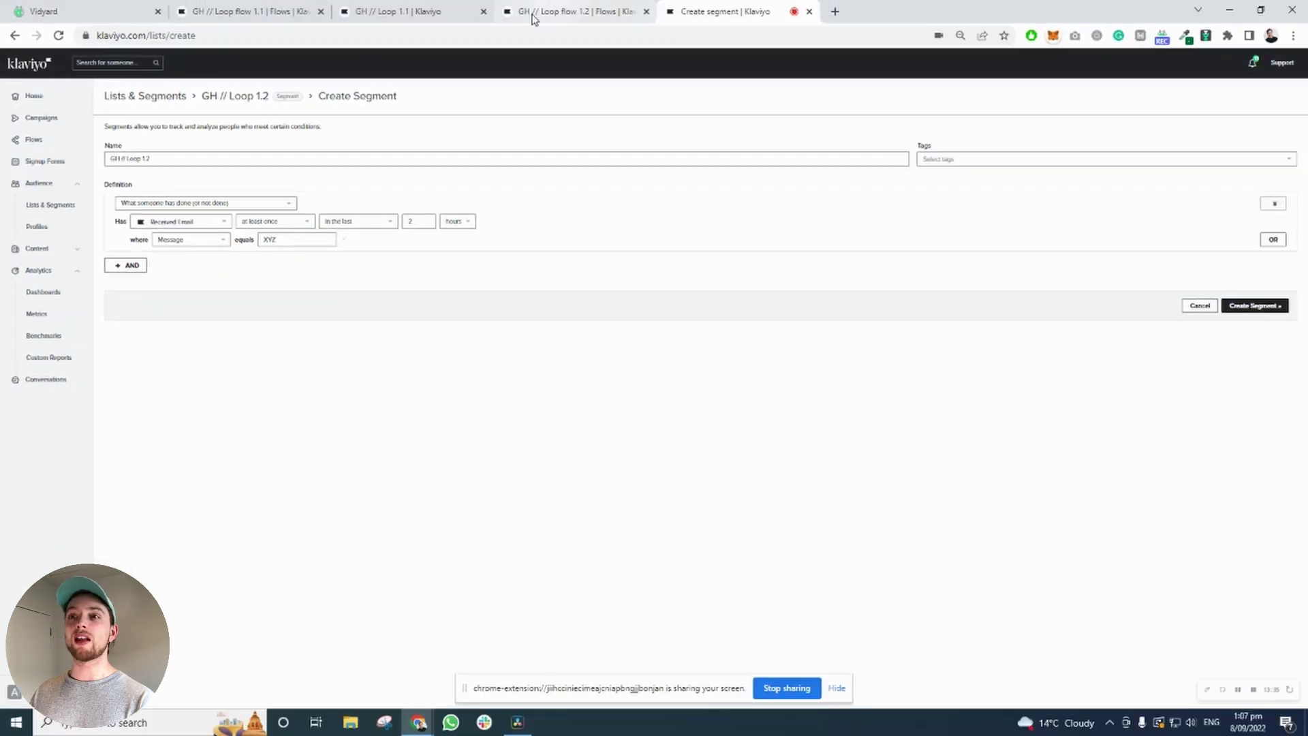
left_click(627, 7)
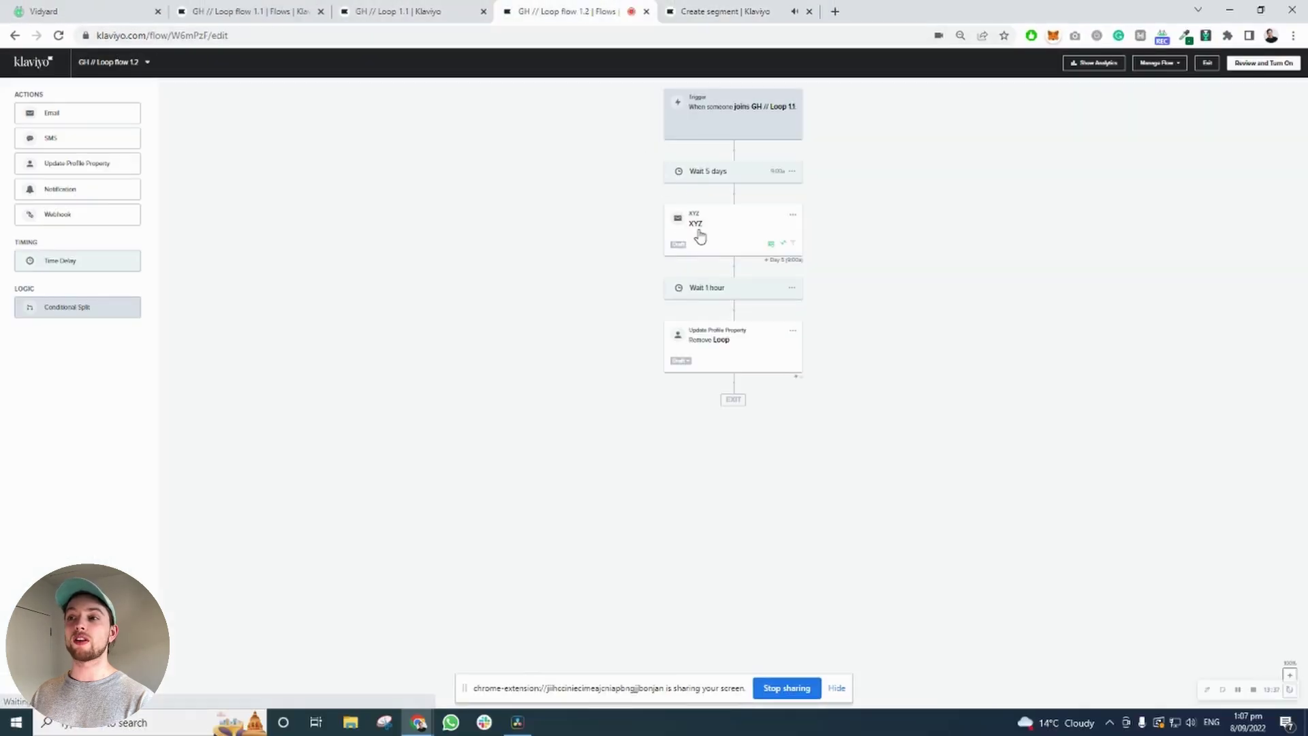
left_click(704, 12)
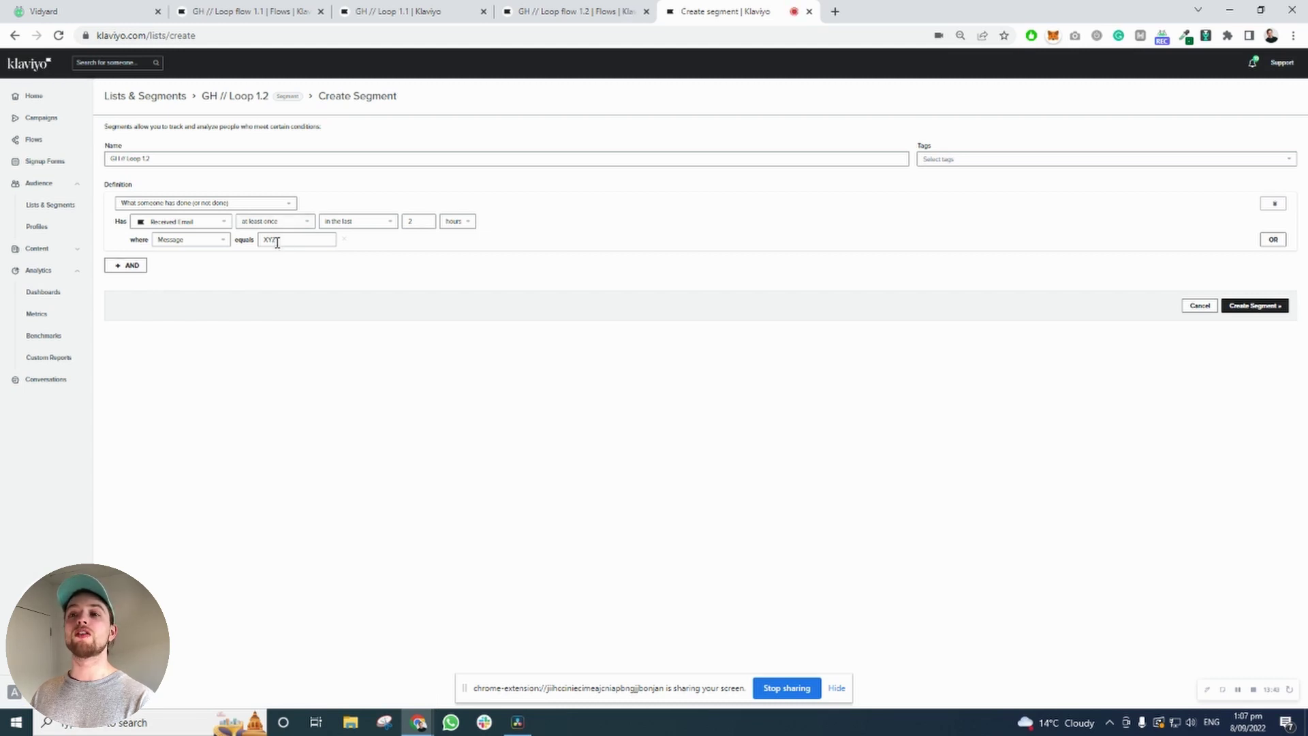
Recheck the XYZ message name against the email in GH // Loop flow 1.2, and create the GH // Loop 1.2 segment.
left_click(529, 15)
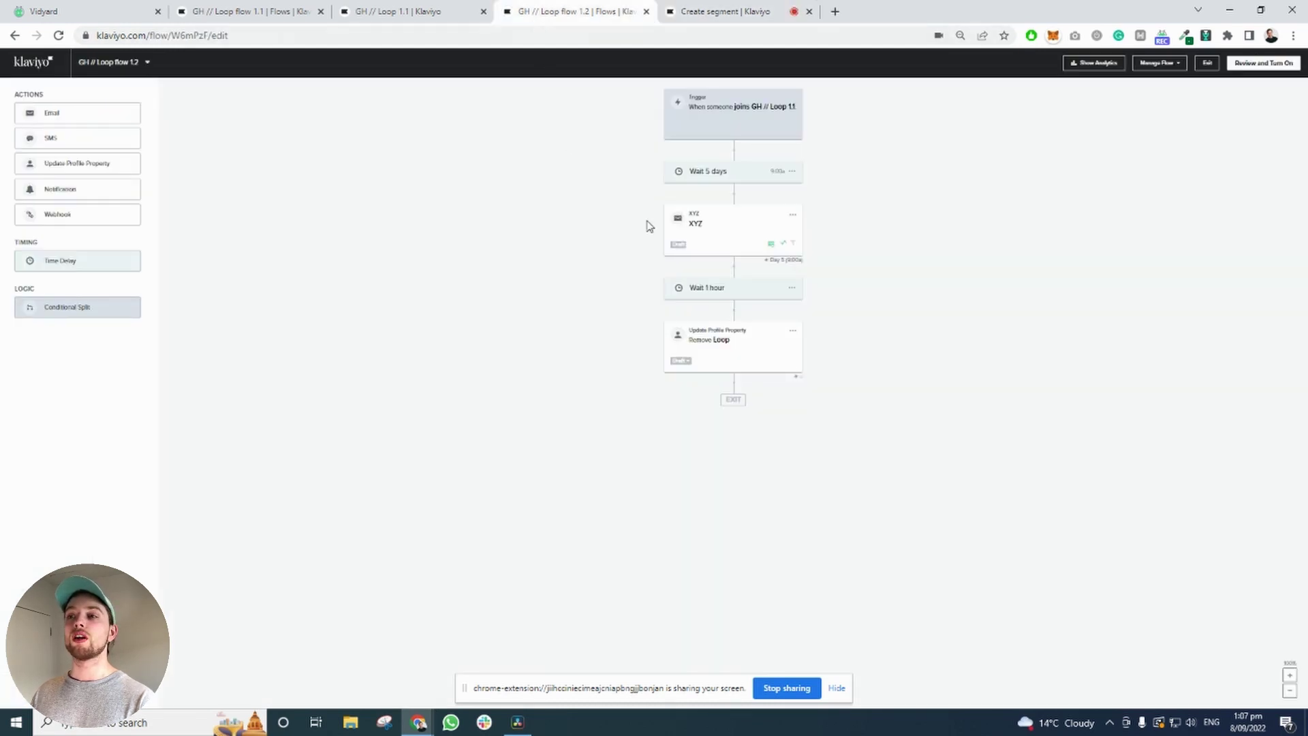
left_click(690, 17)
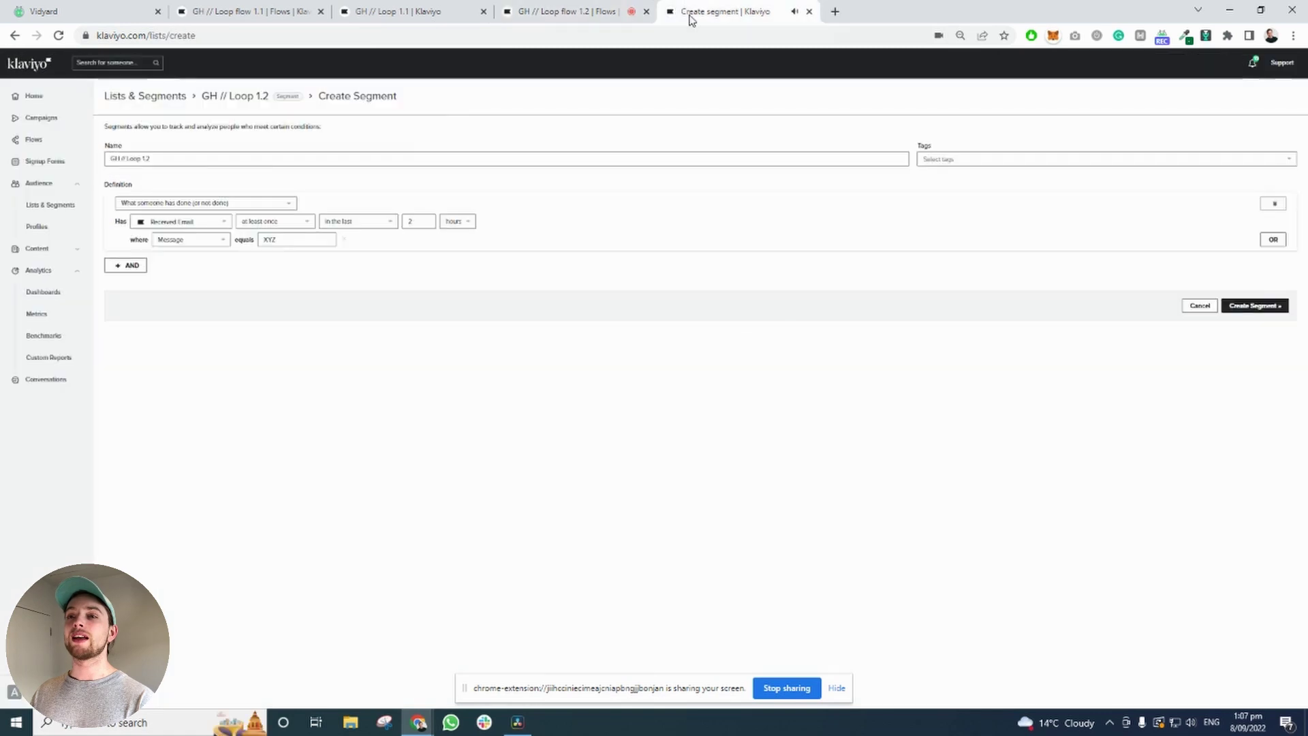
left_click(279, 240)
left_click(304, 270)
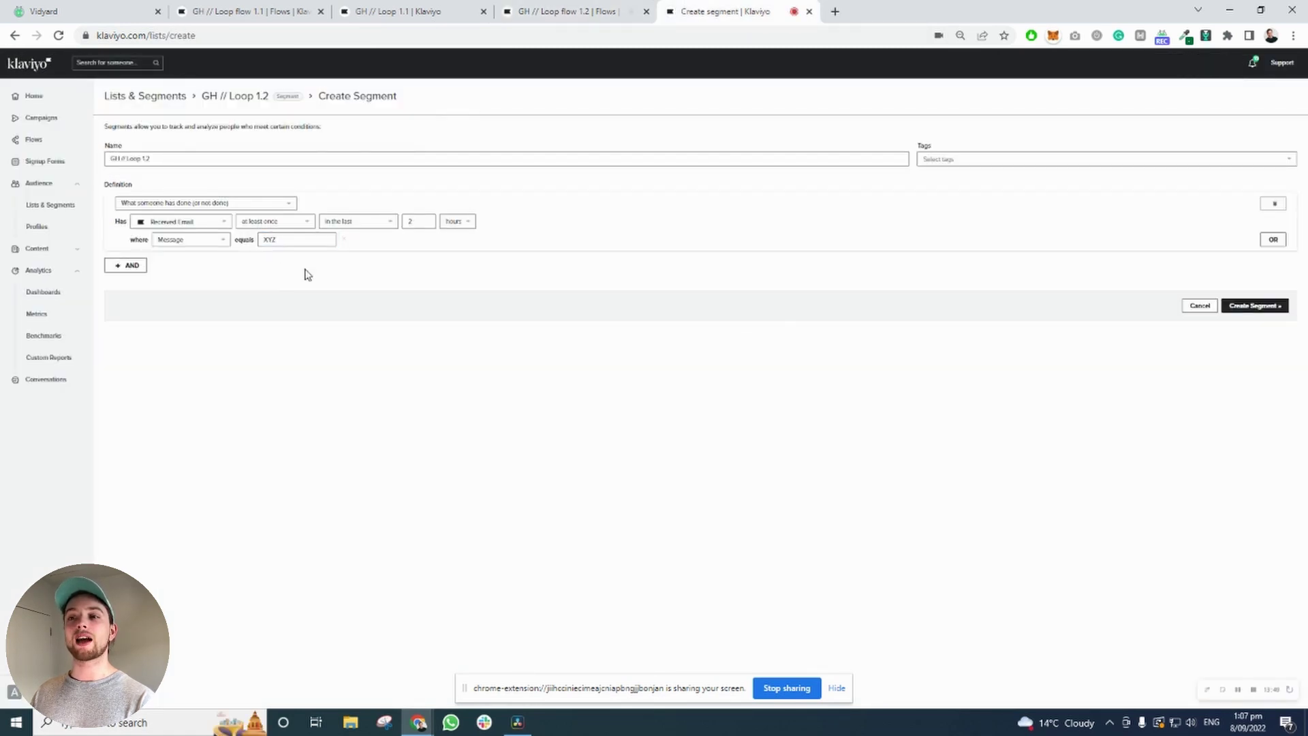
left_click(1238, 311)
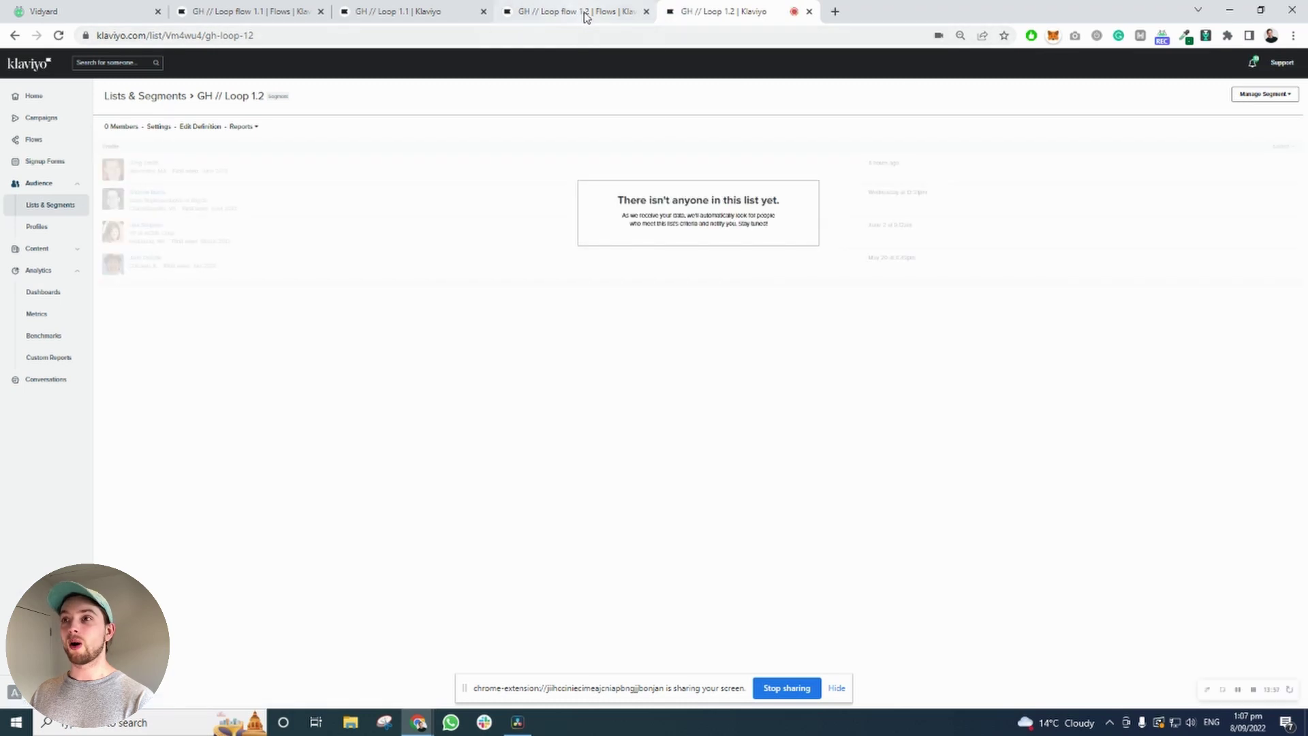
Create a new flow from scratch named "GH // Loop flow 1.3" in a duplicate of the segment's browser tab.
right_click(742, 11)
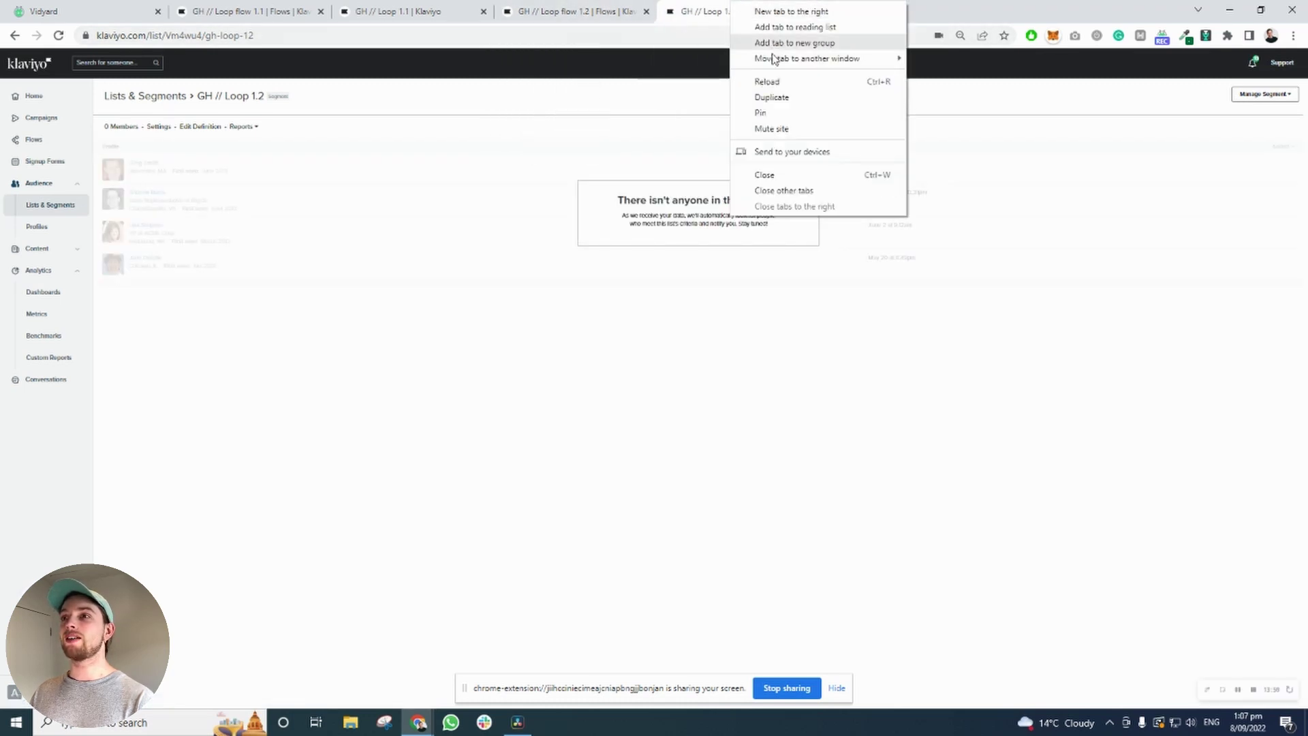
left_click(773, 96)
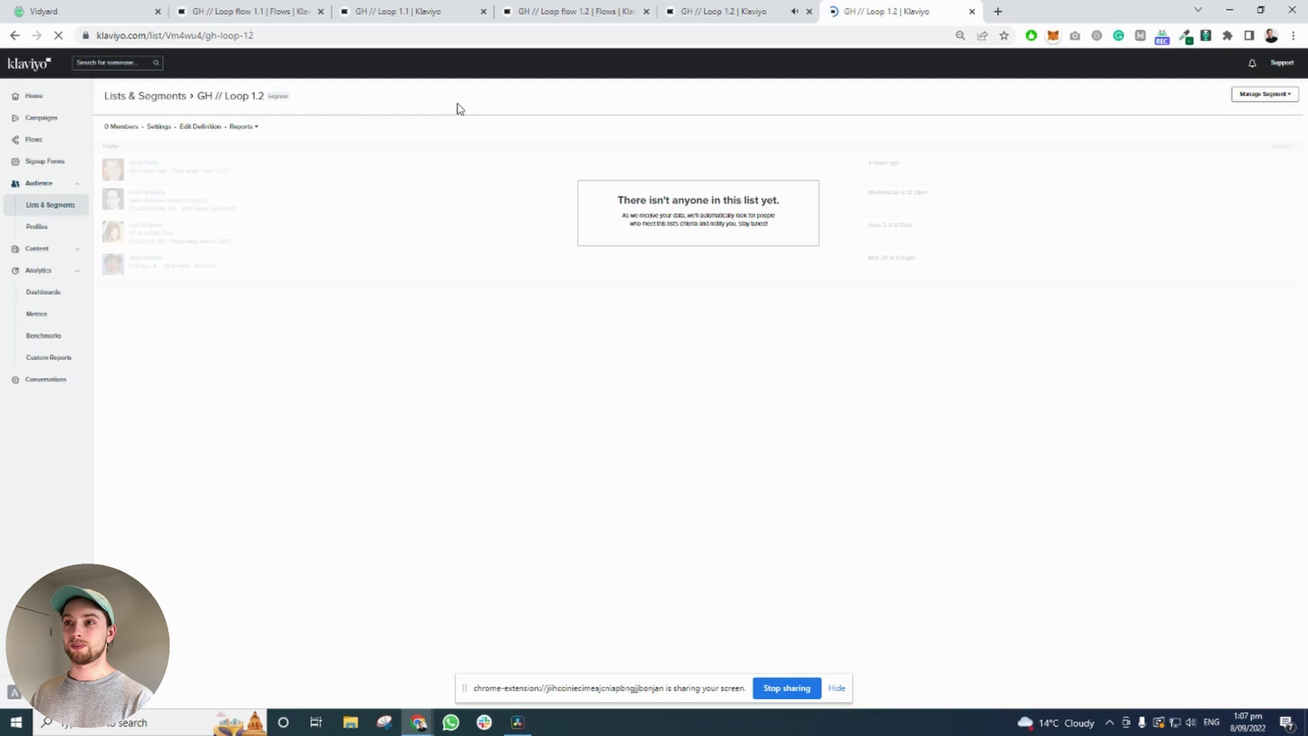
left_click(48, 208)
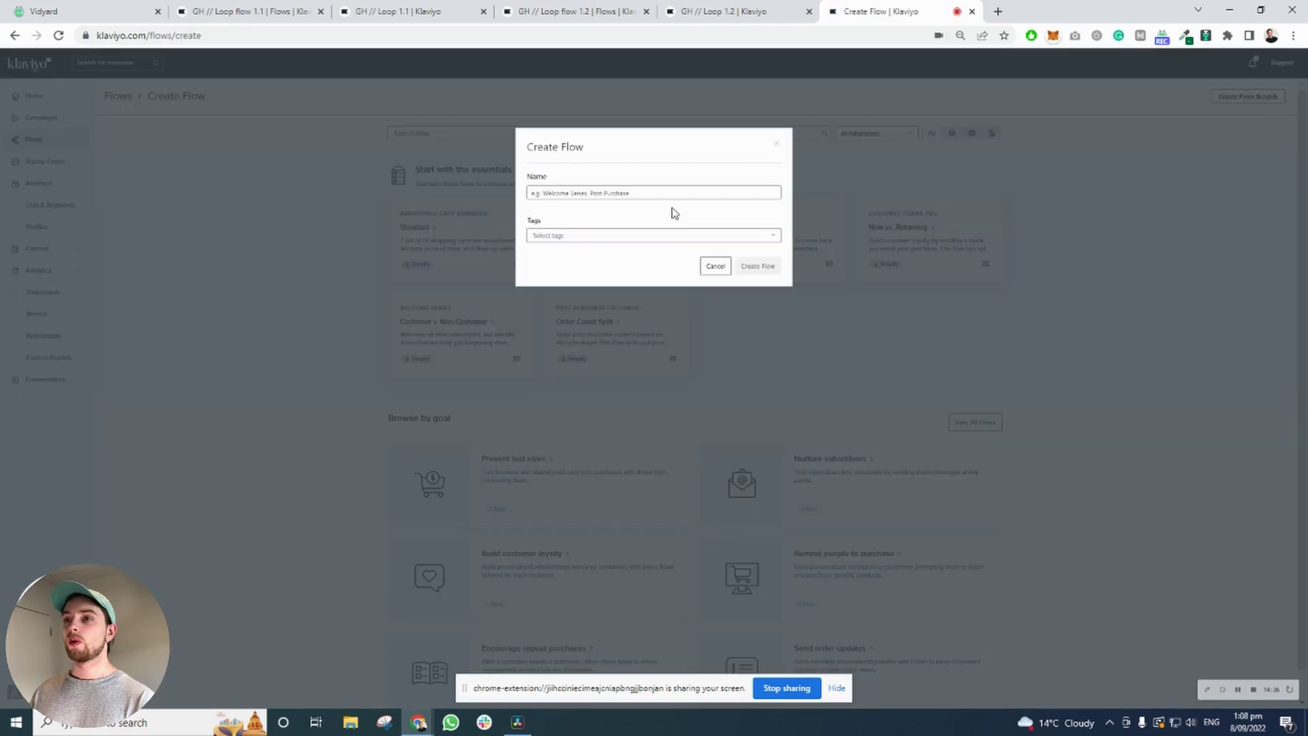
left_click(671, 194)
type("GH // Loop")
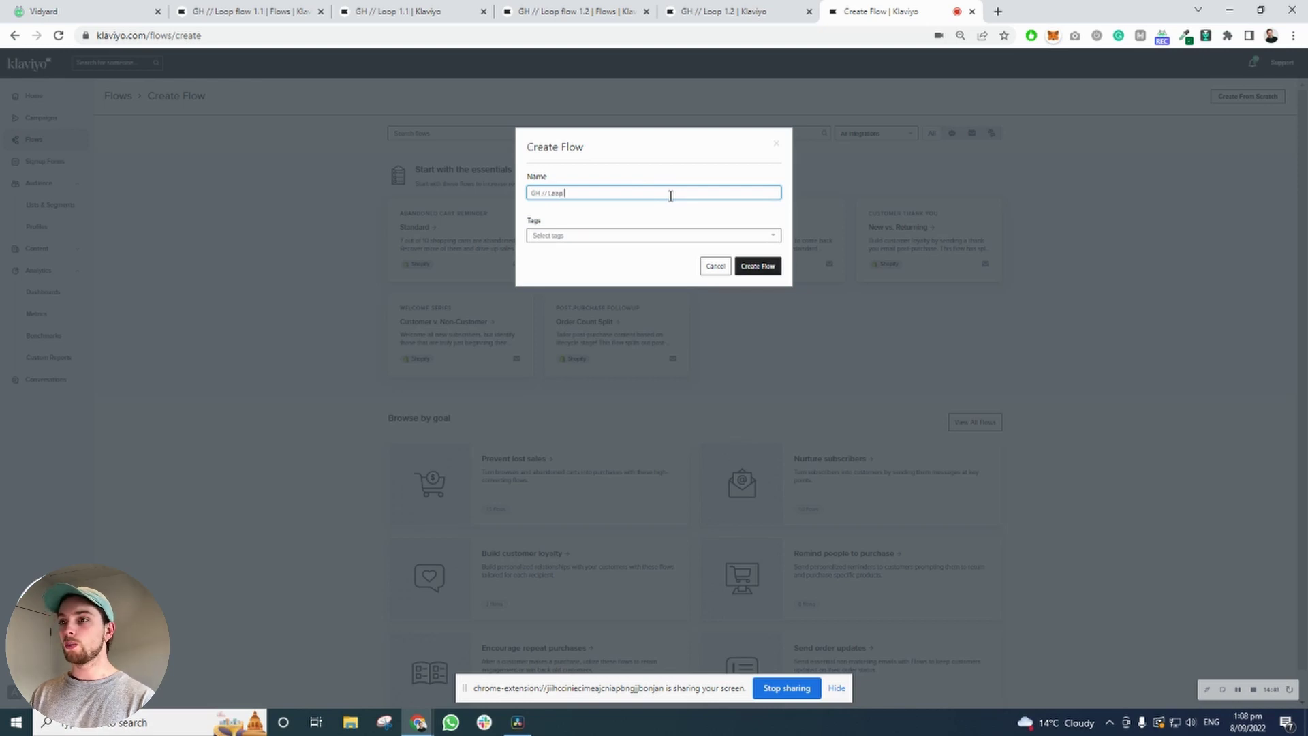
type(" flow 1.3")
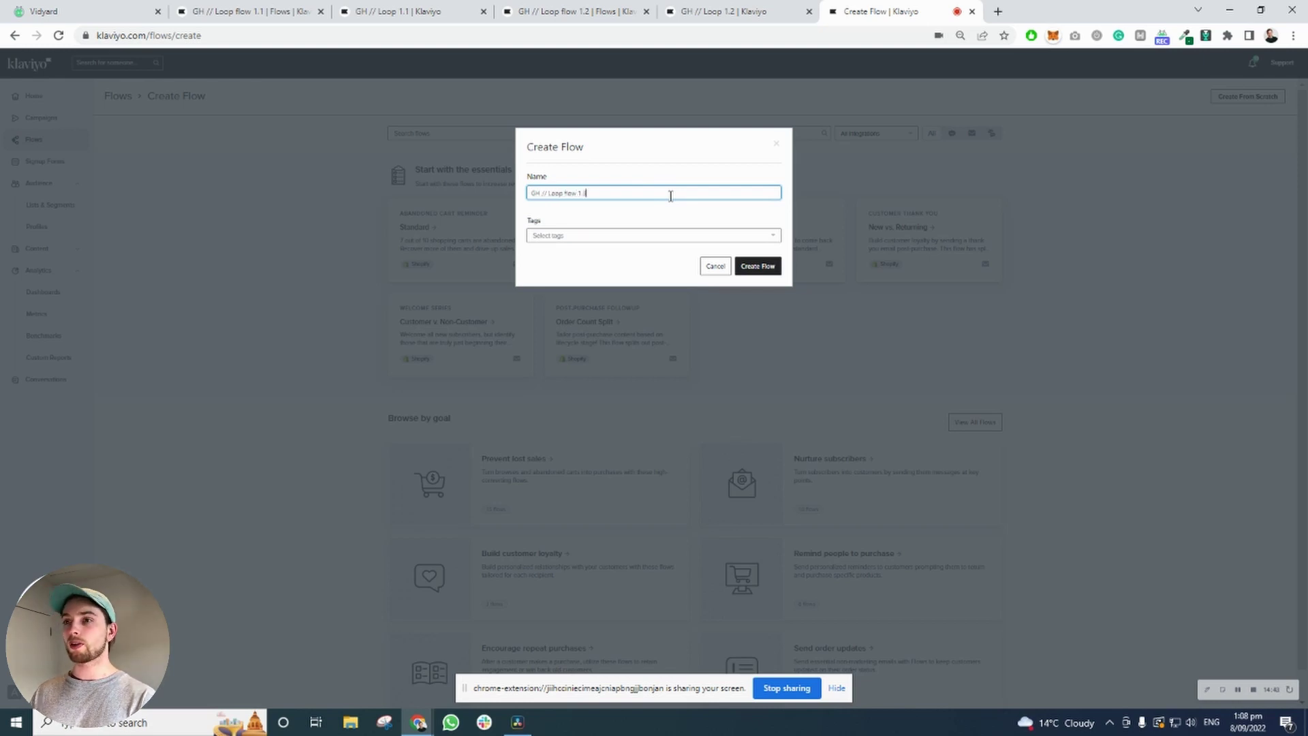
left_click(748, 268)
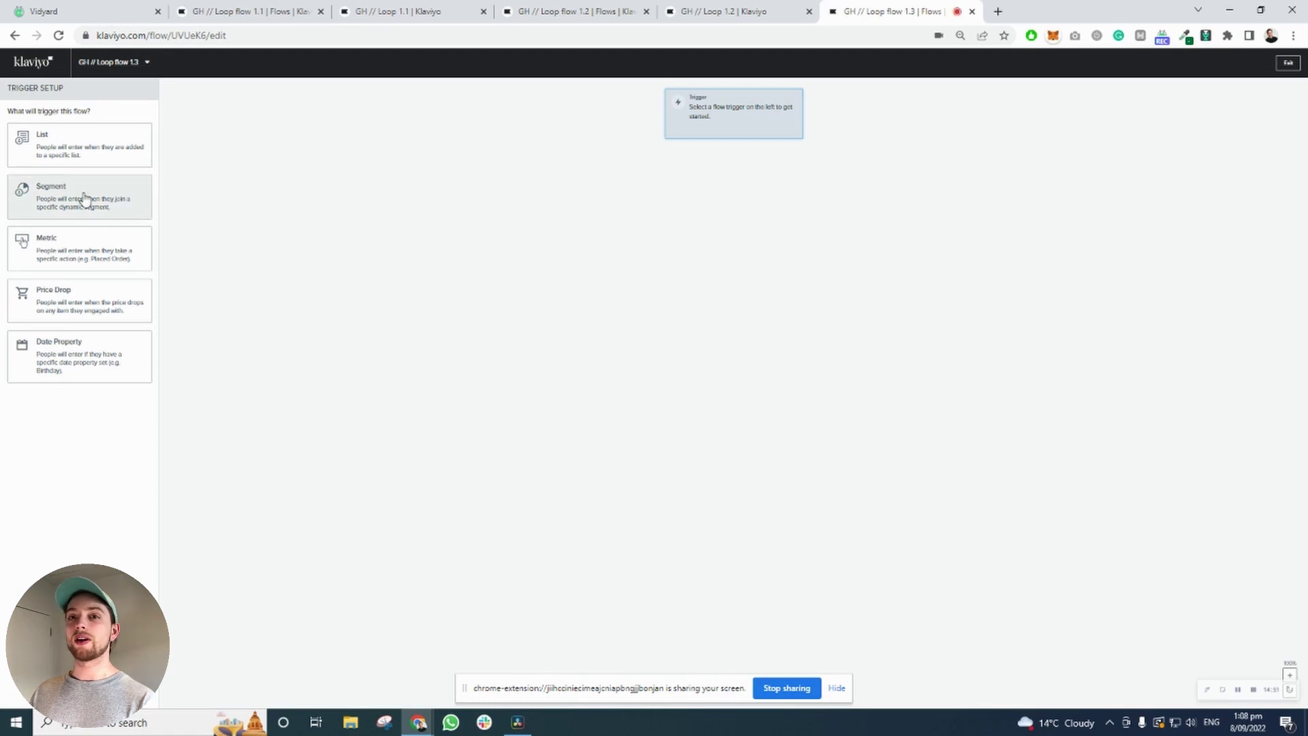
Review the earlier loop flows and the GH // Loop 1.2 segment, and set GH // Loop flow 1.3 to be triggered by a segment.
left_click(724, 15)
left_click(585, 14)
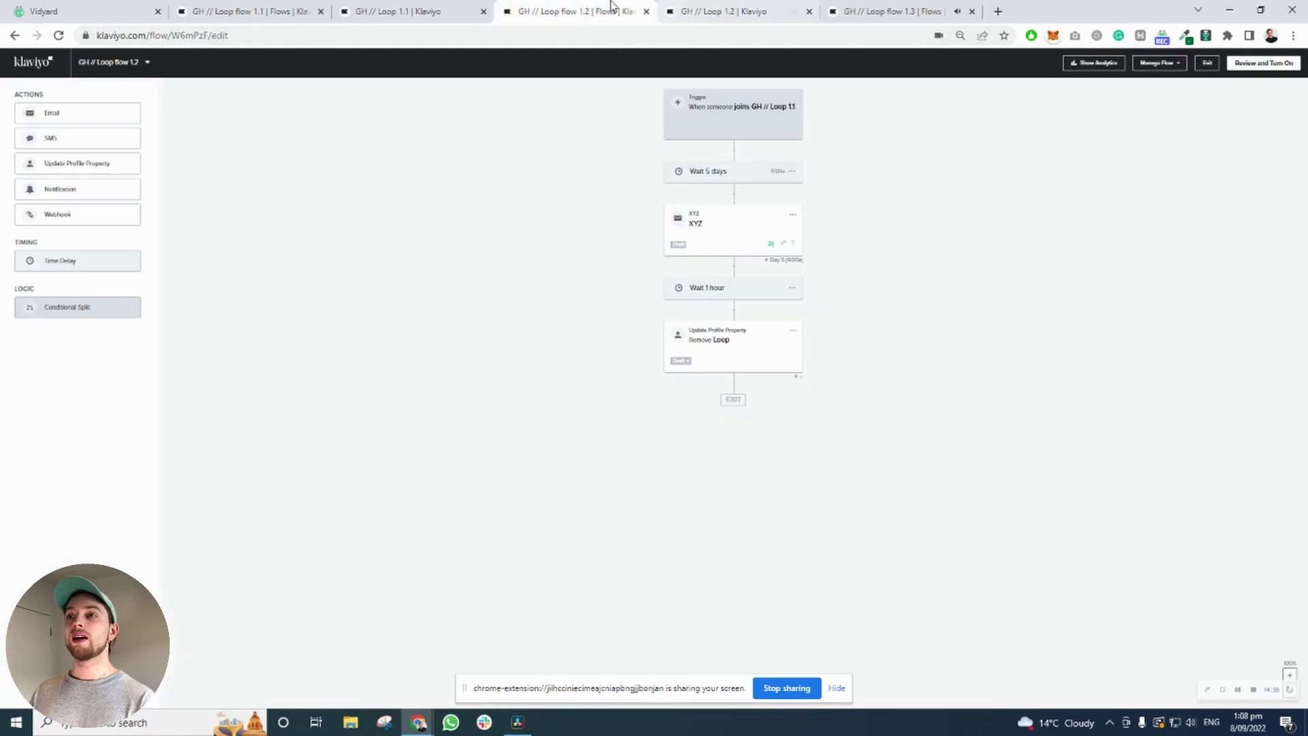
left_click(719, 12)
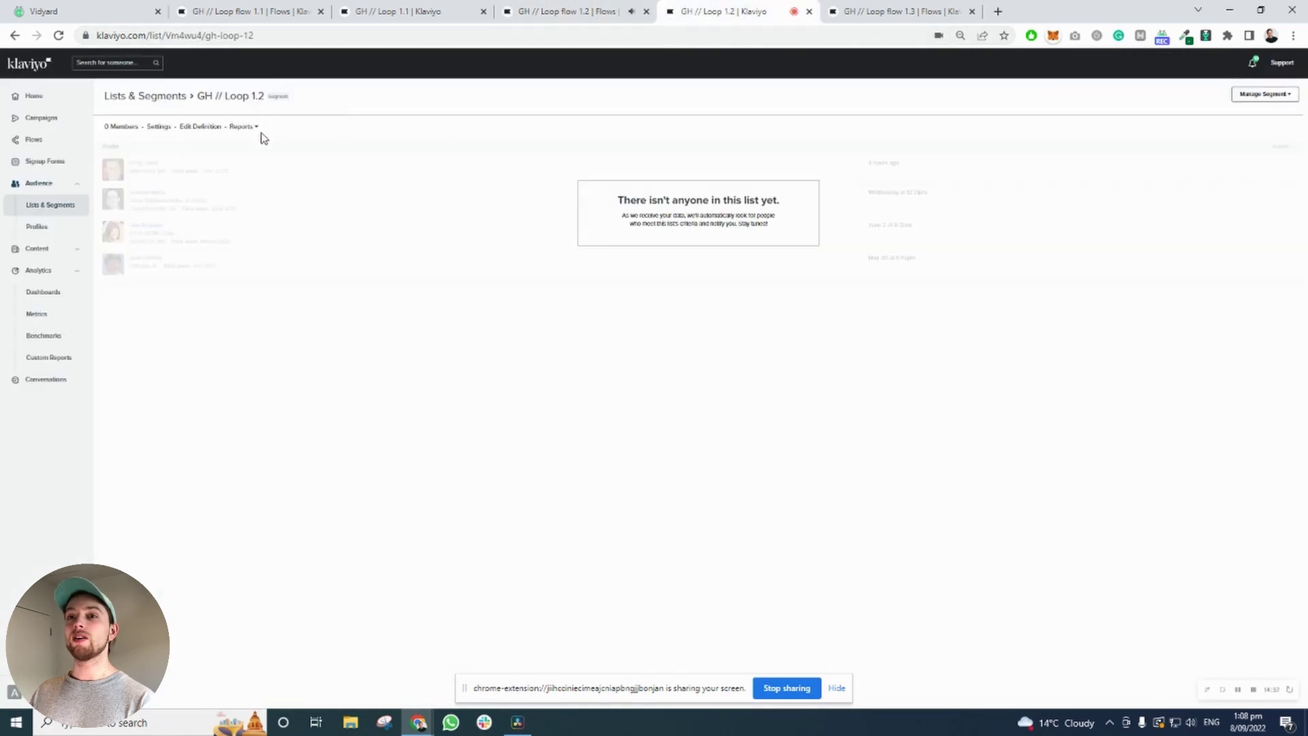
left_click(860, 14)
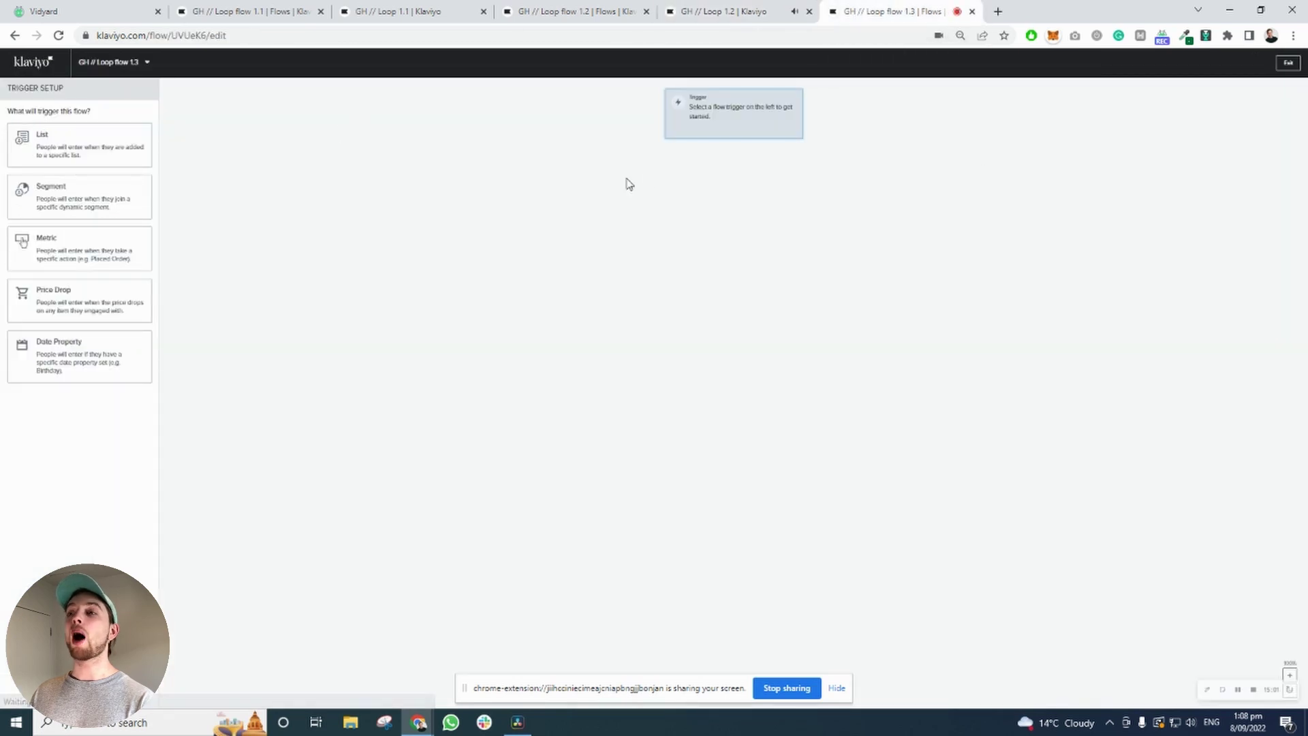
key("ctrl+2")
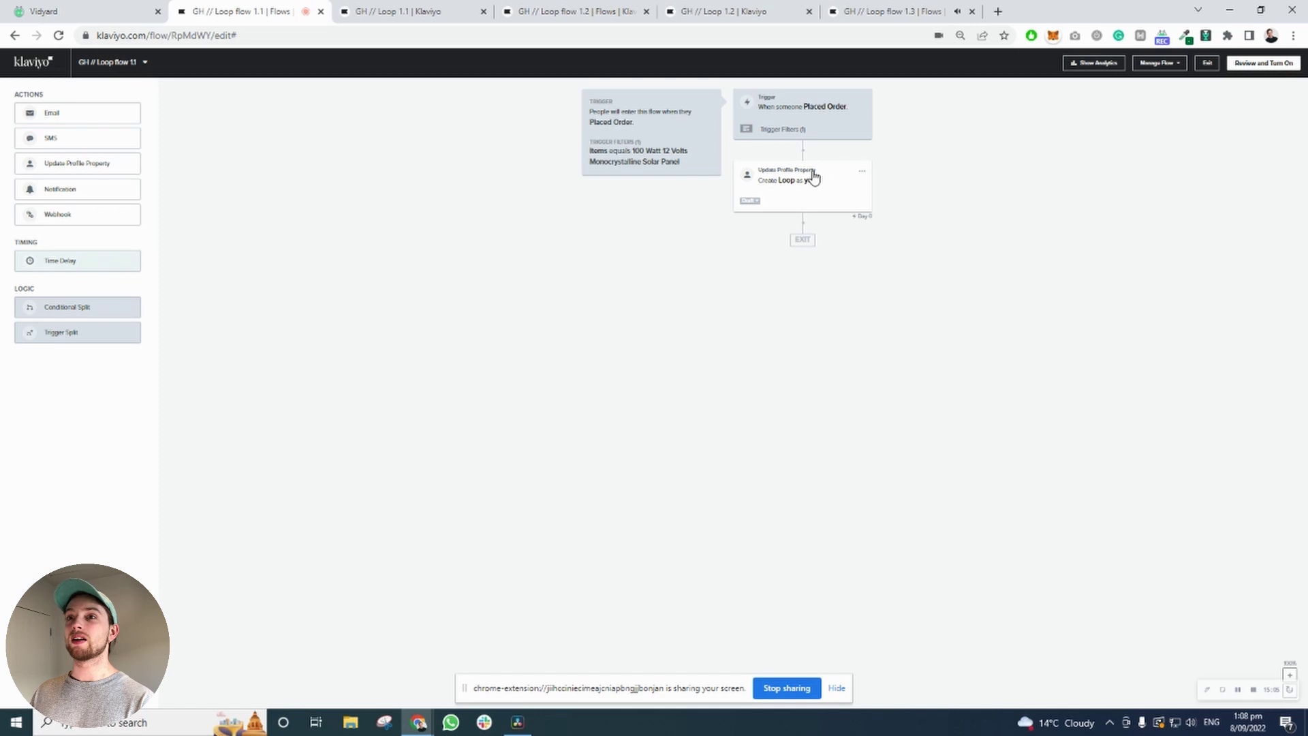
key("ctrl+6")
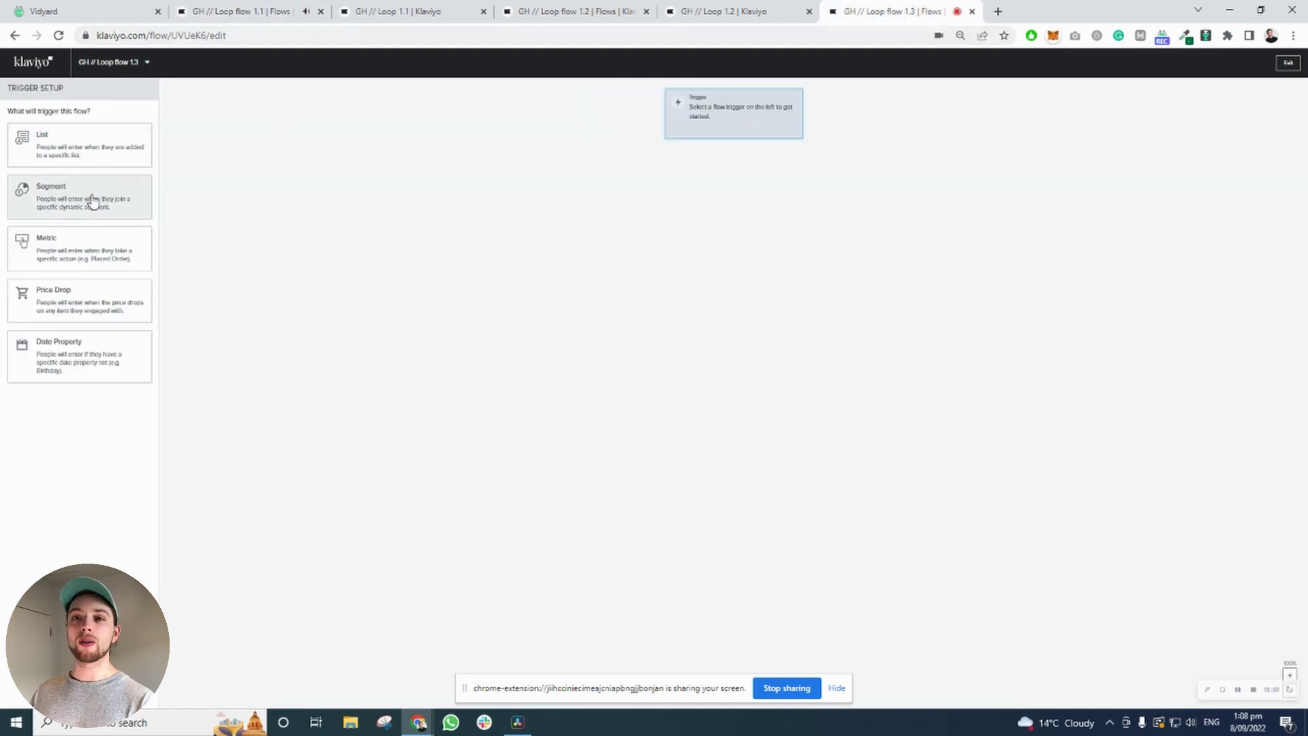
left_click(96, 203)
left_click(95, 174)
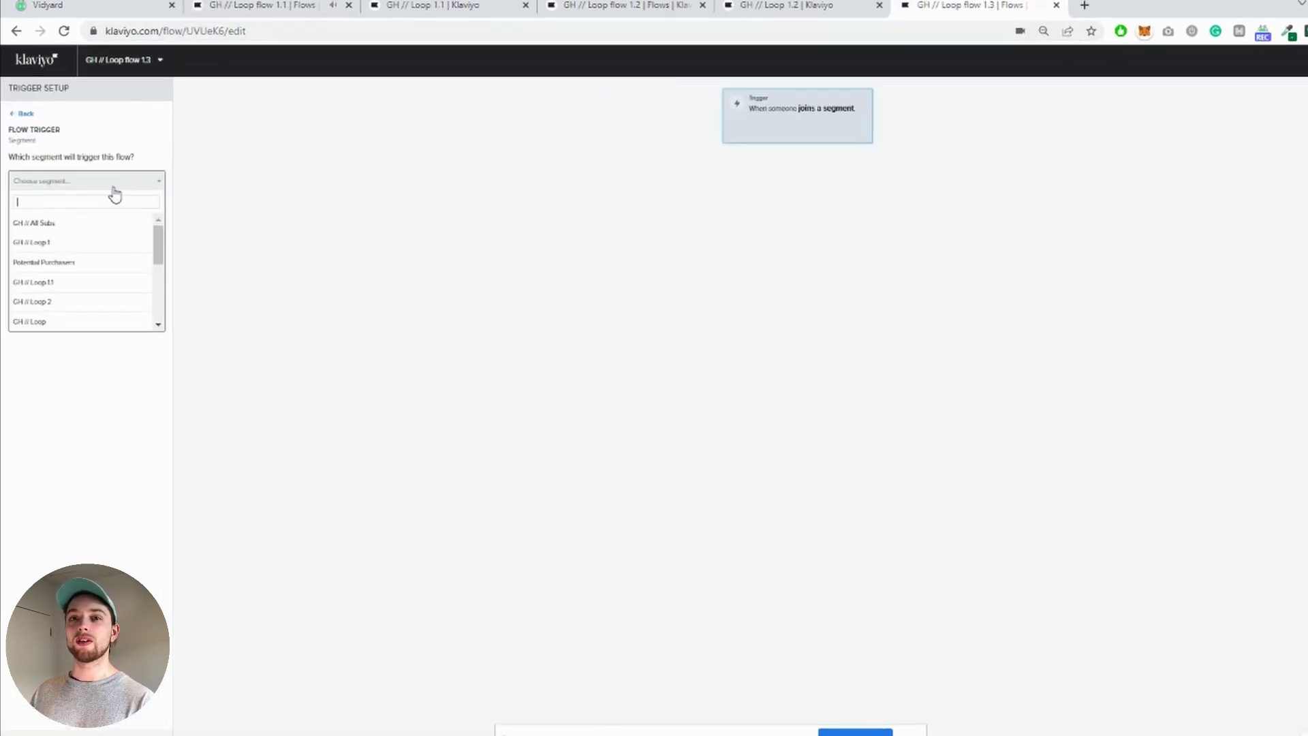
type("GH // loo")
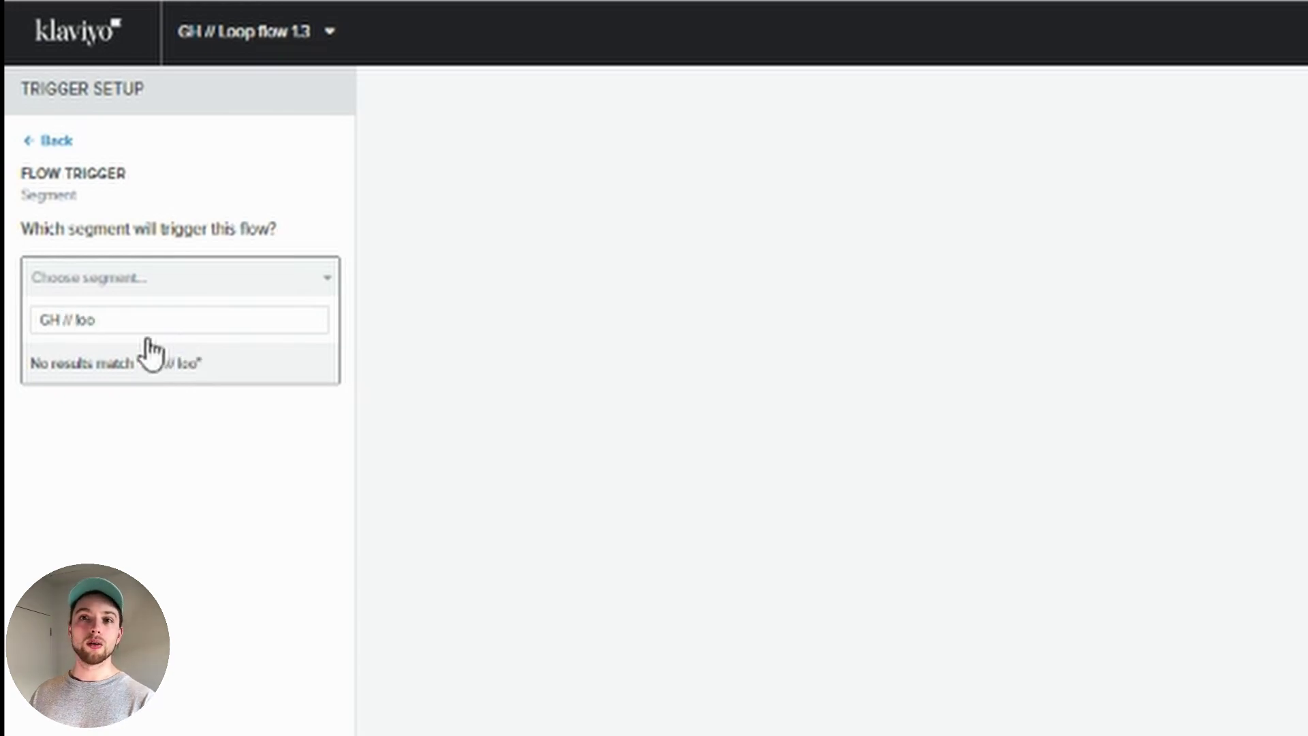
key("BackSpace")
key("BackSpace")
key("BackSpace")
key("BackSpace")
key("BackSpace")
key("BackSpace")
key("BackSpace")
key("BackSpace")
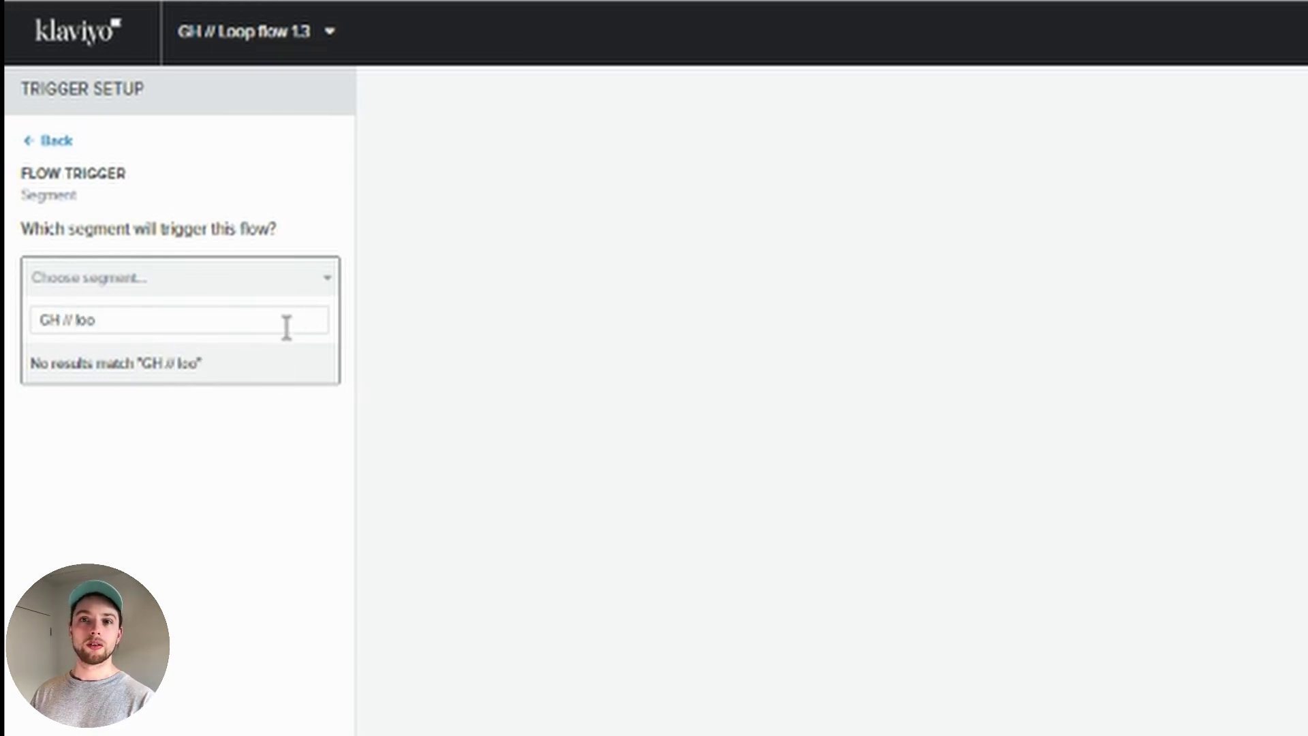
key("BackSpace")
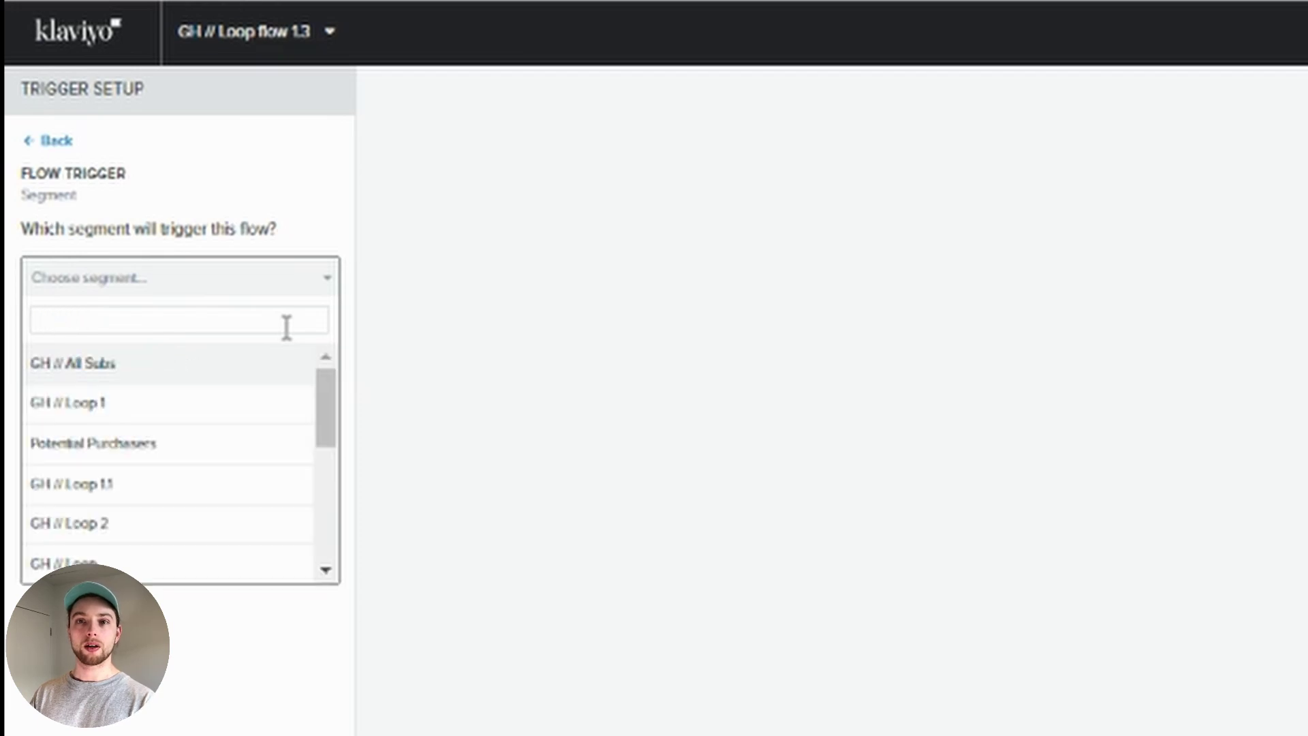
Choose GH // Loop 1.2 as the segment that triggers the flow, and finish the trigger setup.
scroll(174, 470, "down", 2)
scroll(180, 487, "down", 4)
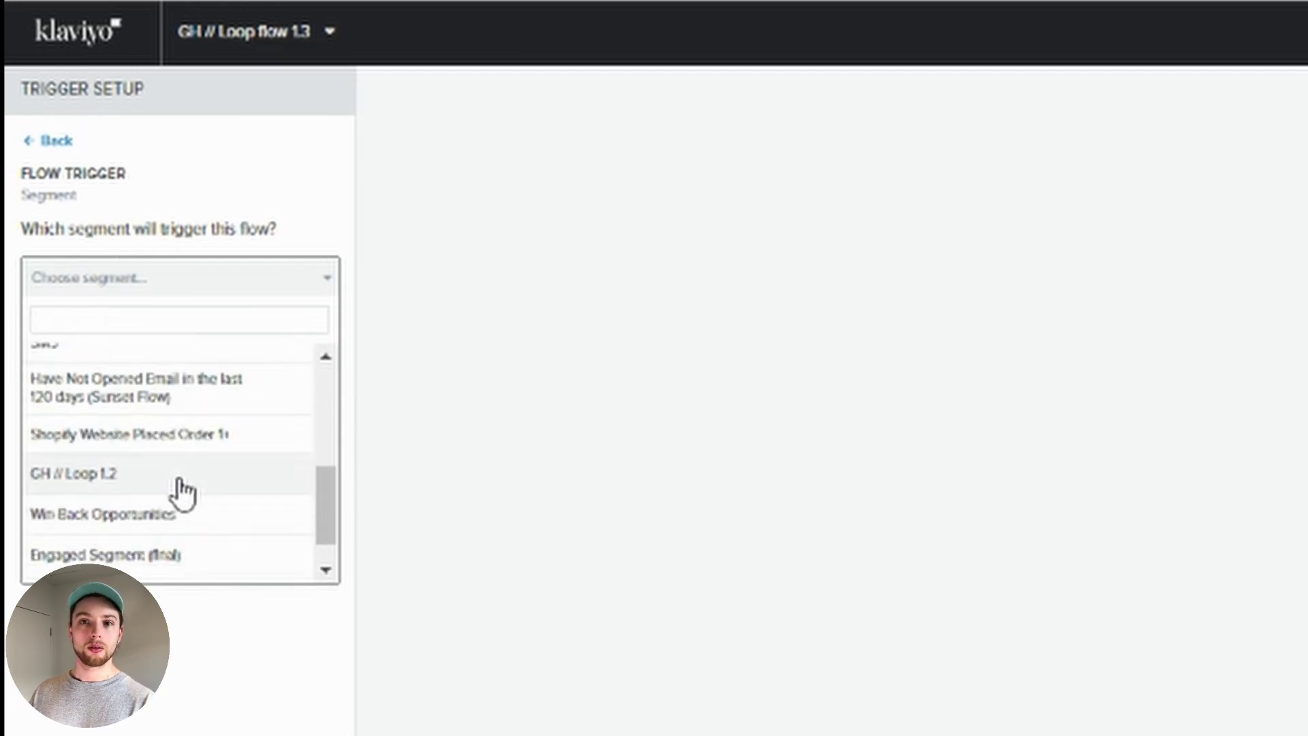
left_click(199, 436)
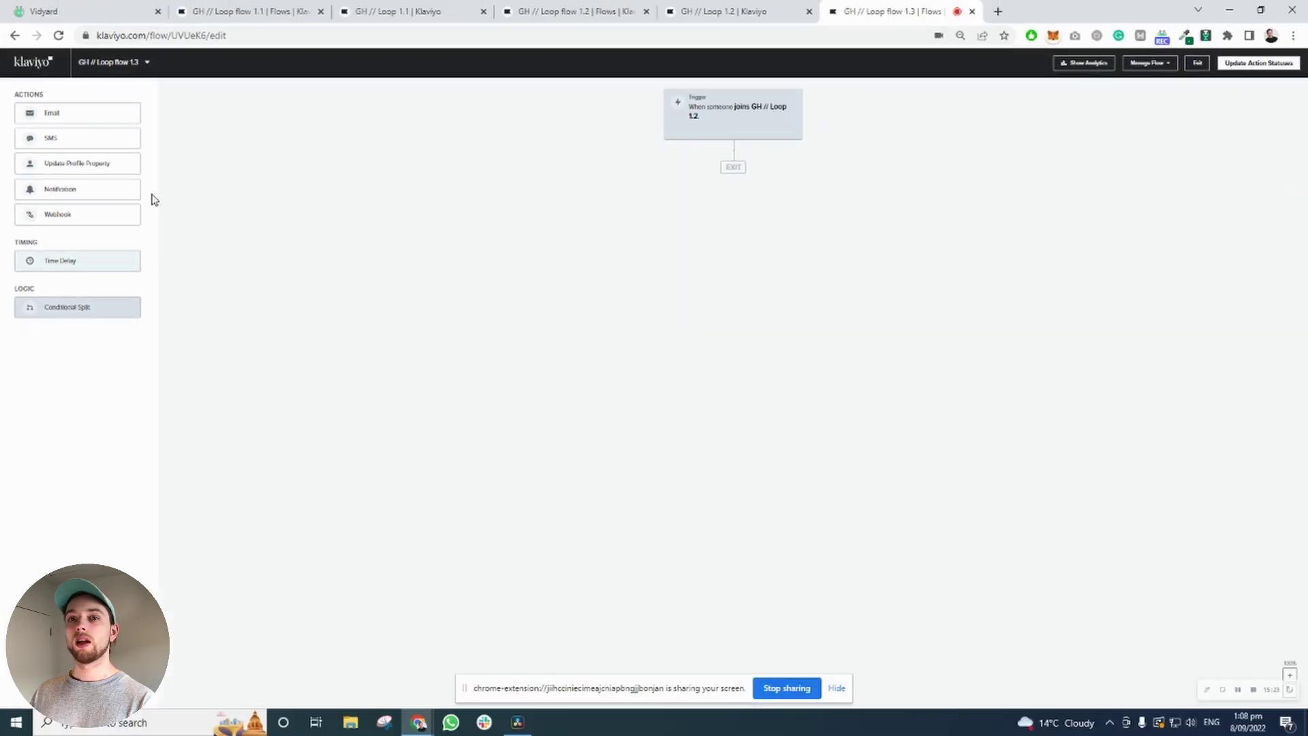
Add an Update Profile Property action below the trigger and set it to Create New Property.
left_click_drag(65, 158, 733, 181)
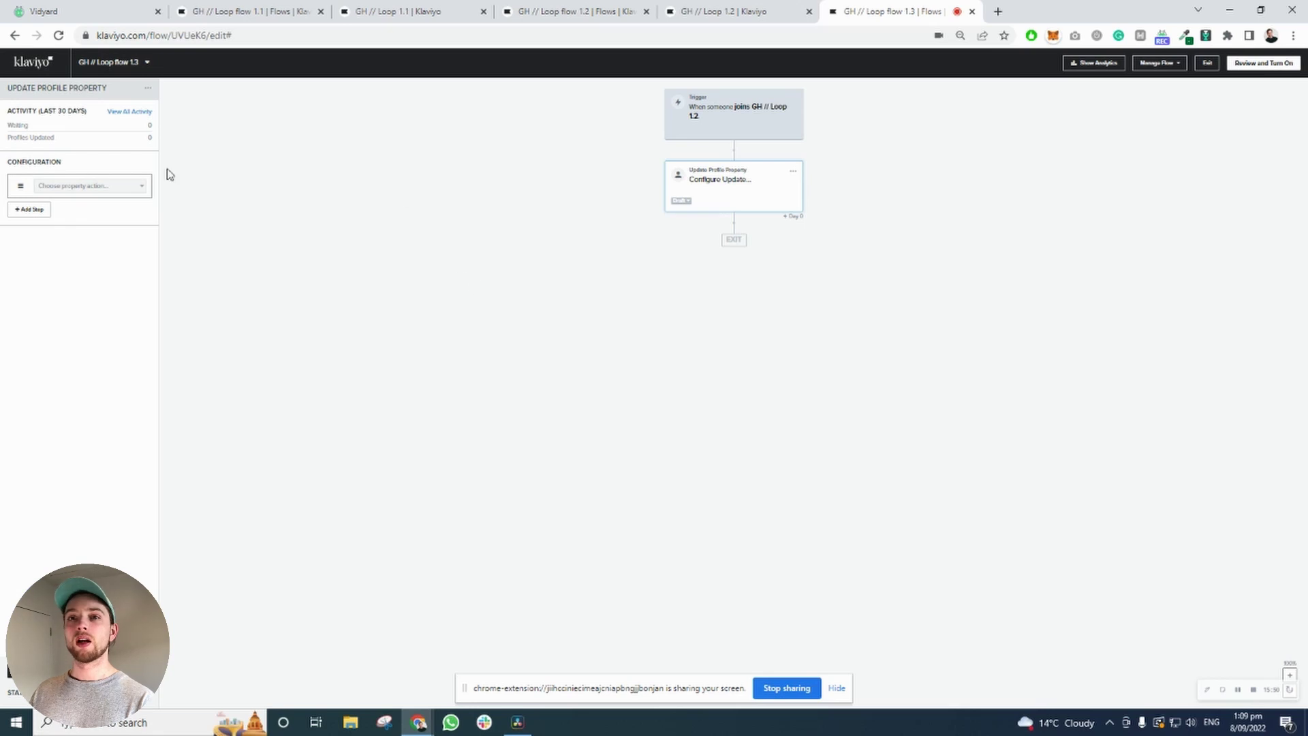
left_click(92, 194)
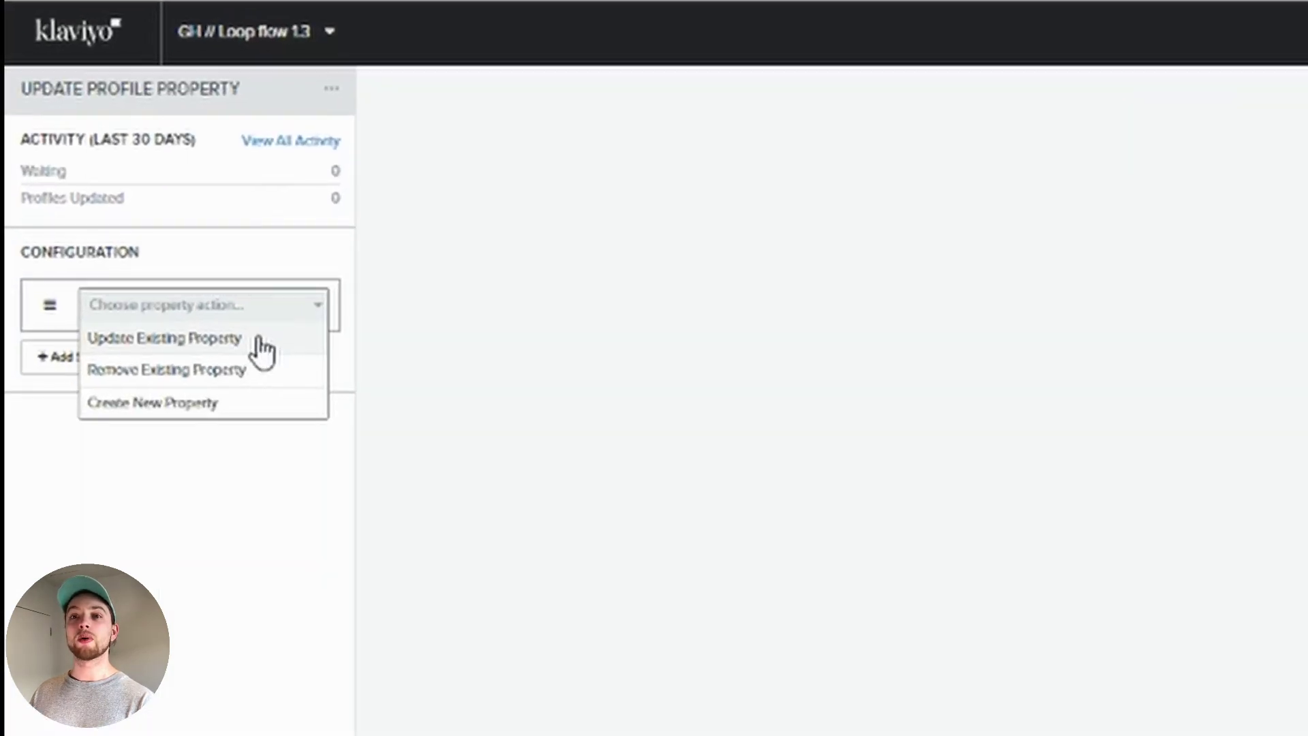
left_click(269, 409)
Name the new text property "Loop" with the value "yes", and check it against the property action in GH // Loop flow 1.1.
left_click(219, 343)
type("Loop")
left_click(199, 395)
type("yes")
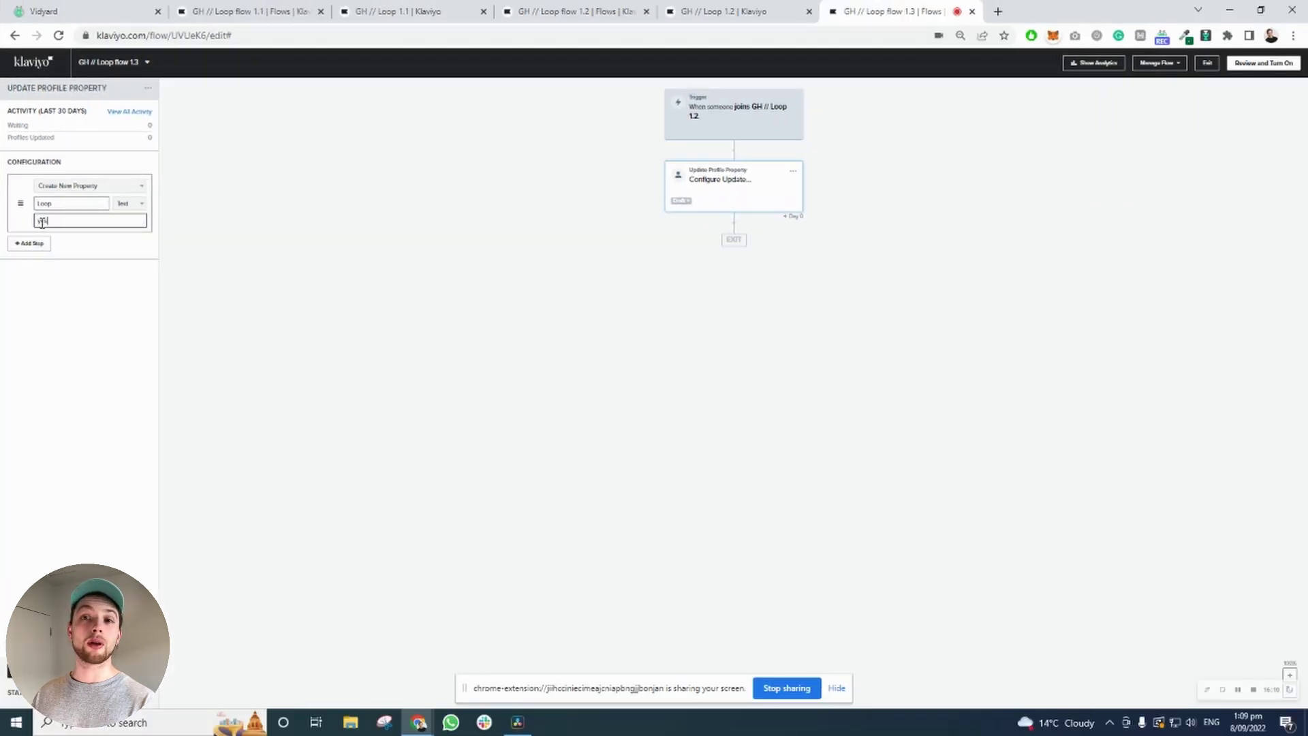
left_click(266, 11)
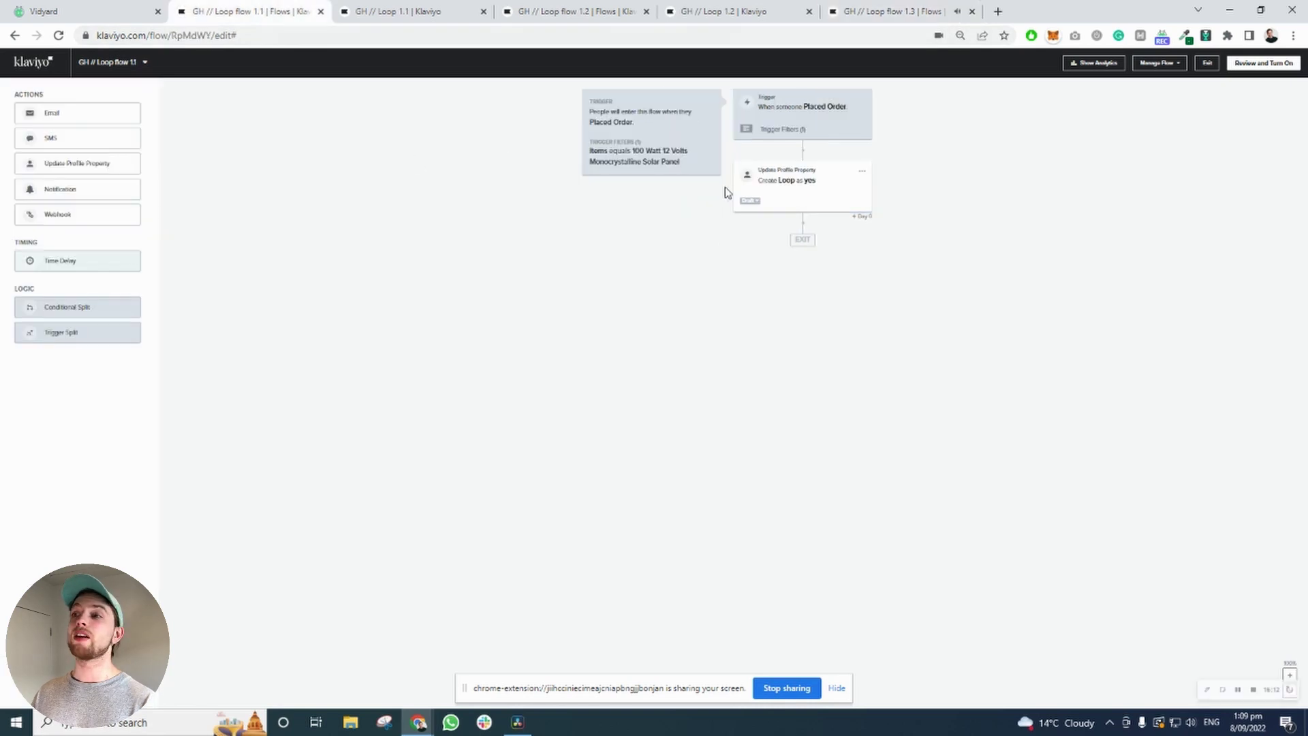
left_click(879, 15)
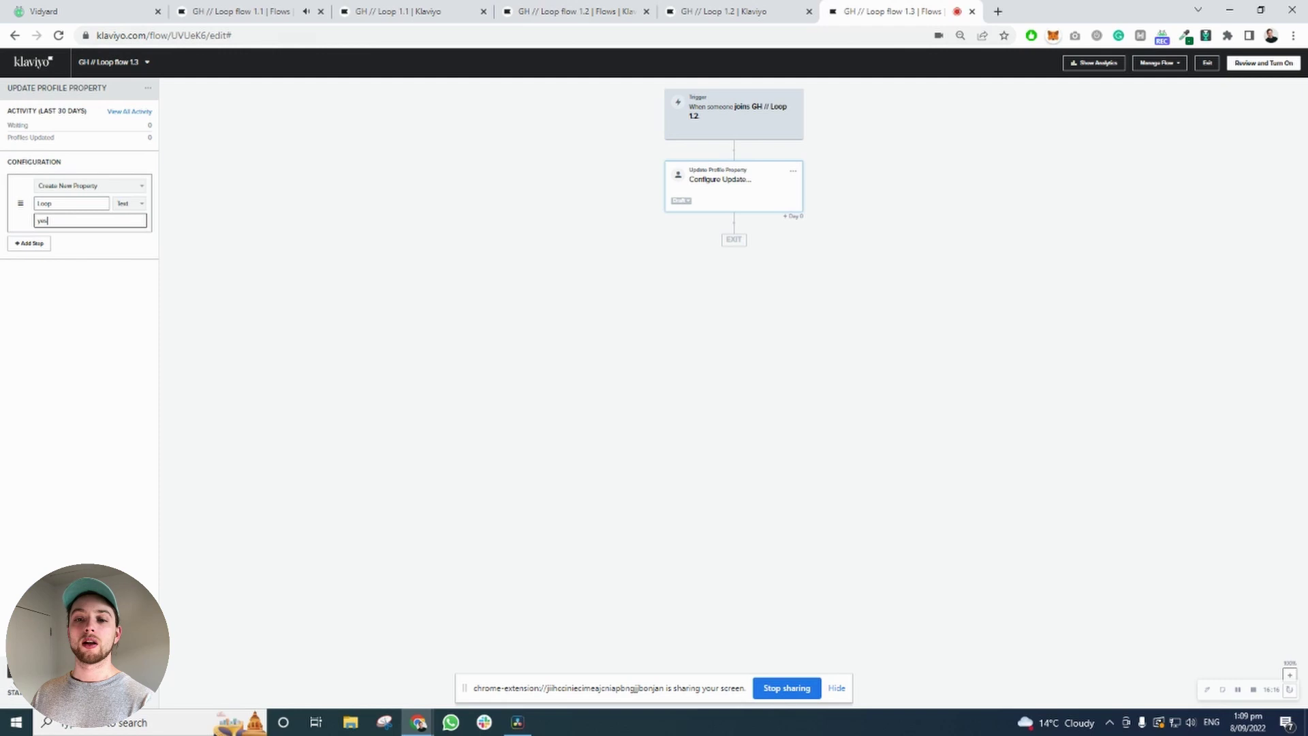
left_click(293, 614)
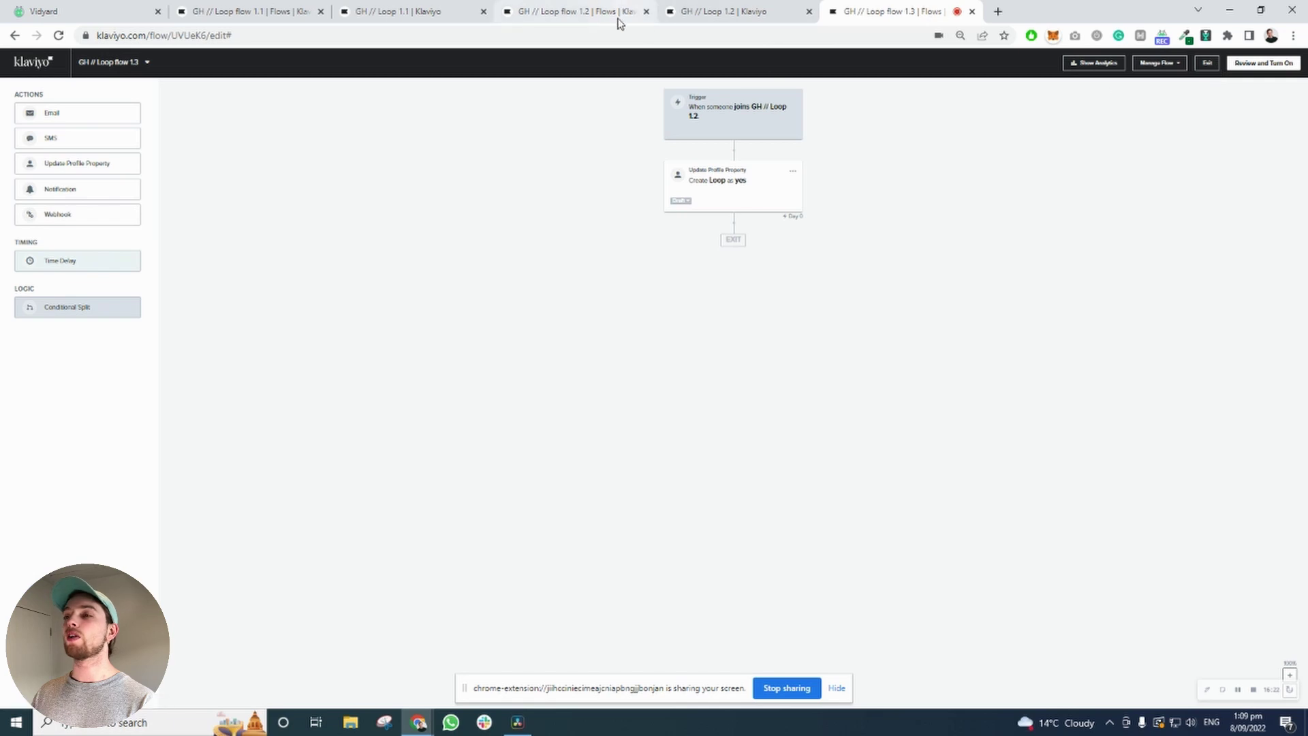
Trace the complete loop through flow 1.1, segment 1.1, flow 1.2, segment 1.2 and flow 1.3, examining how each triggers the following one.
left_click(278, 19)
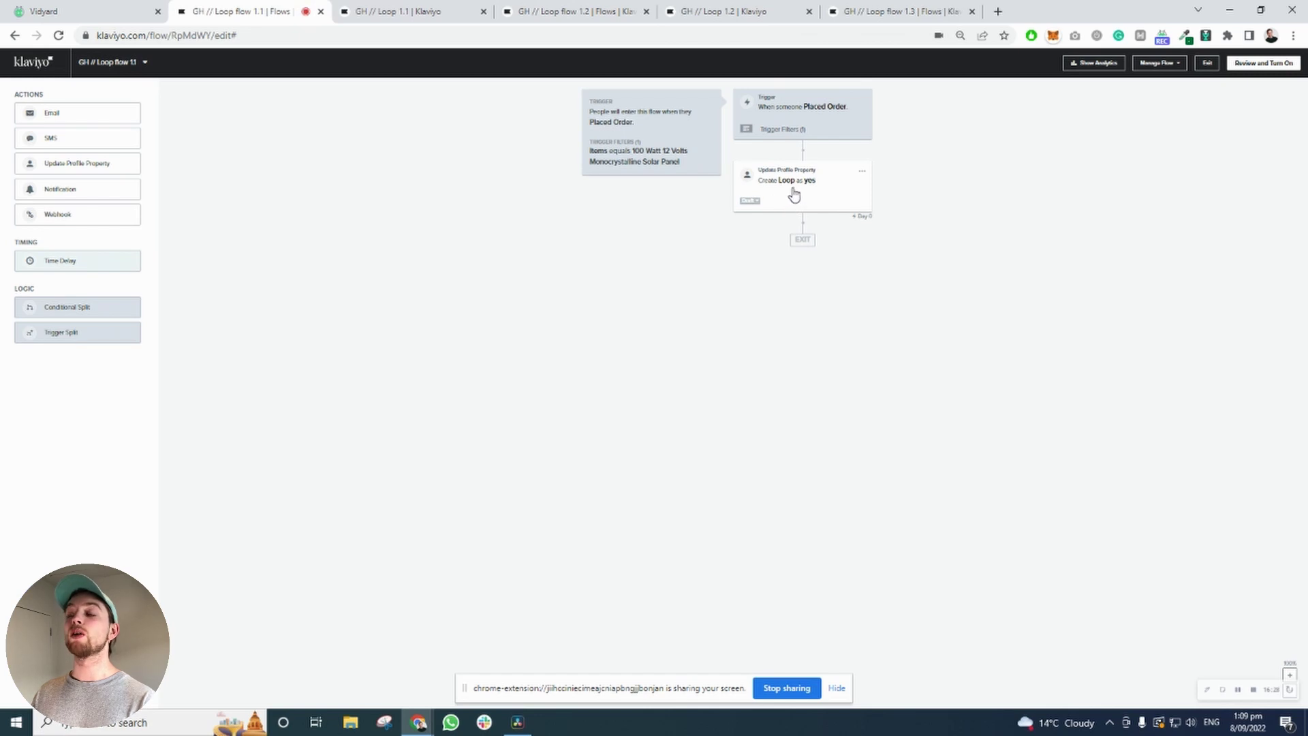
left_click(412, 12)
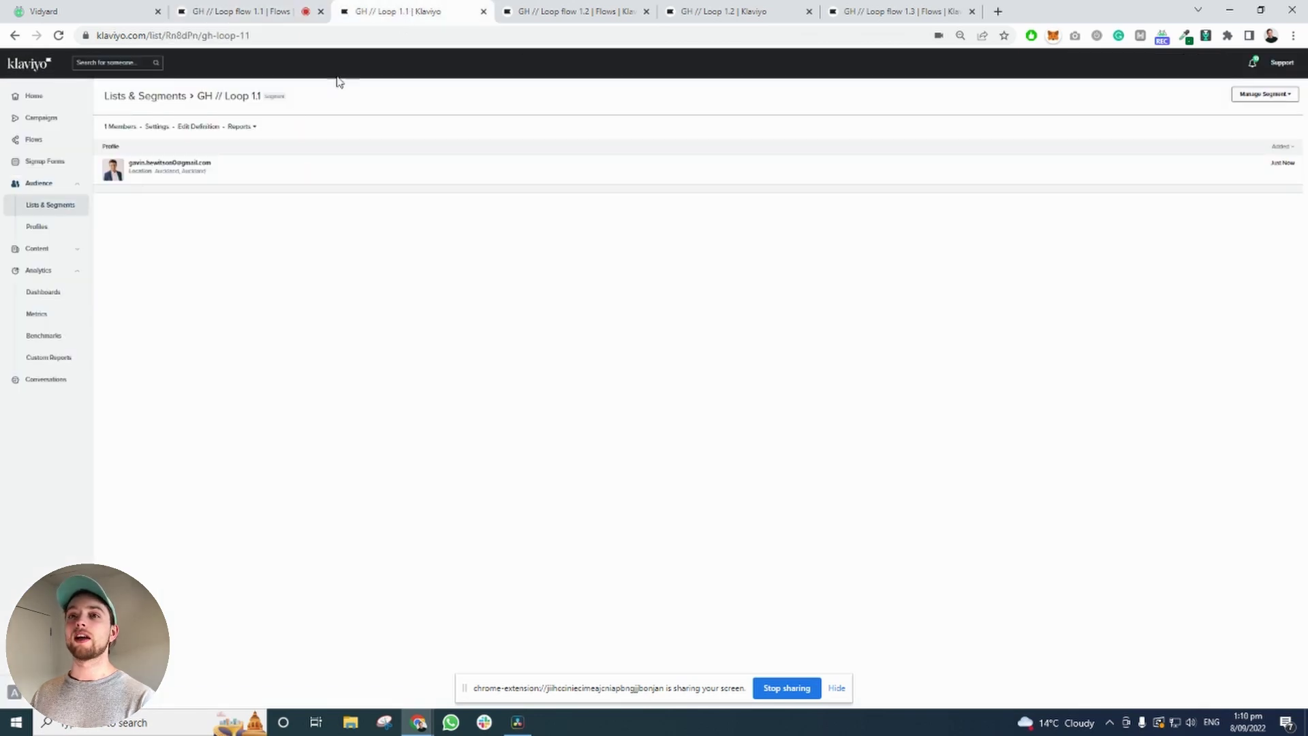
left_click(543, 11)
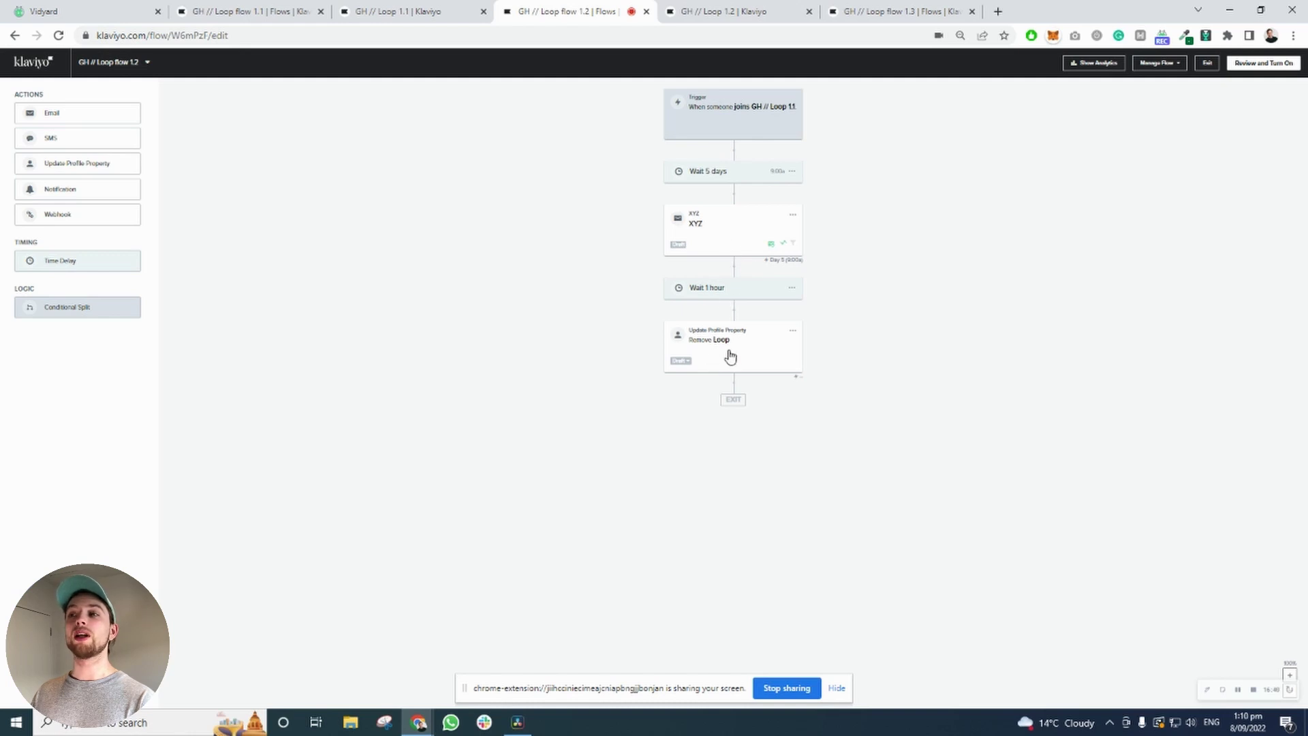
left_click(718, 8)
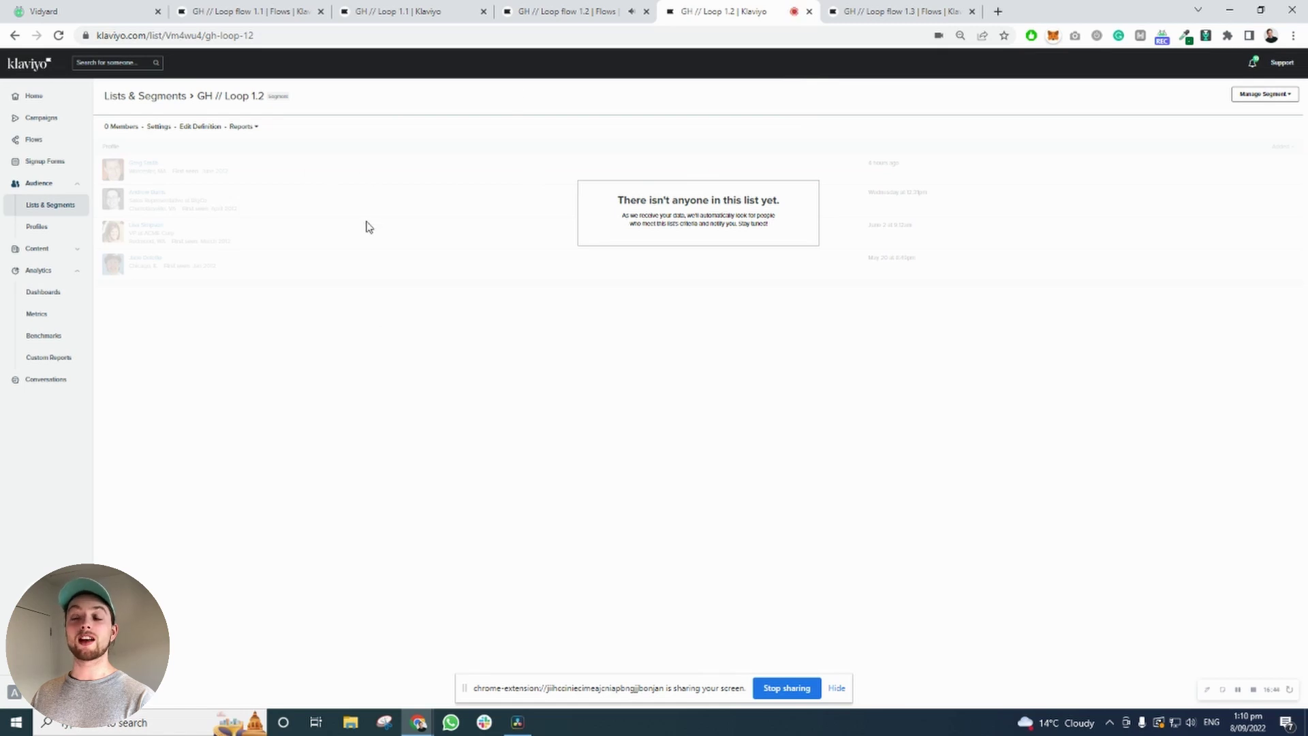
left_click(874, 11)
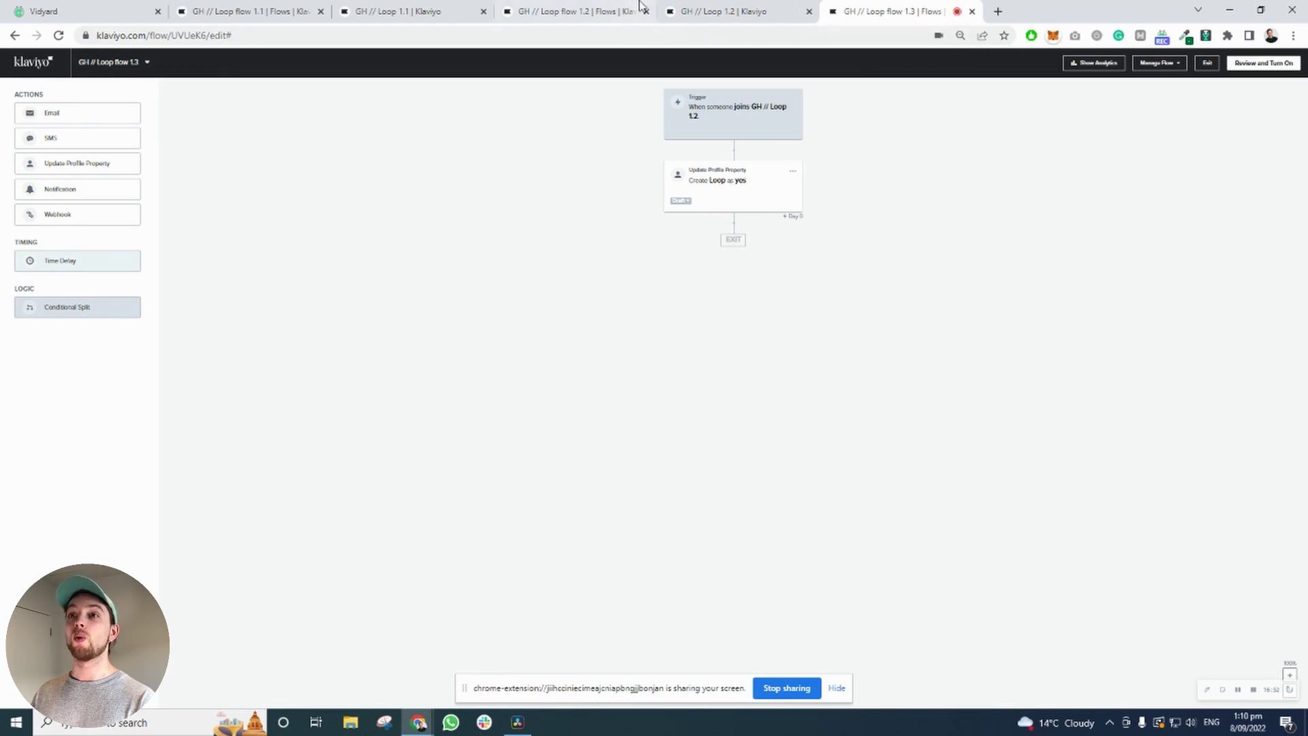
left_click(598, 12)
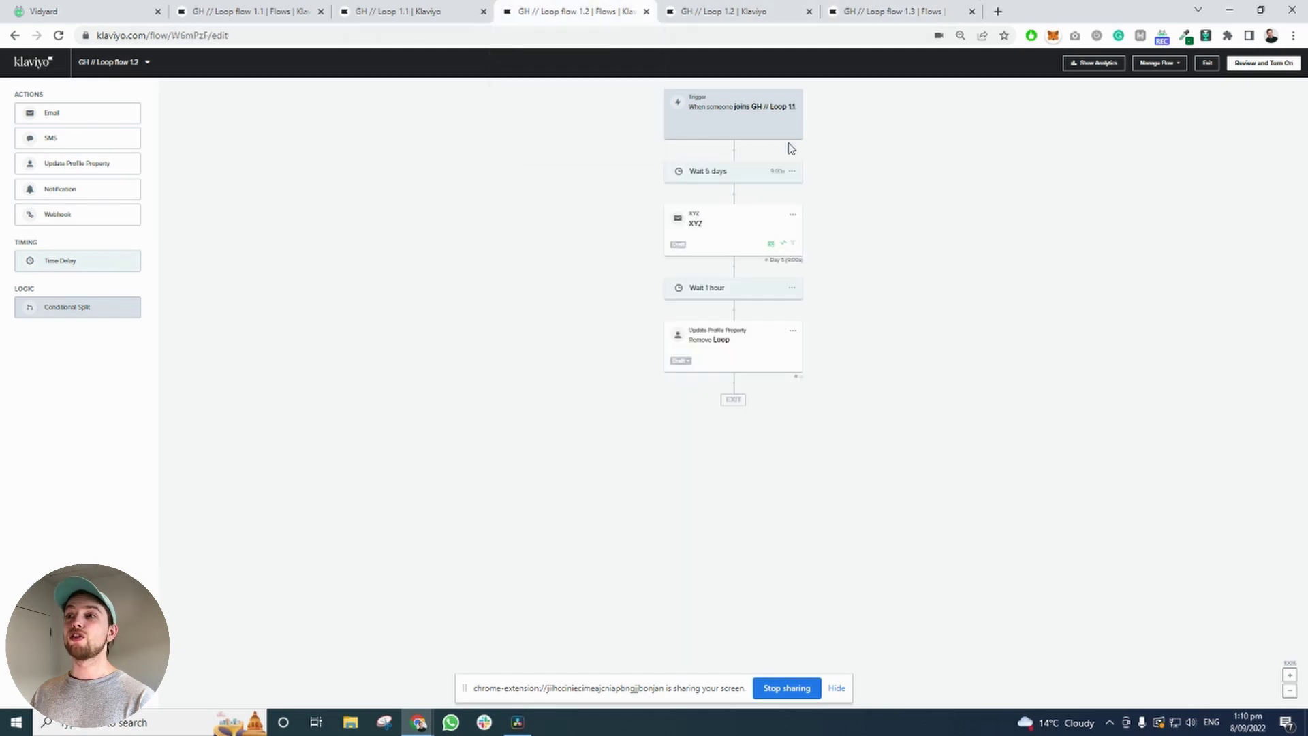
left_click(690, 7)
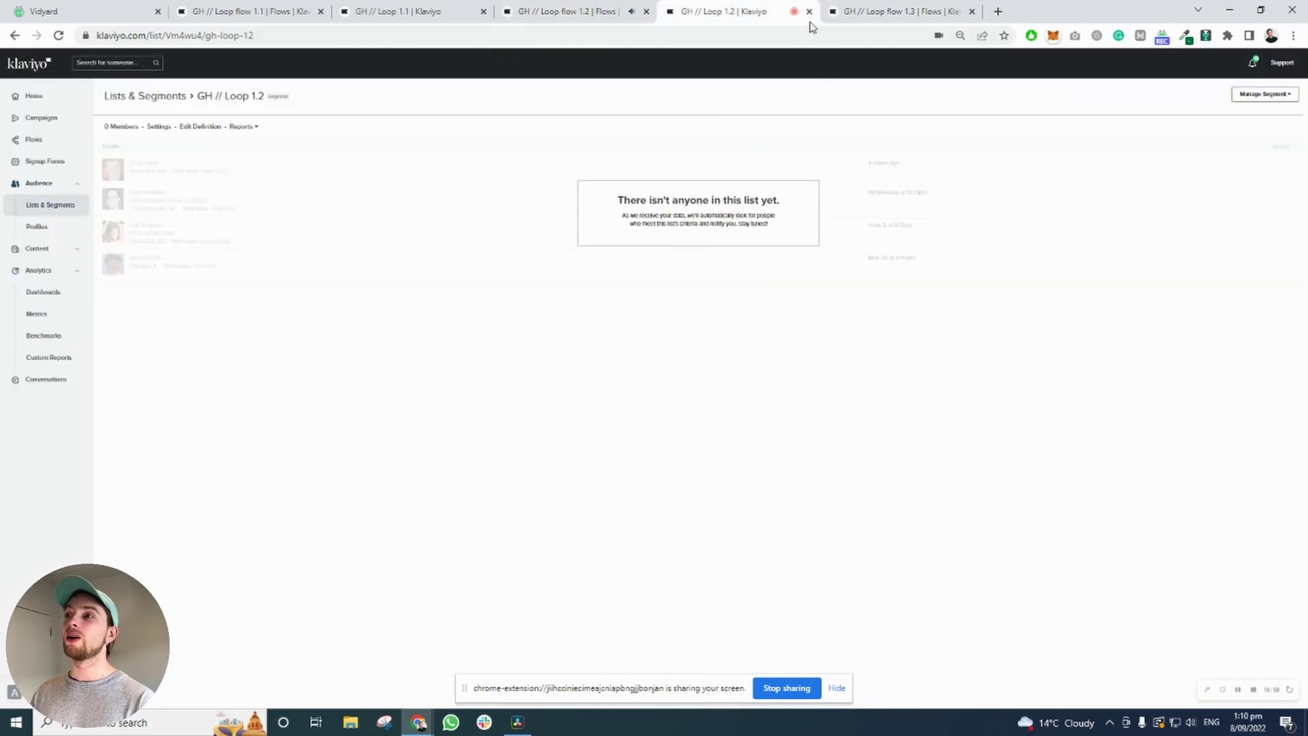
left_click(879, 12)
left_click(622, 10)
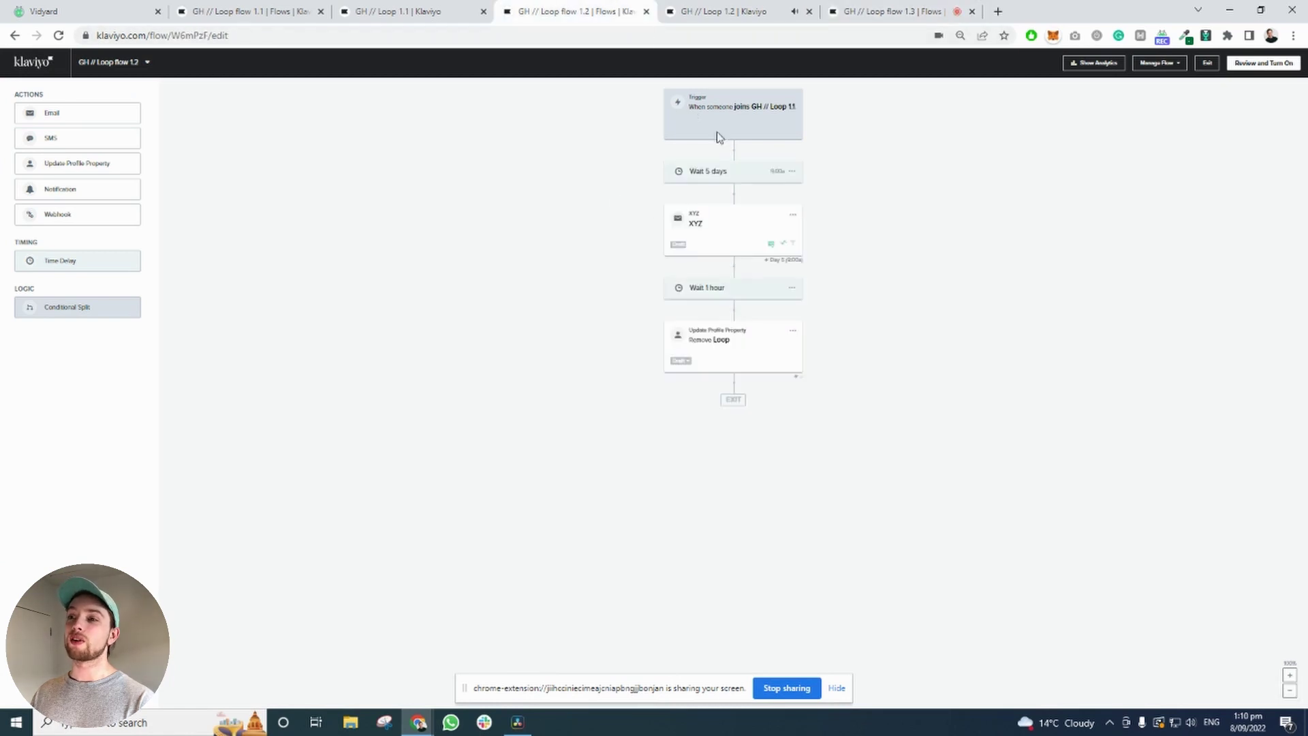
left_click(741, 10)
left_click(843, 9)
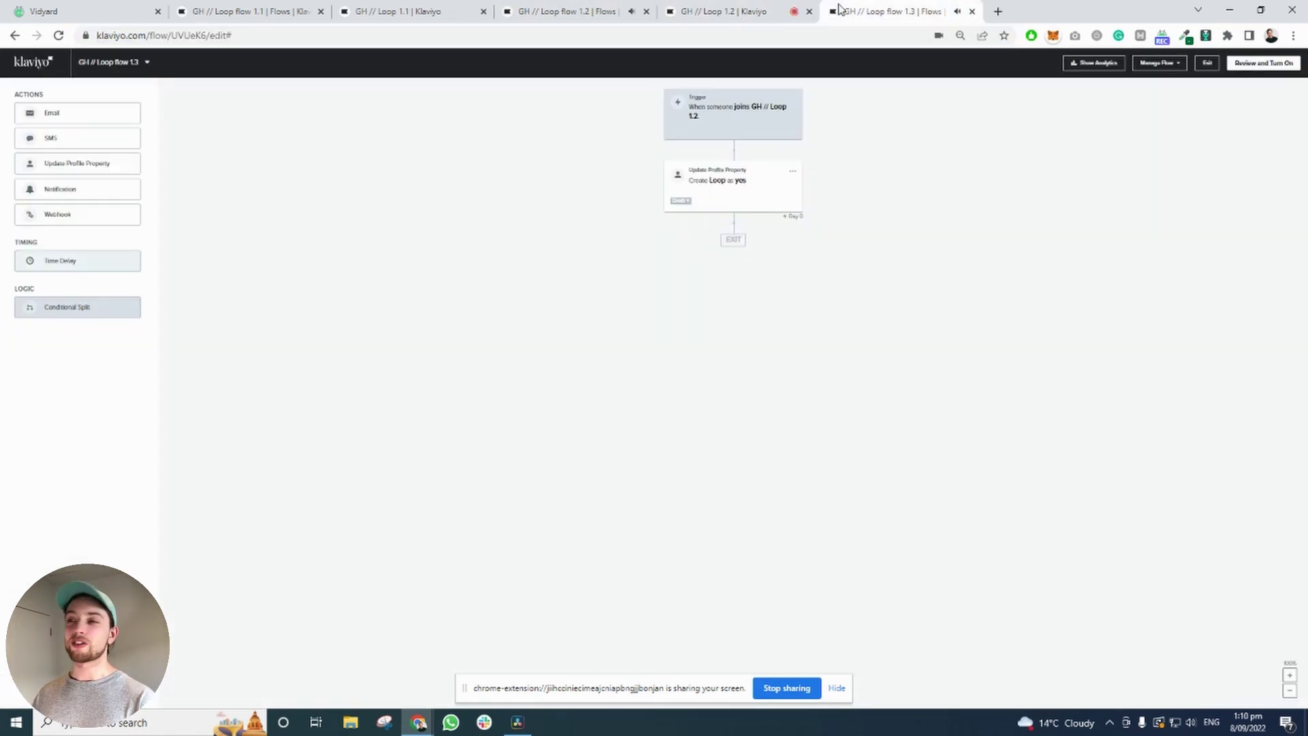
left_click(572, 11)
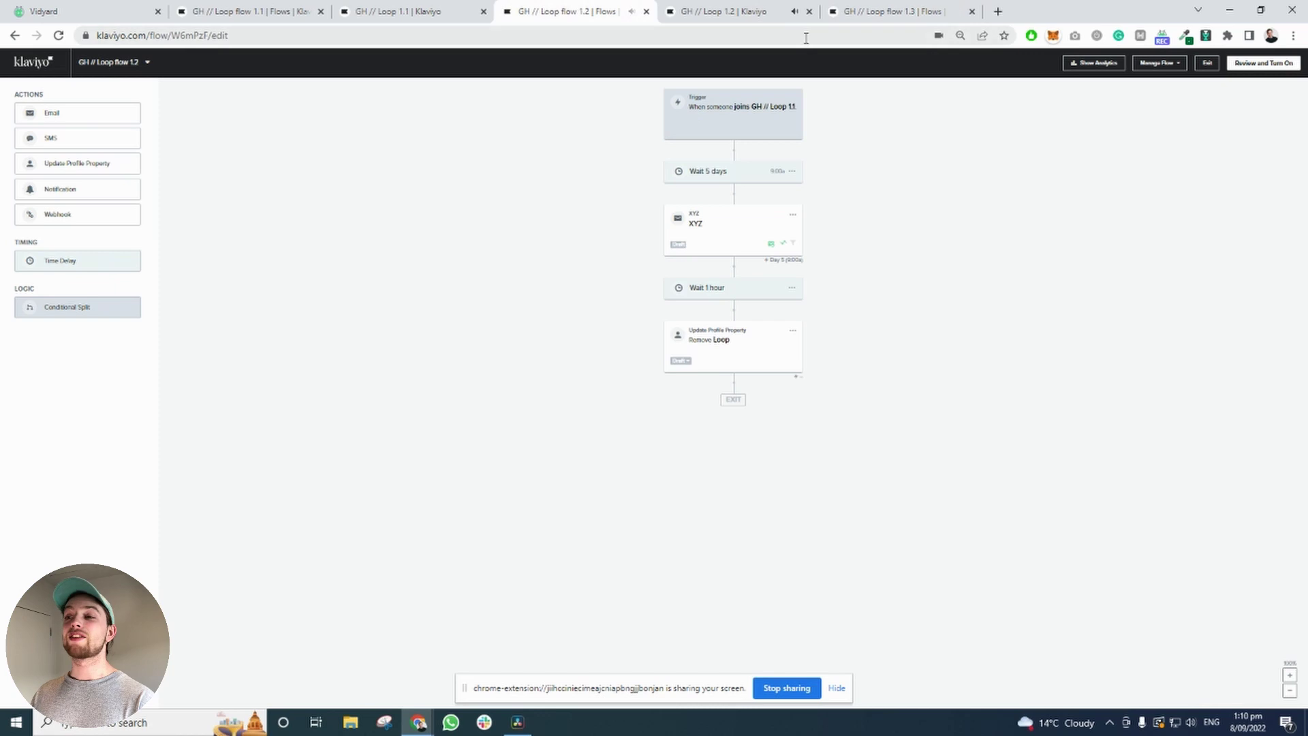